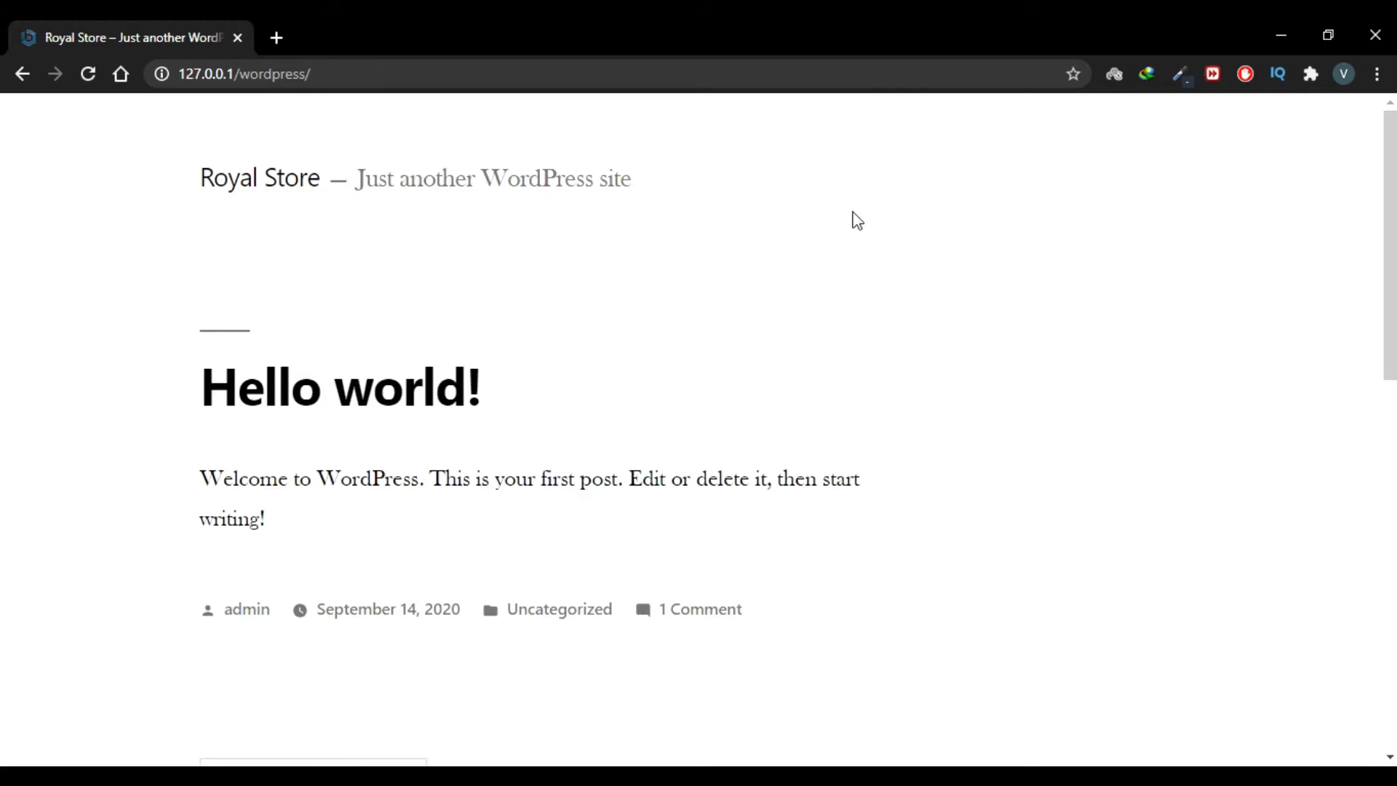
Step: Log in to the Royal Store admin at wp-admin/ with Remember Me checked
left_click(764, 74)
left_click(764, 73)
type("wp")
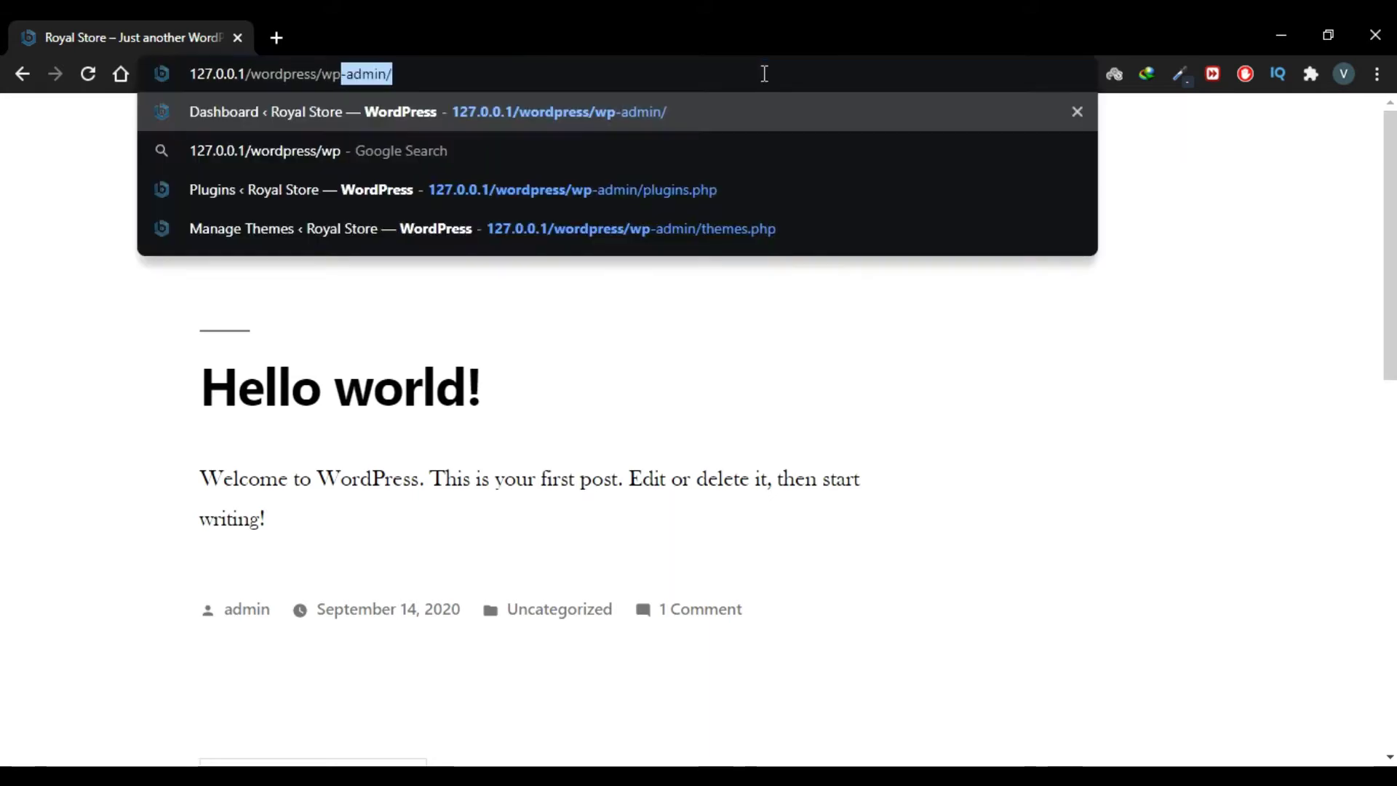
type("-admin/")
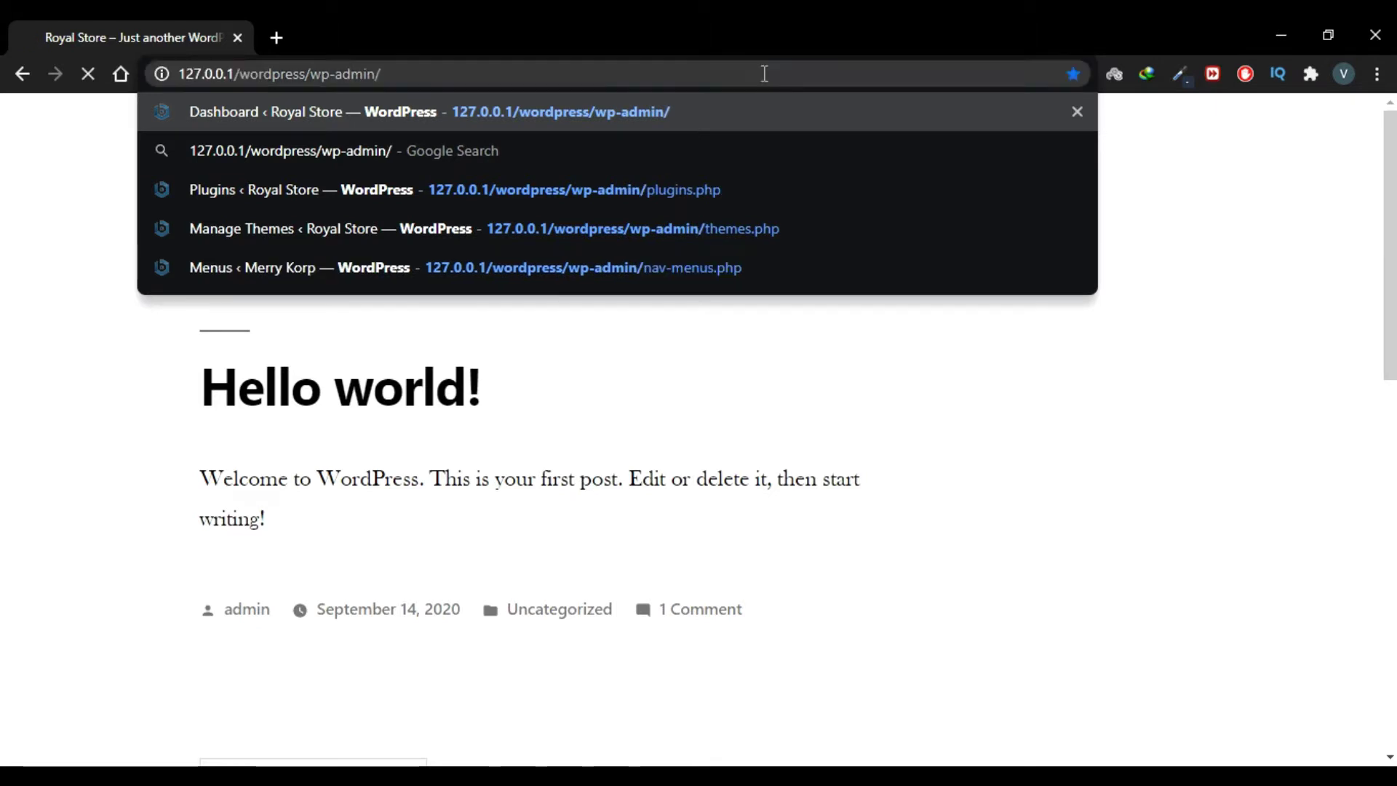
key("Return")
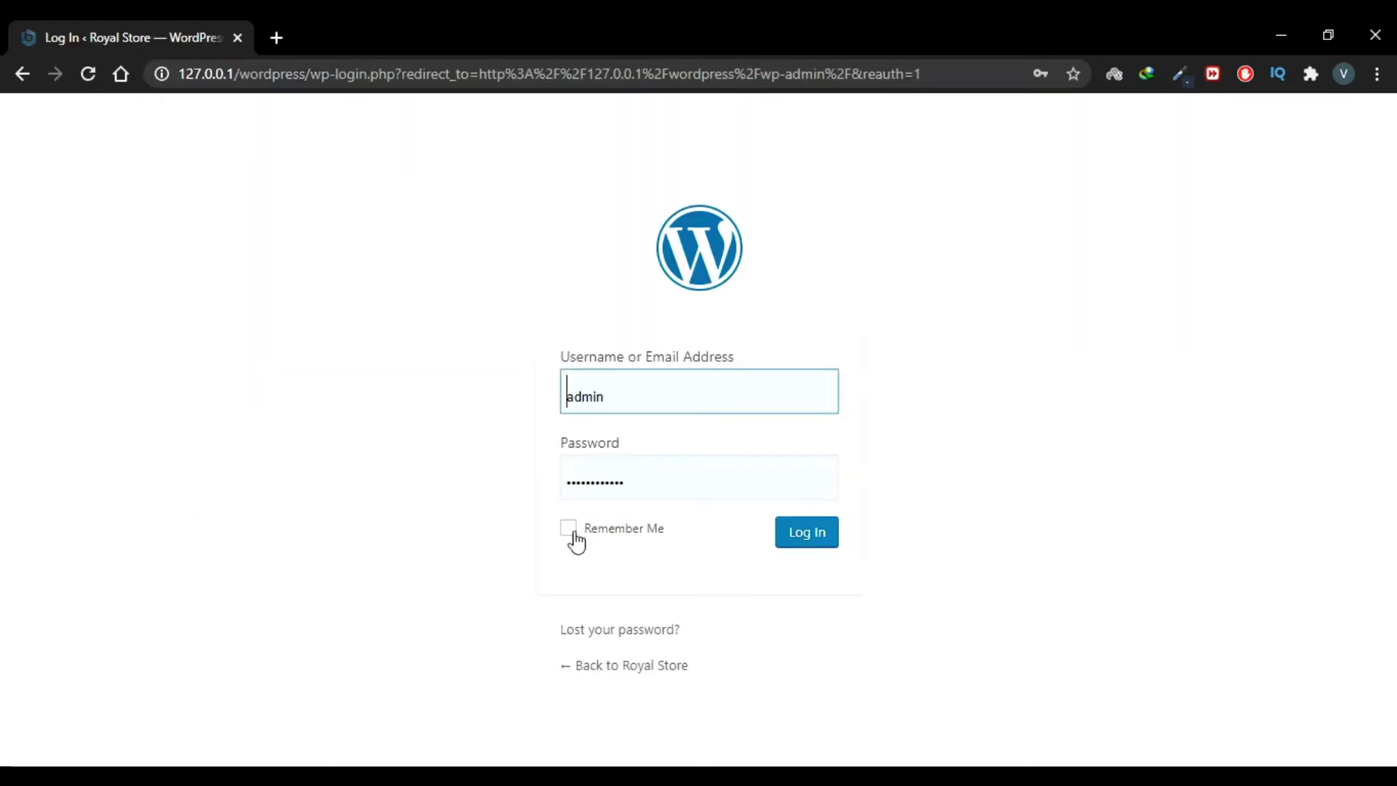
left_click(568, 528)
left_click(574, 534)
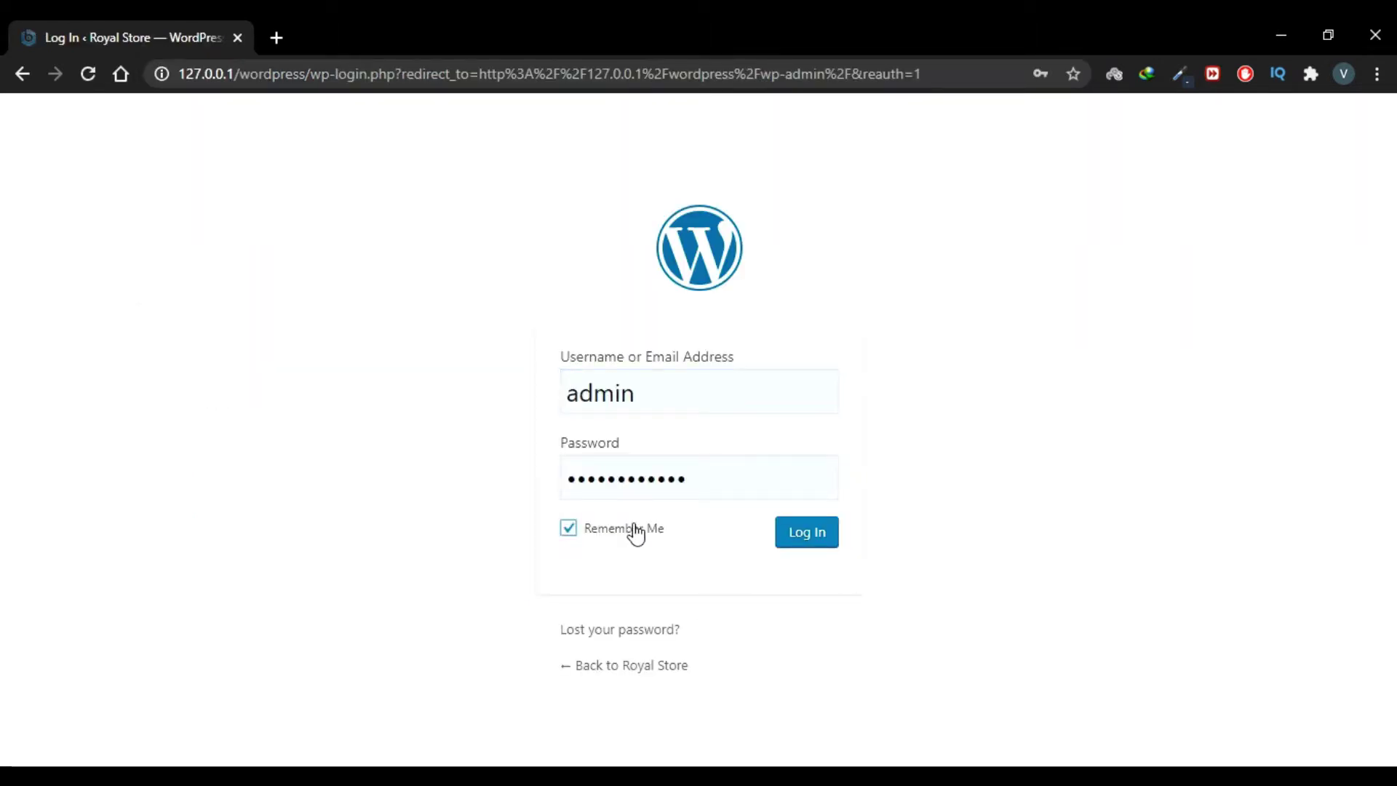
left_click(615, 531)
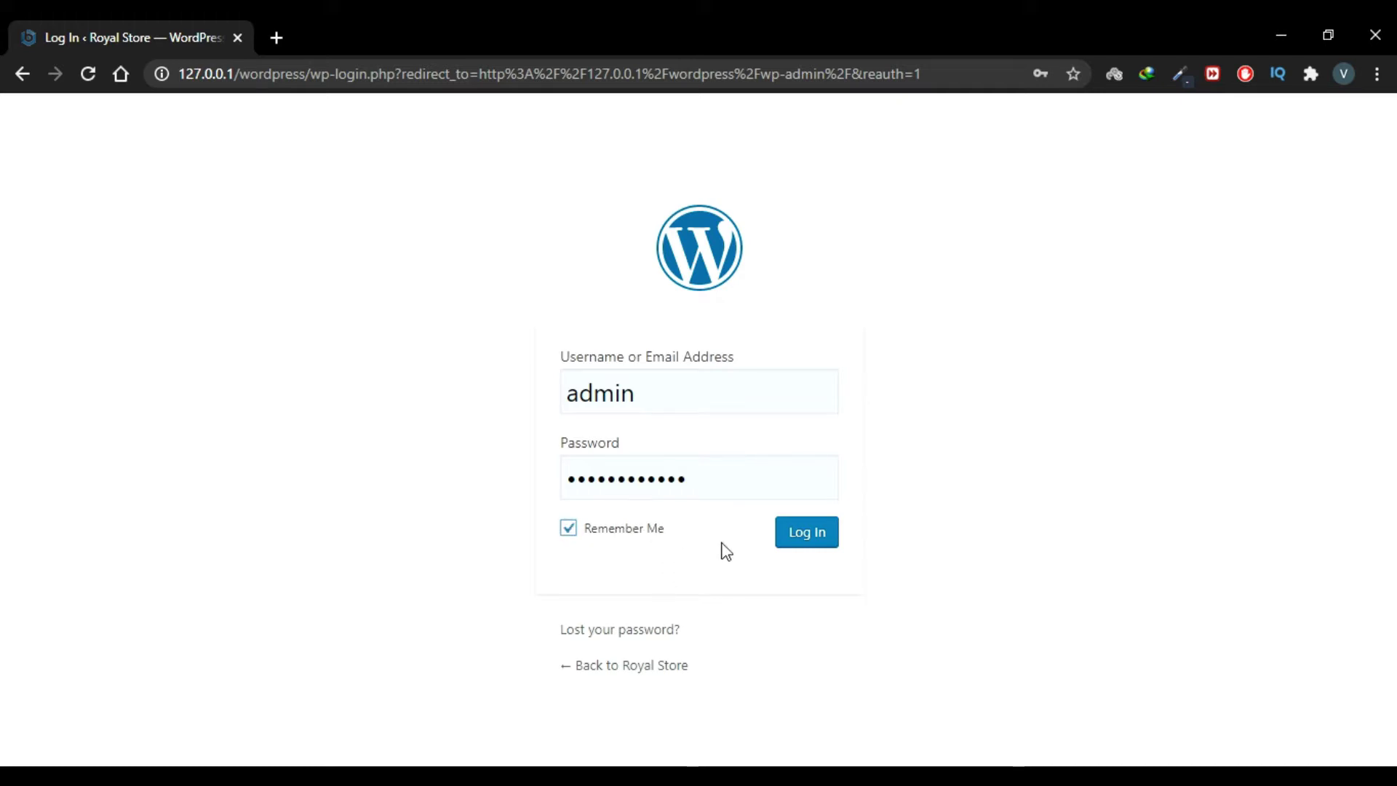
left_click(800, 551)
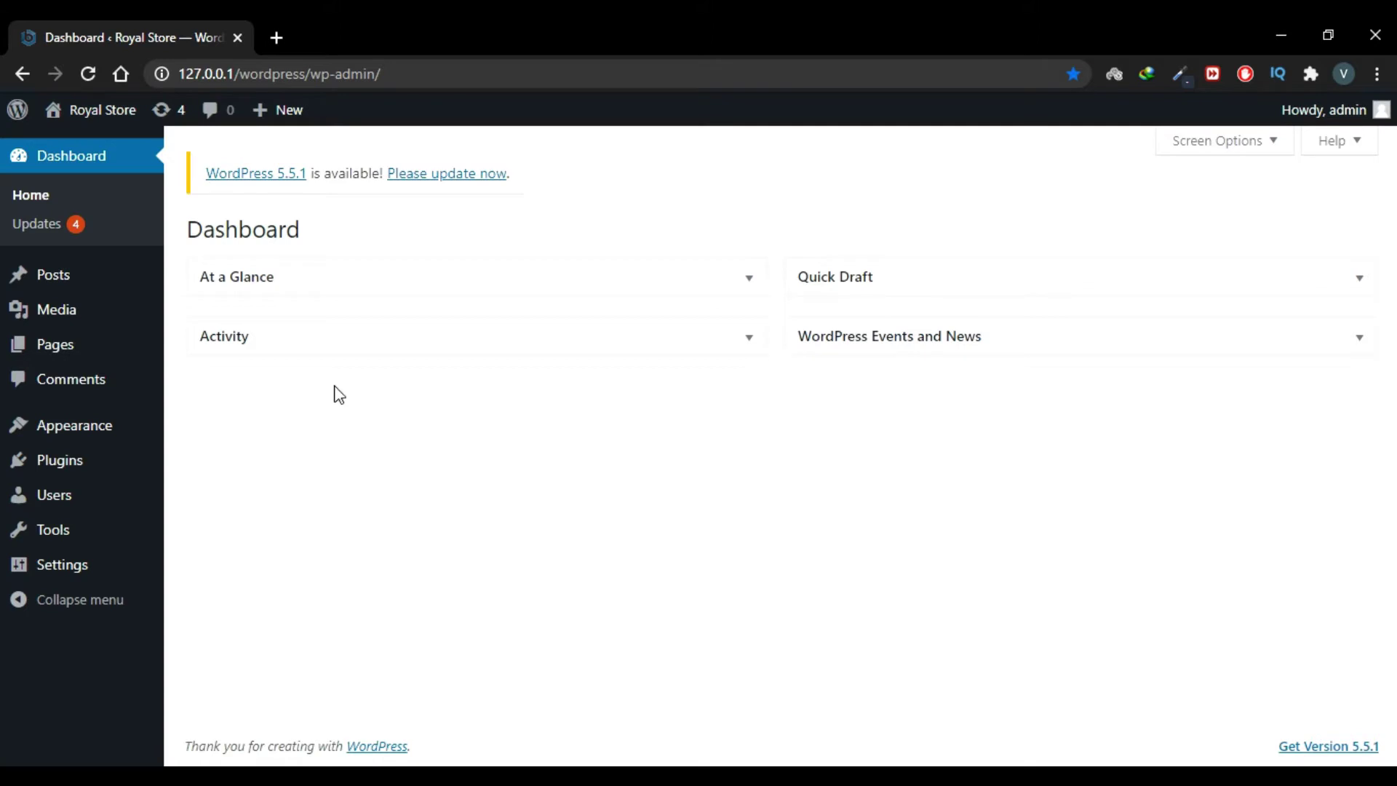
Step: Open Appearance > Themes to list Twenty Nineteen, Twenty Seventeen and Twenty Sixteen
mouse_move(102, 433)
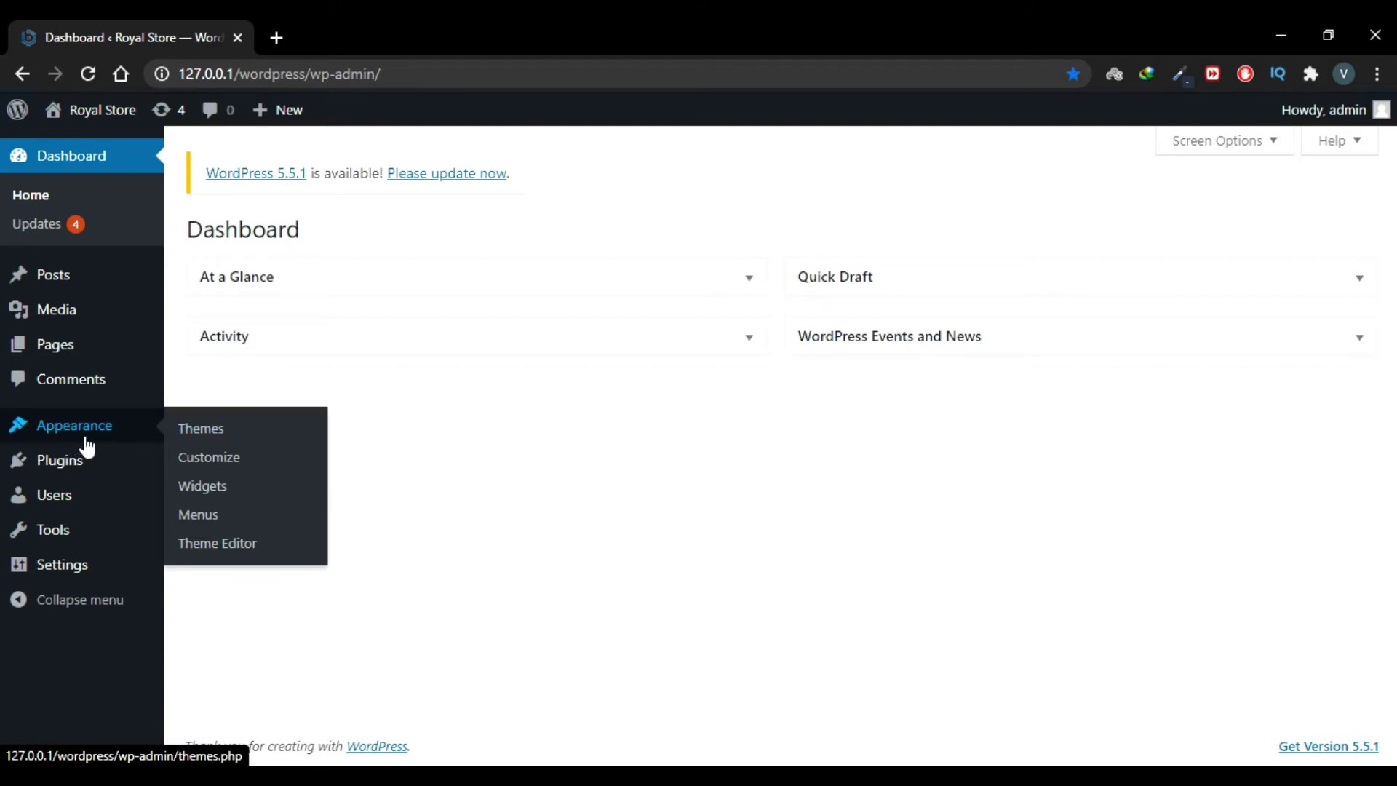
left_click(211, 434)
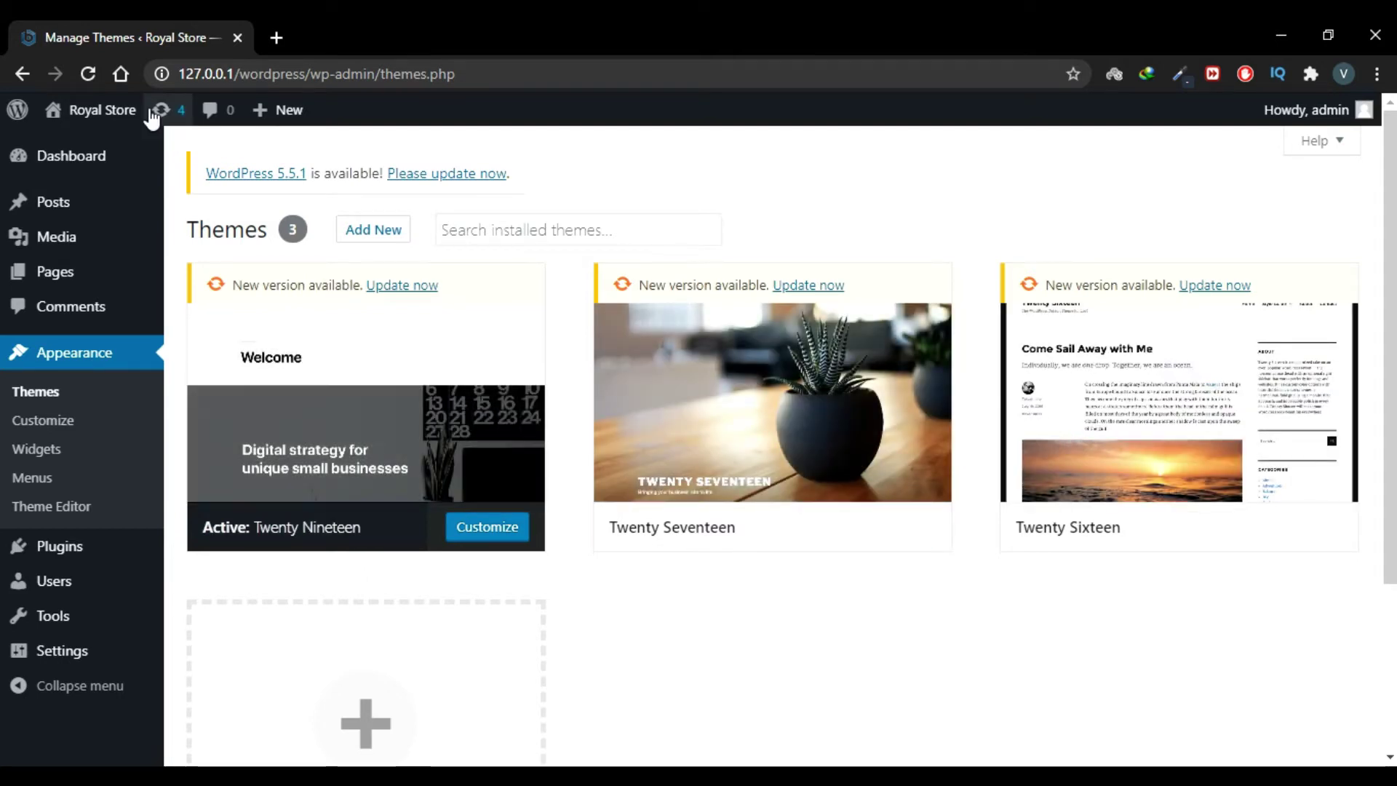
Step: Open the public Royal Store site in a new browser tab
mouse_move(134, 114)
right_click(118, 143)
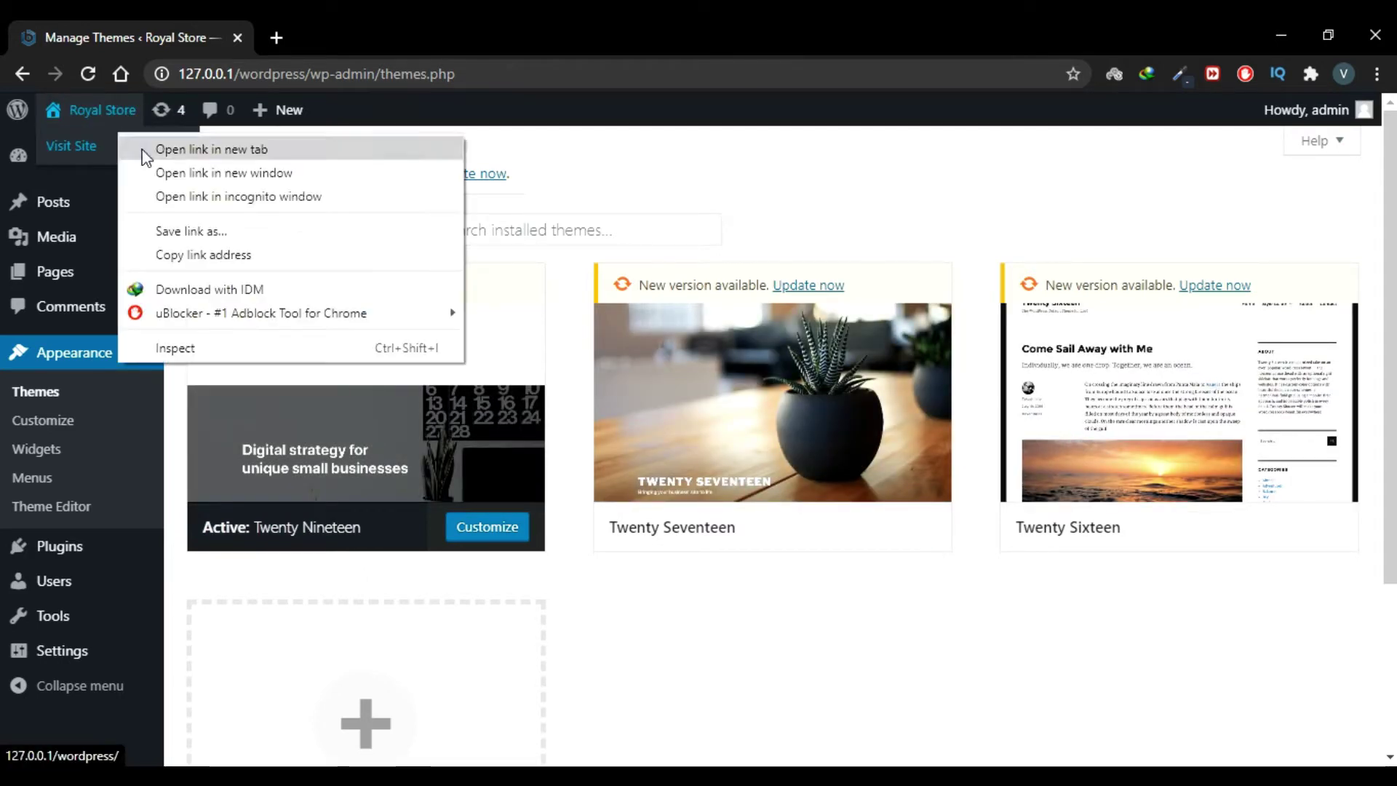
left_click(144, 149)
left_click(386, 20)
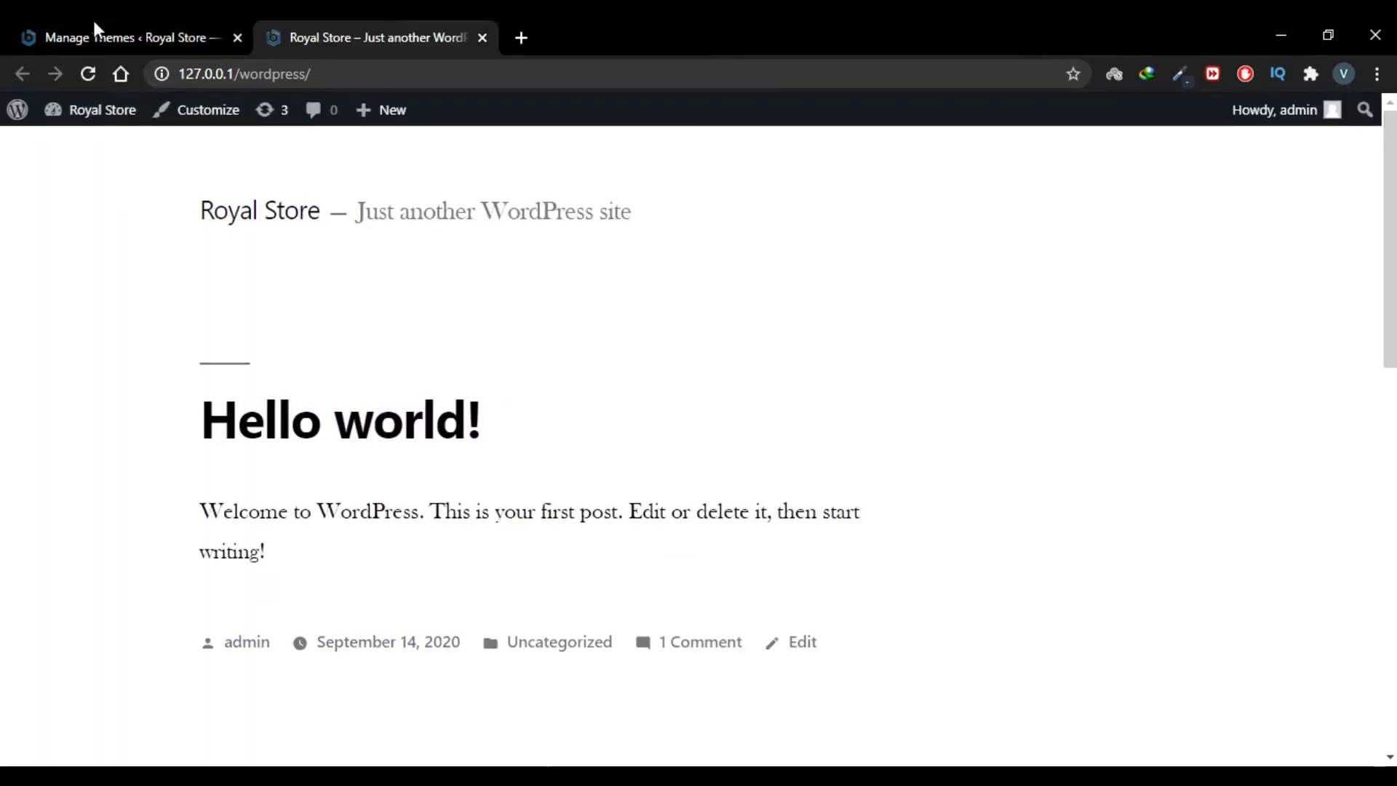
left_click(93, 21)
Step: Review the Twenty Seventeen theme details, then close them
mouse_move(886, 468)
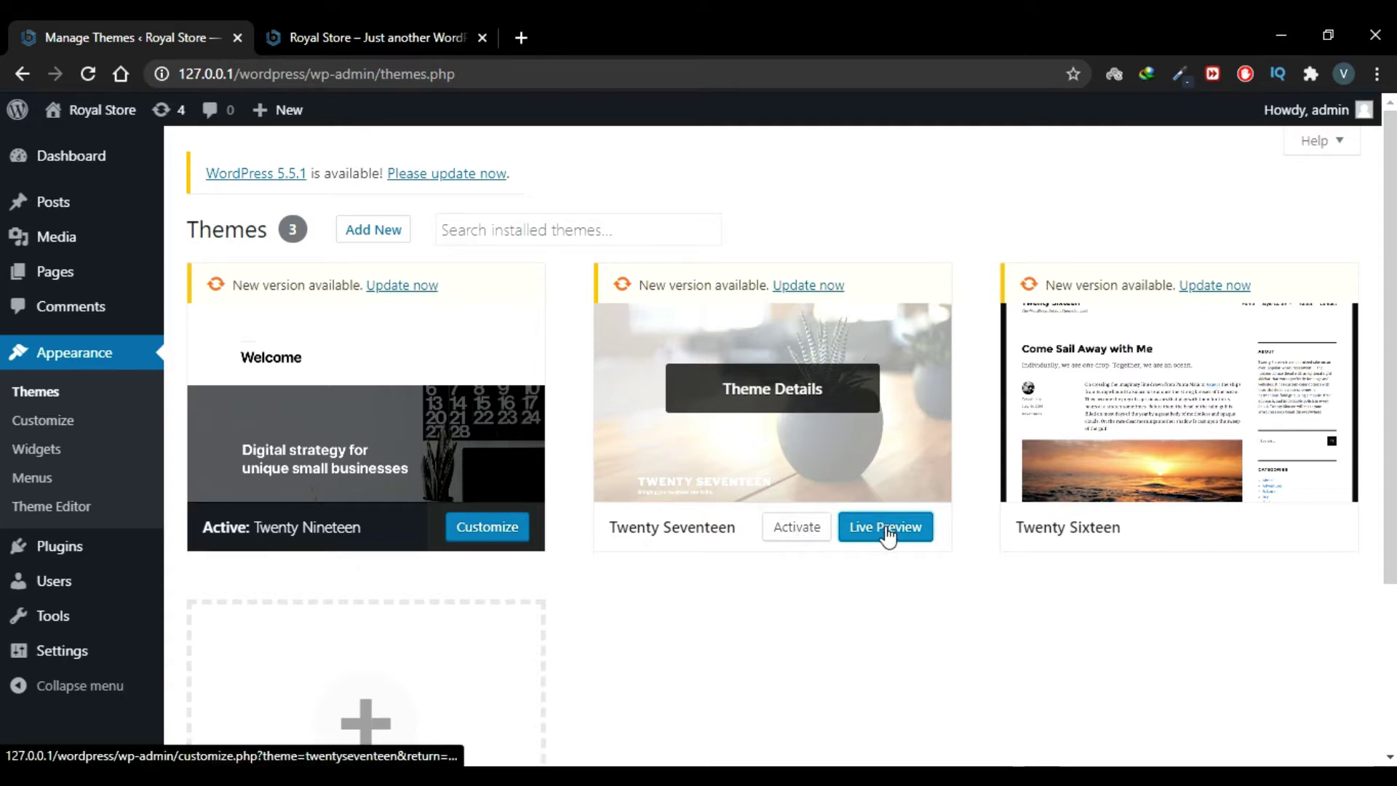
left_click(802, 411)
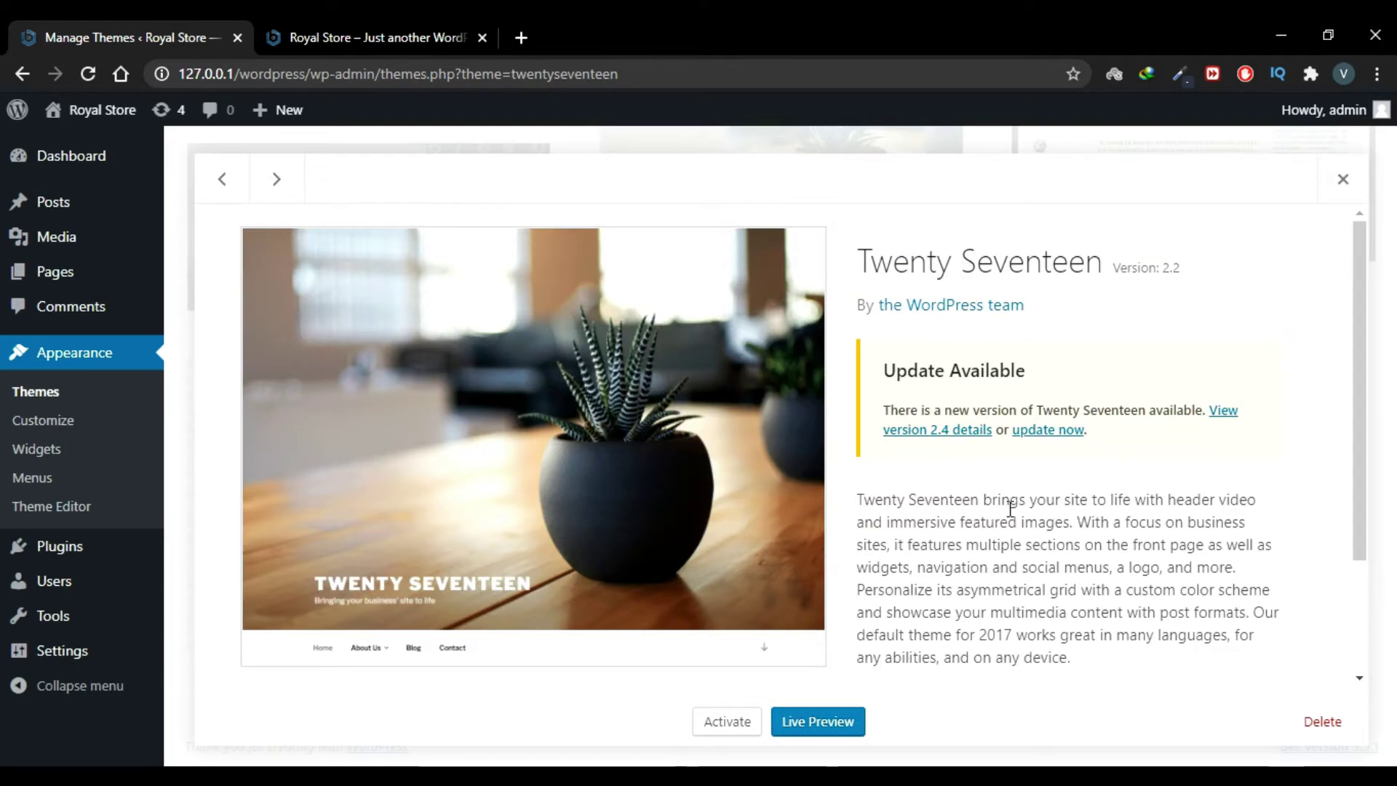
scroll(1010, 509, "down", 1)
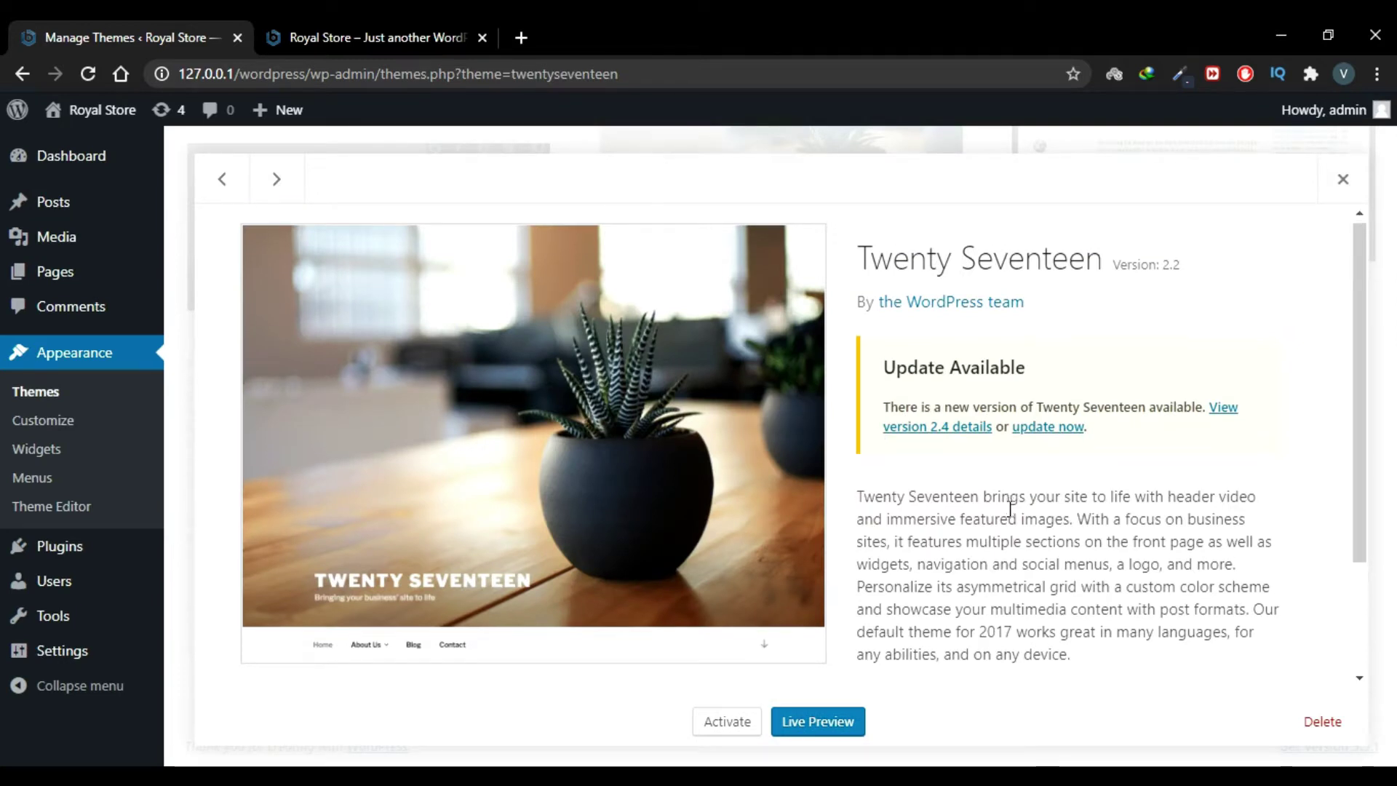
scroll(1010, 509, "down", 3)
scroll(1010, 508, "up", 4)
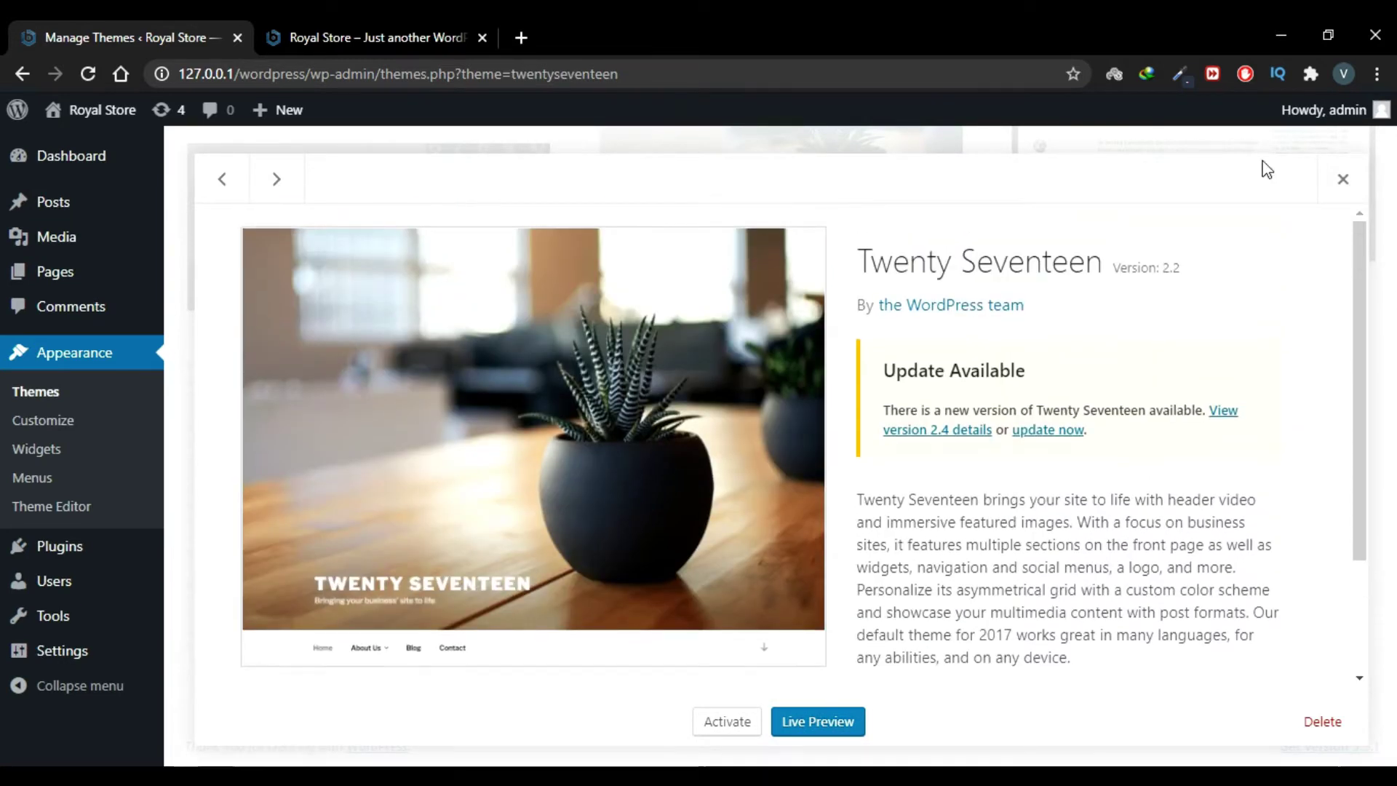
left_click(1341, 179)
scroll(874, 415, "up", 3)
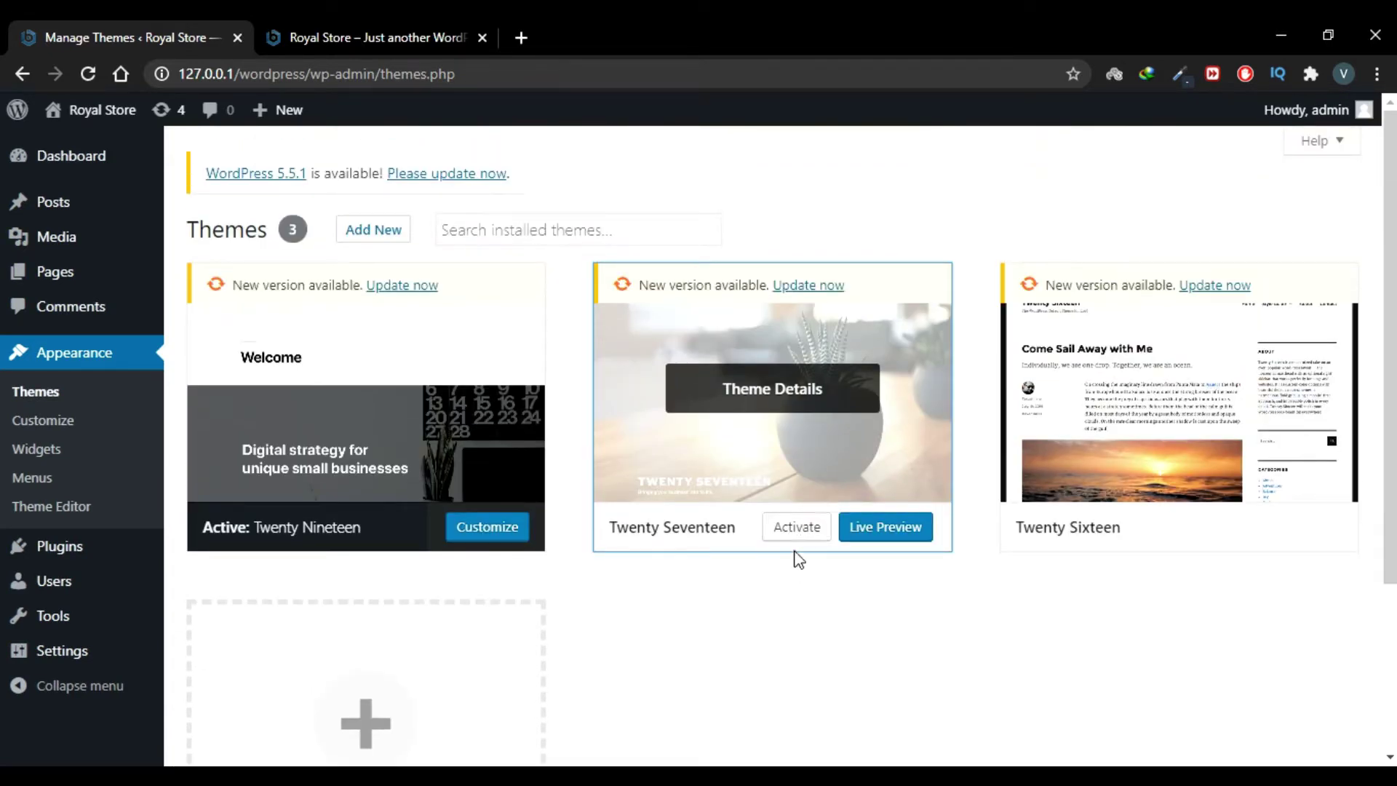
Step: Activate Twenty Seventeen and reload the front page to view its full-screen plant header
left_click(796, 535)
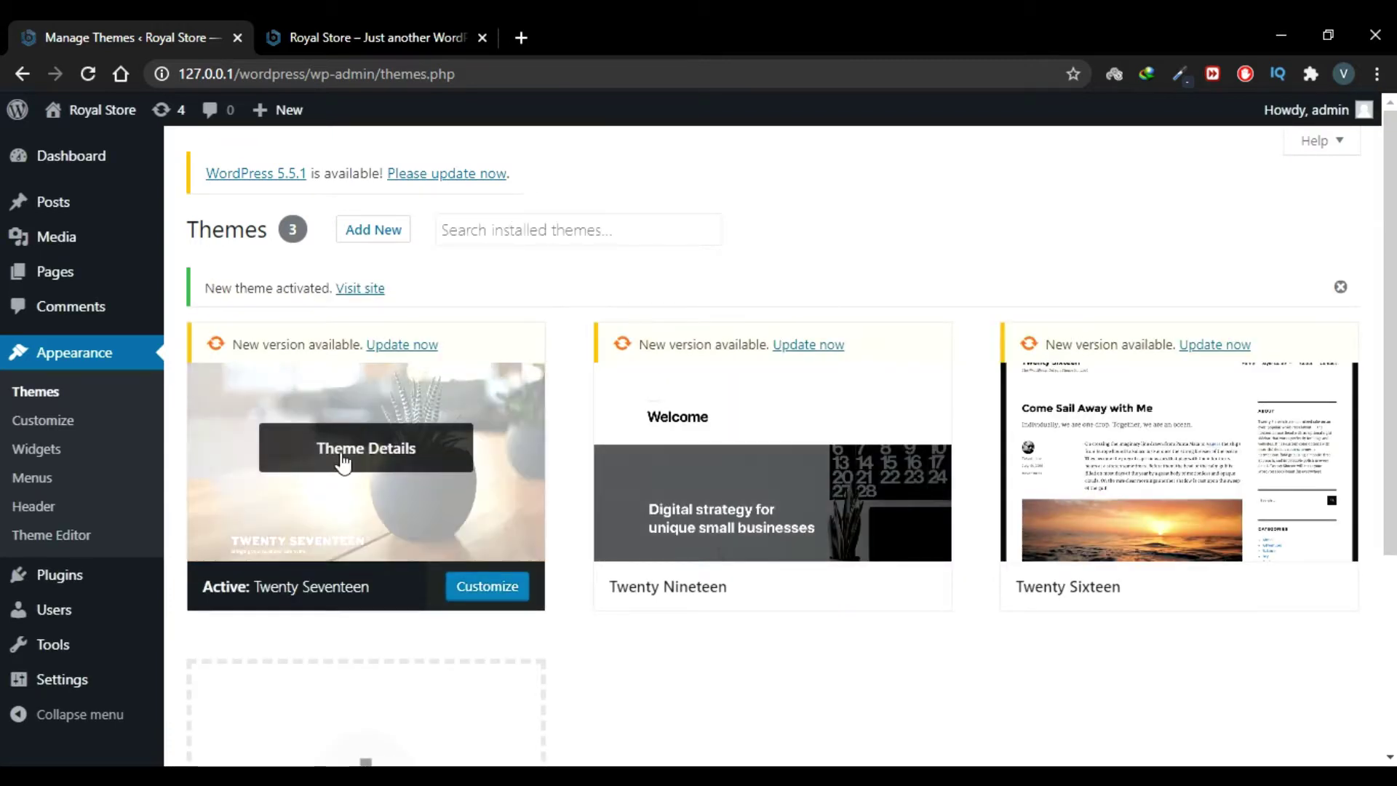
left_click(362, 32)
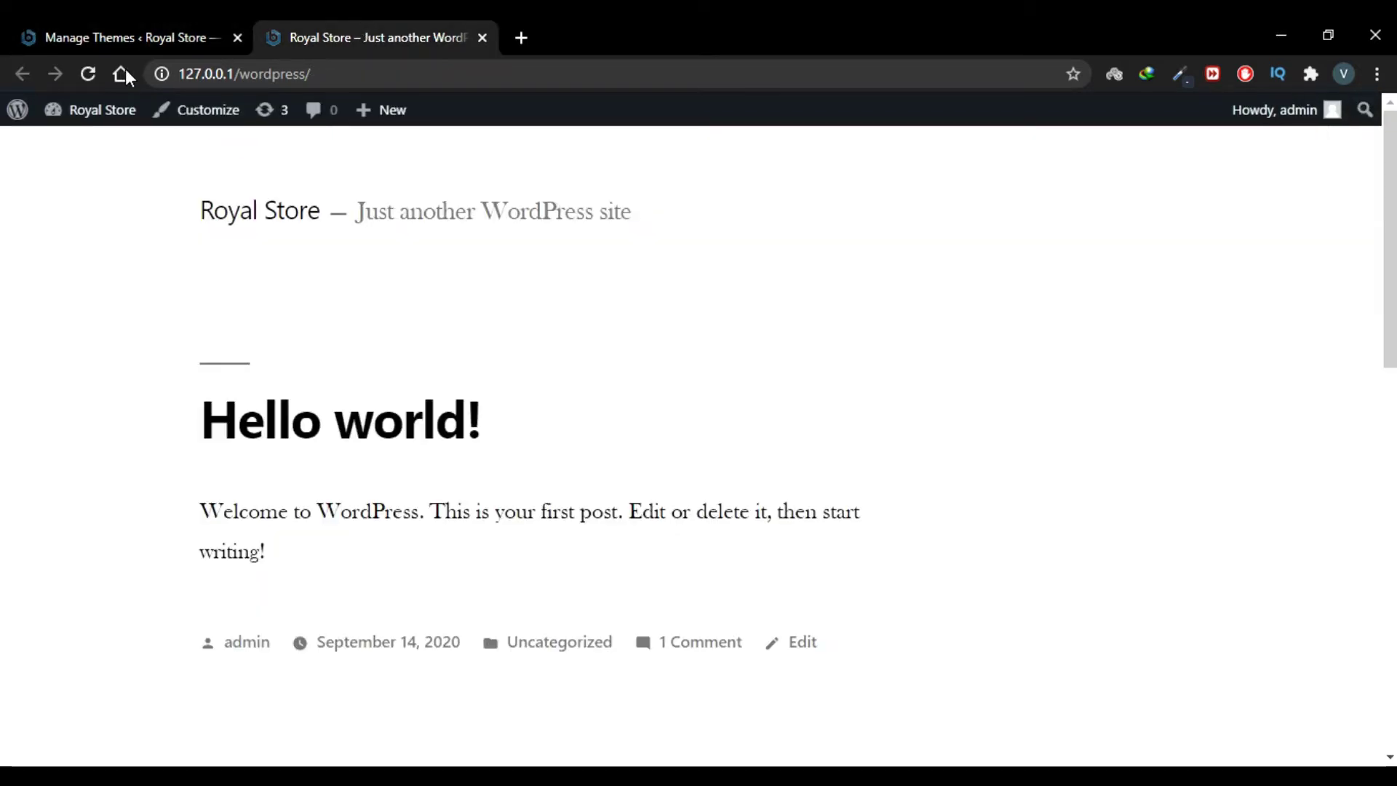
left_click(95, 73)
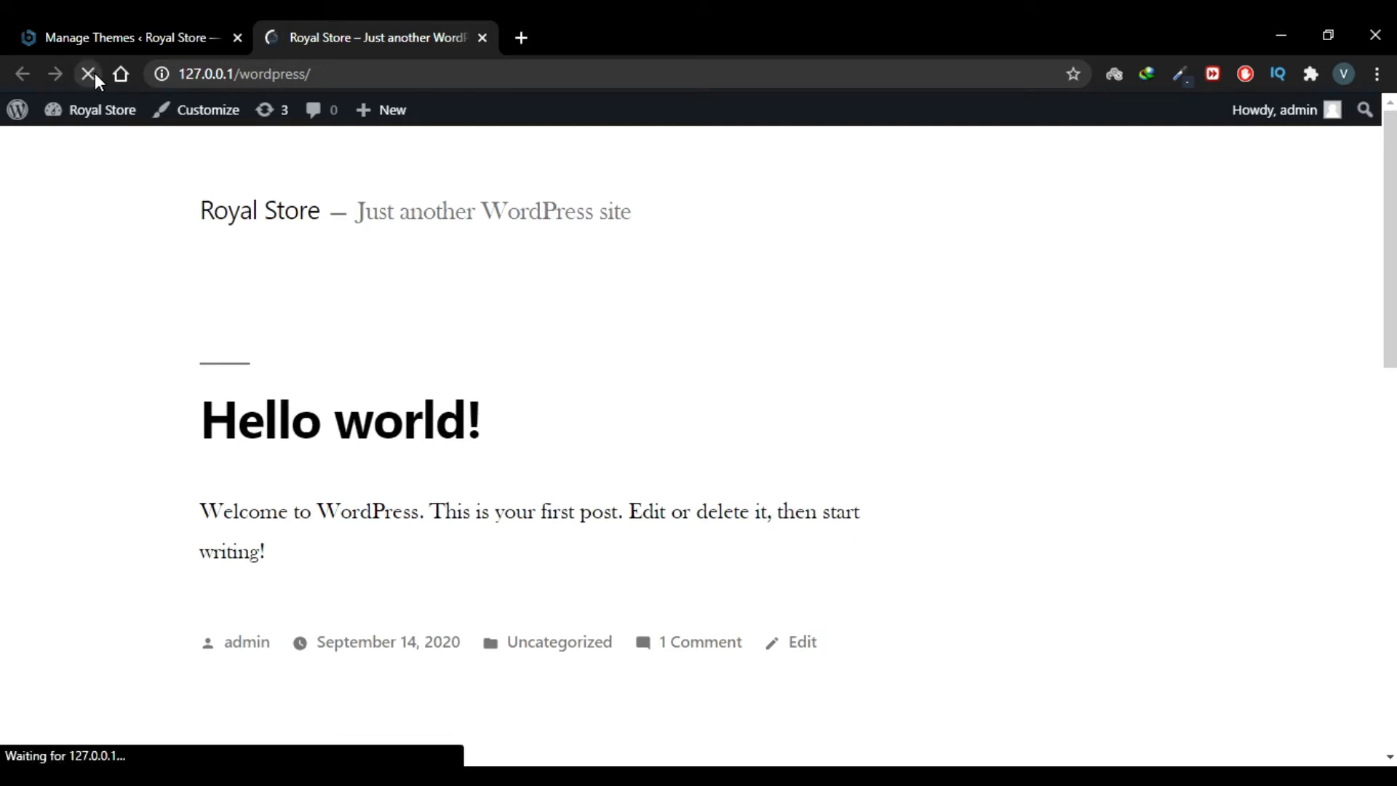
scroll(638, 491, "down", 5)
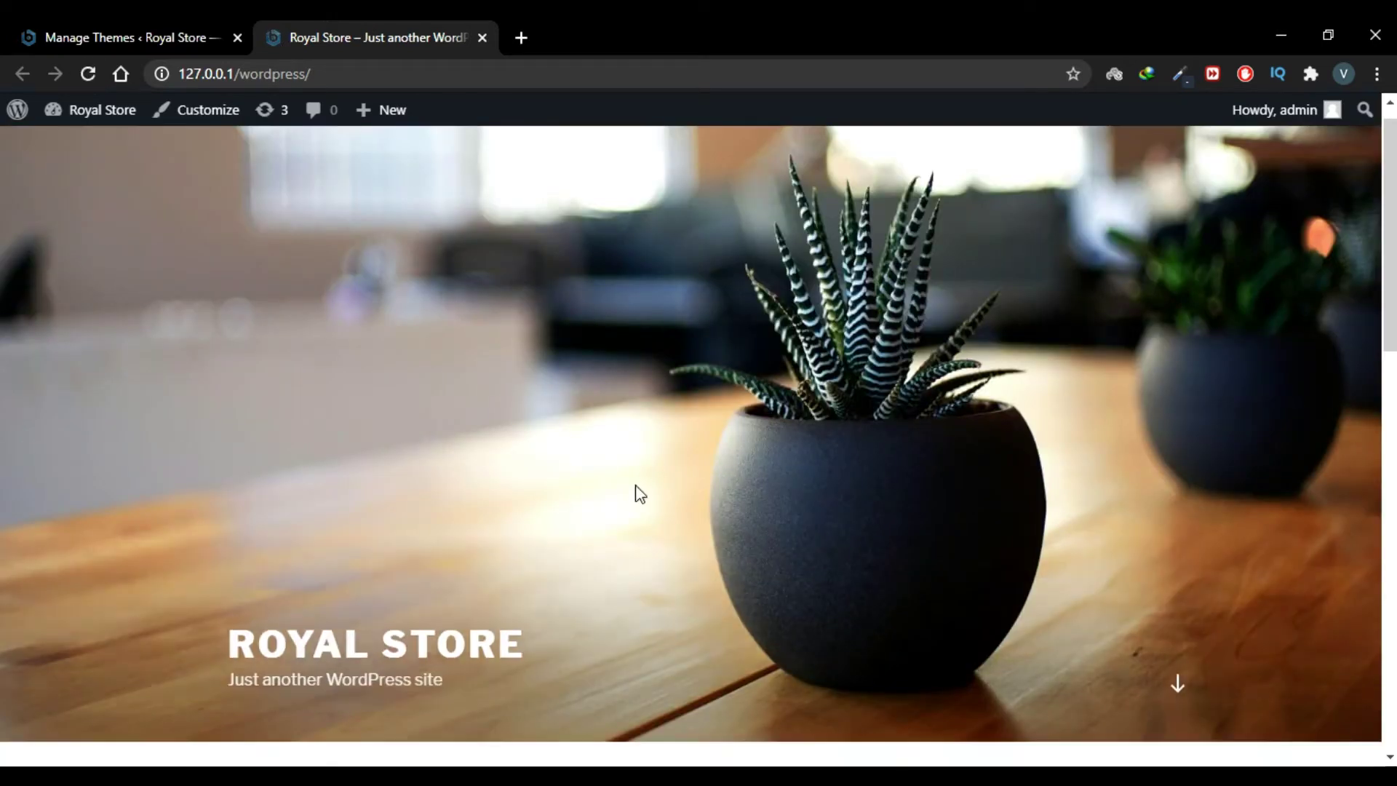
scroll(637, 492, "down", 10)
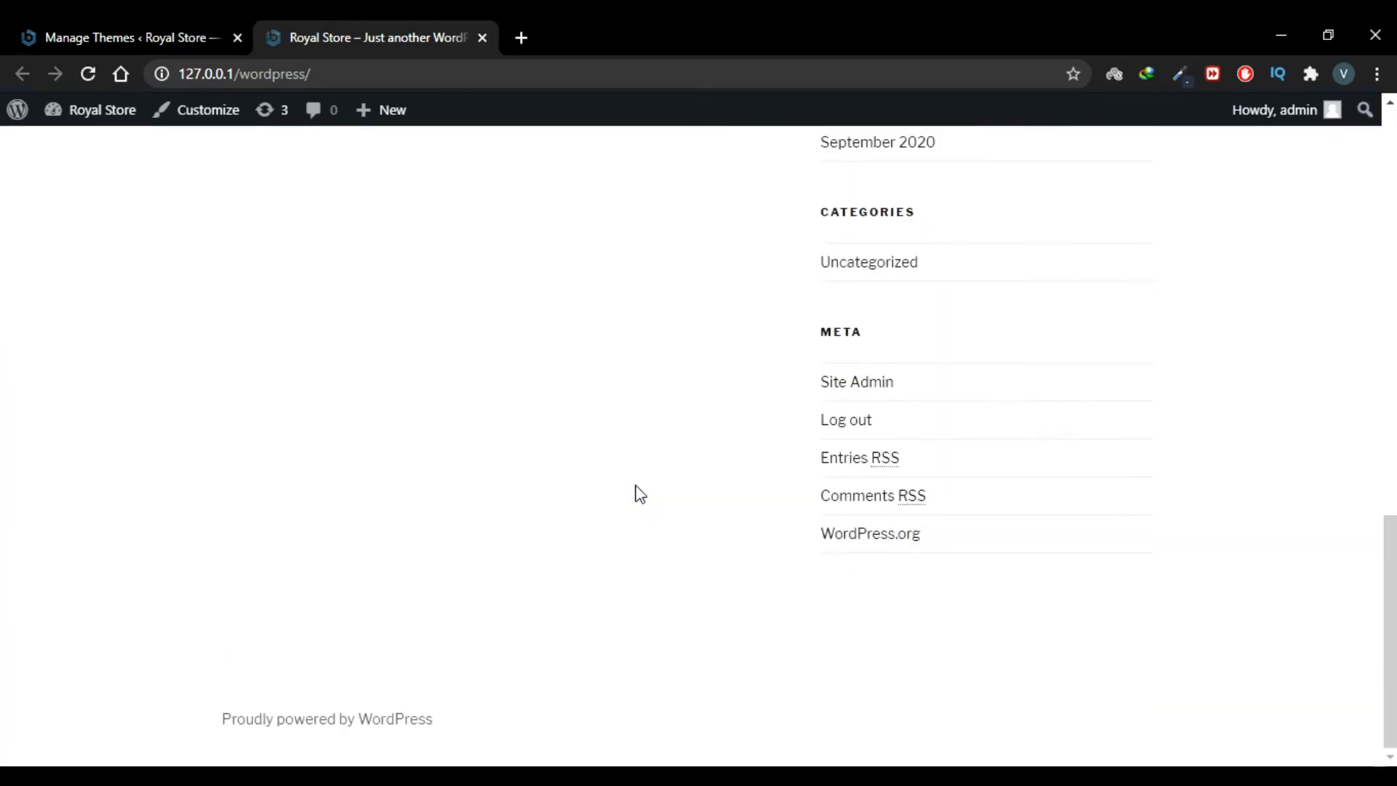
scroll(637, 491, "up", 6)
scroll(636, 490, "up", 6)
scroll(967, 446, "down", 11)
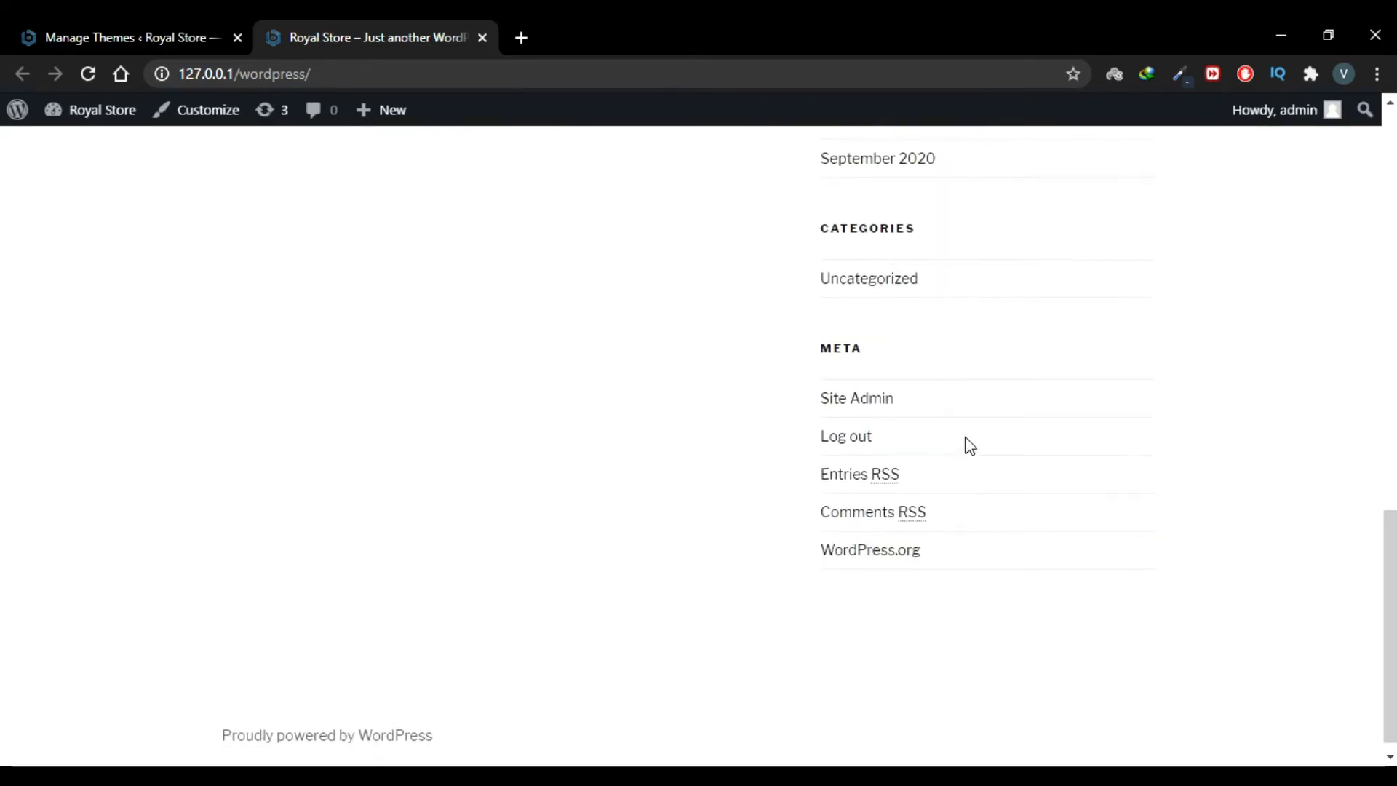
scroll(970, 446, "up", 4)
scroll(970, 445, "up", 8)
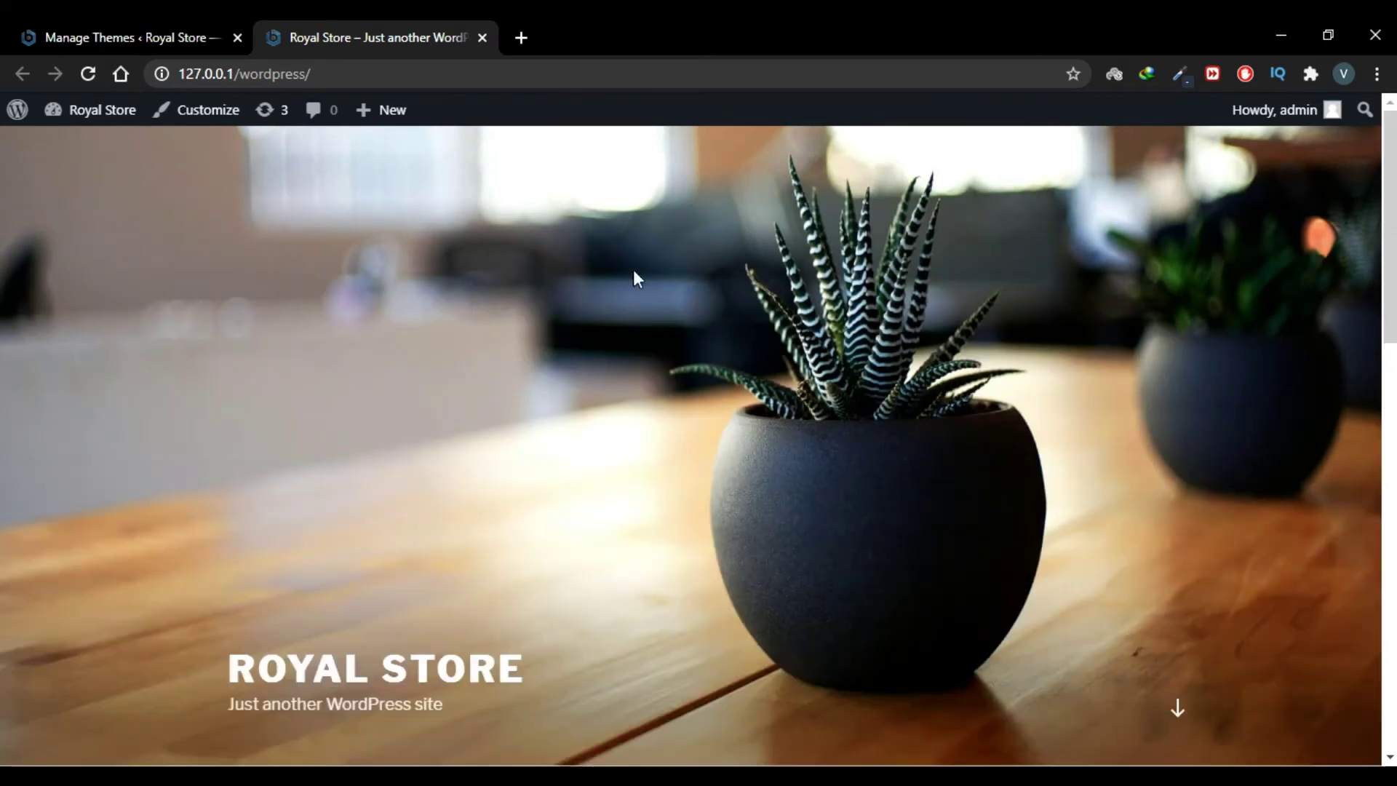
Step: Delete the Twenty Sixteen theme, leaving Twenty Seventeen and Twenty Nineteen installed
left_click(112, 20)
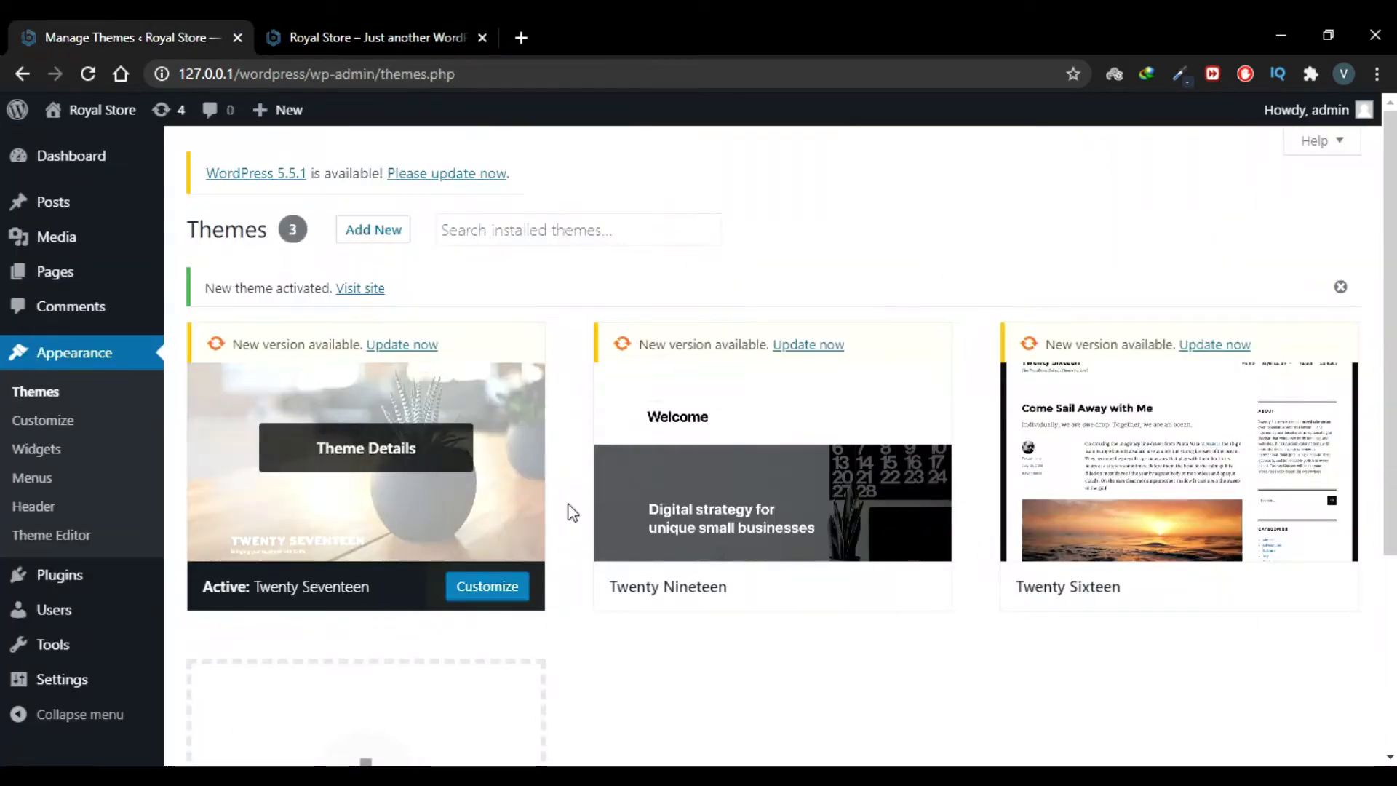
scroll(608, 648, "down", 1)
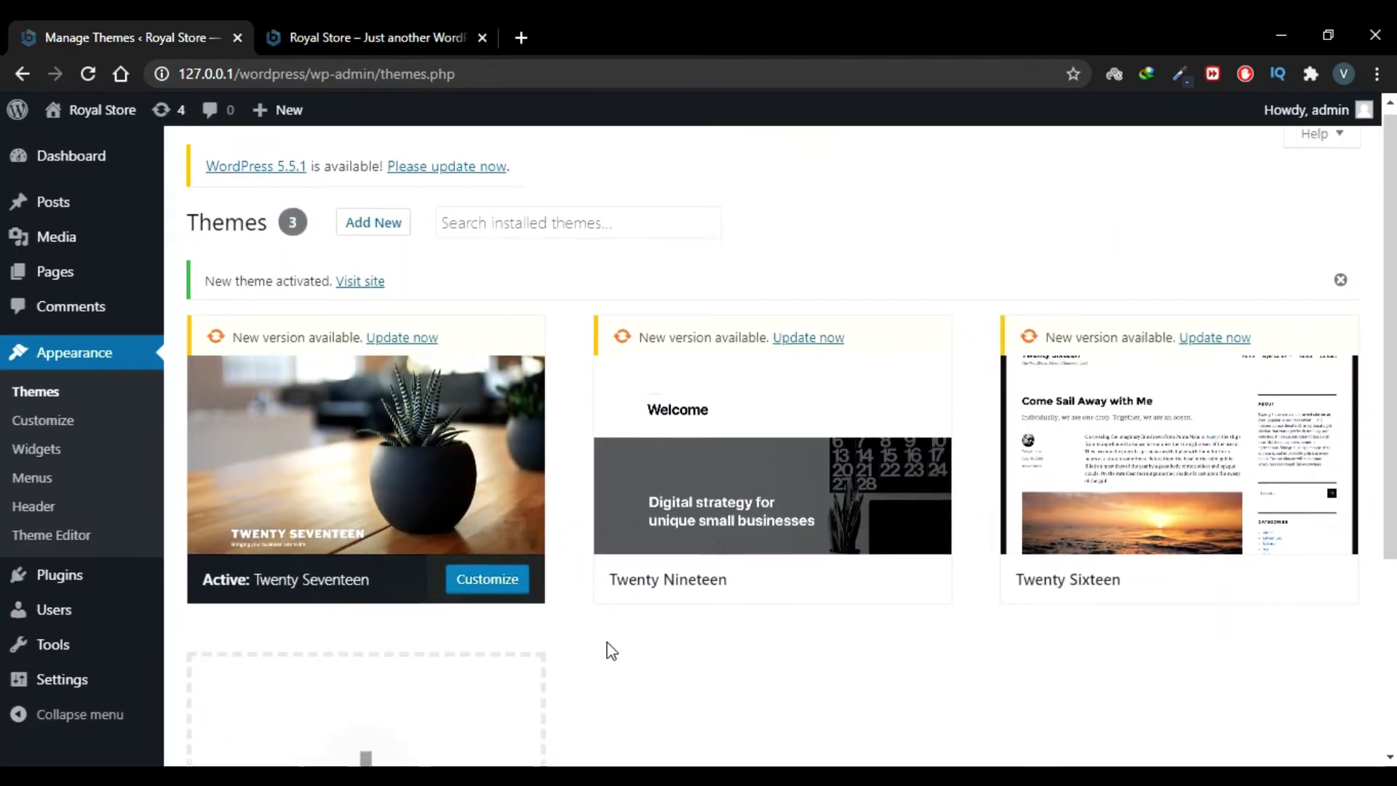
scroll(611, 649, "down", 3)
scroll(611, 649, "up", 1)
scroll(808, 583, "up", 2)
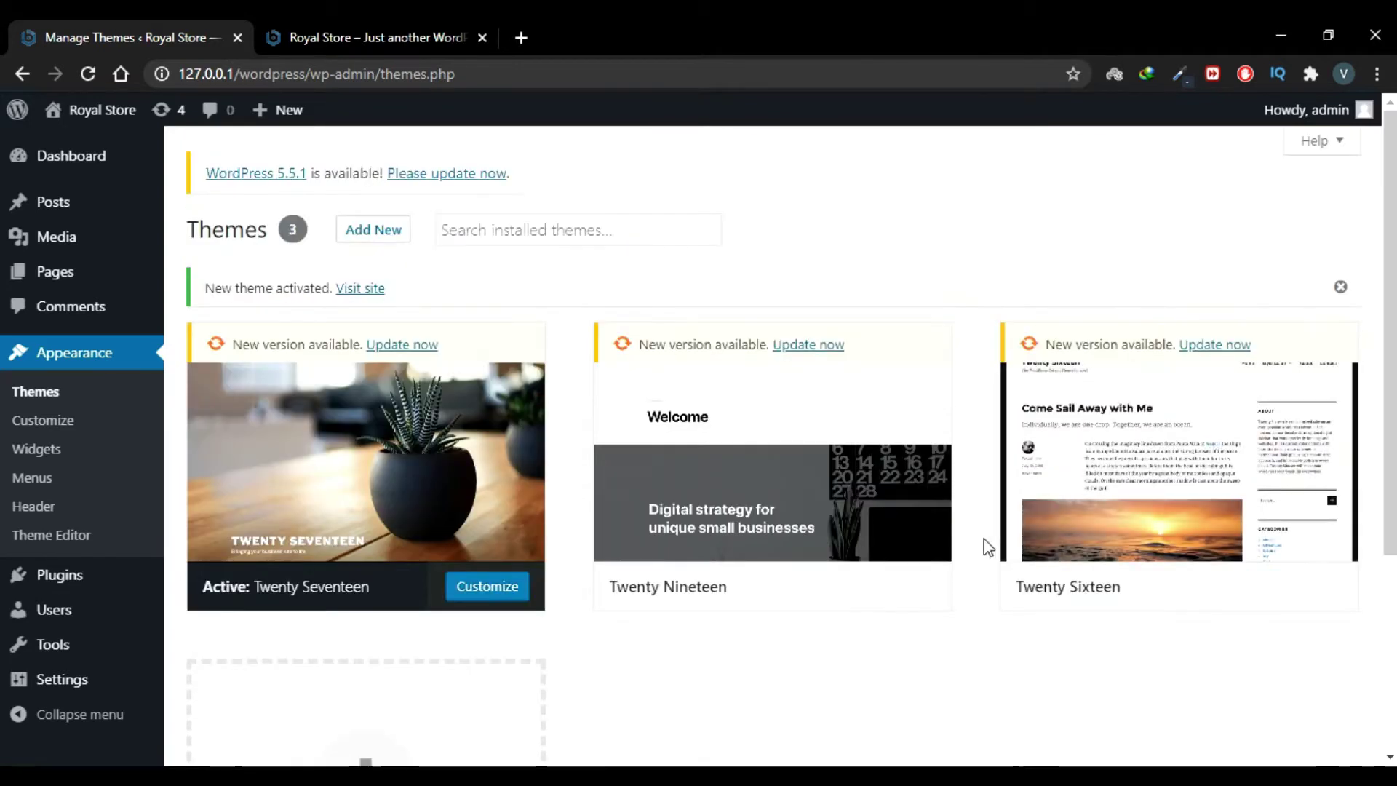
scroll(986, 544, "down", 1)
scroll(987, 546, "up", 1)
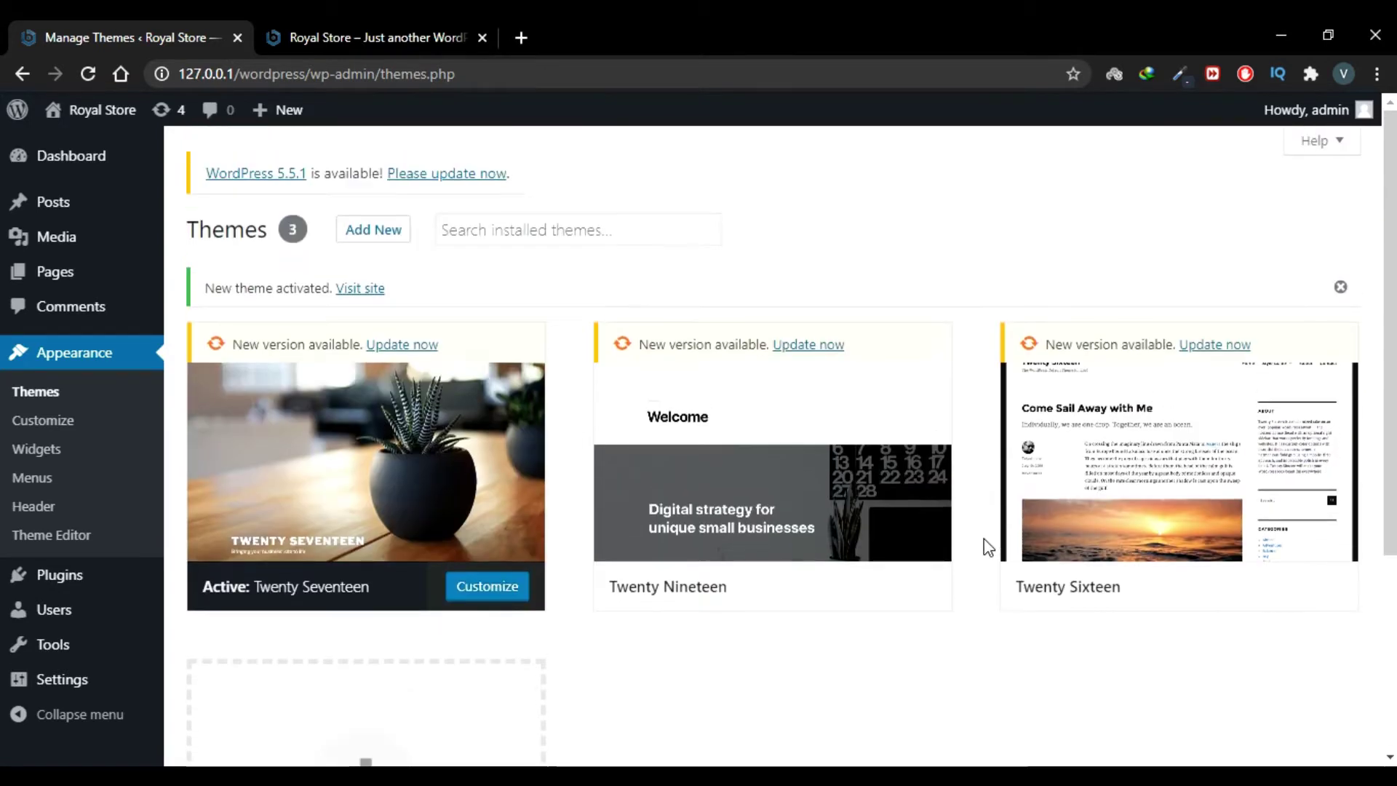
left_click(1113, 497)
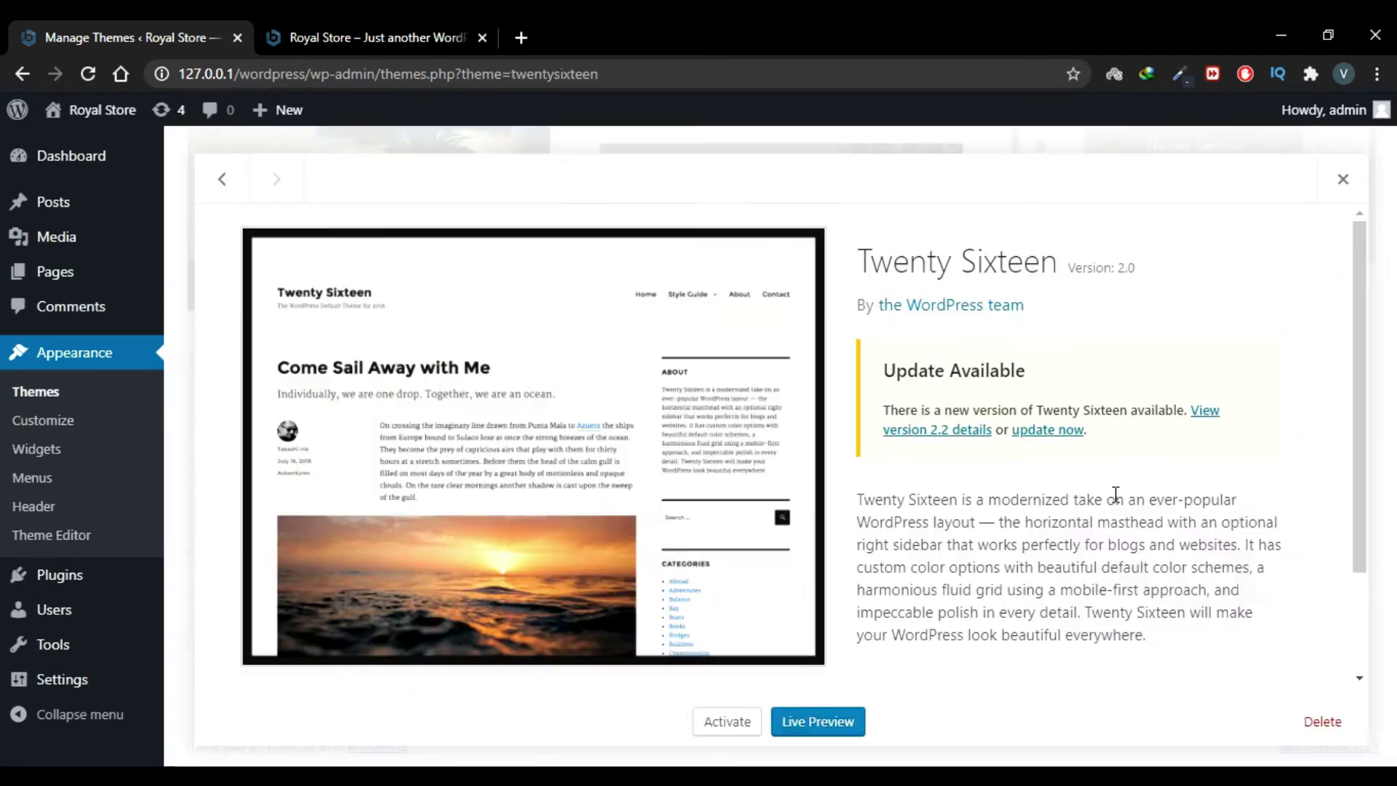
left_click(1322, 724)
left_click(804, 229)
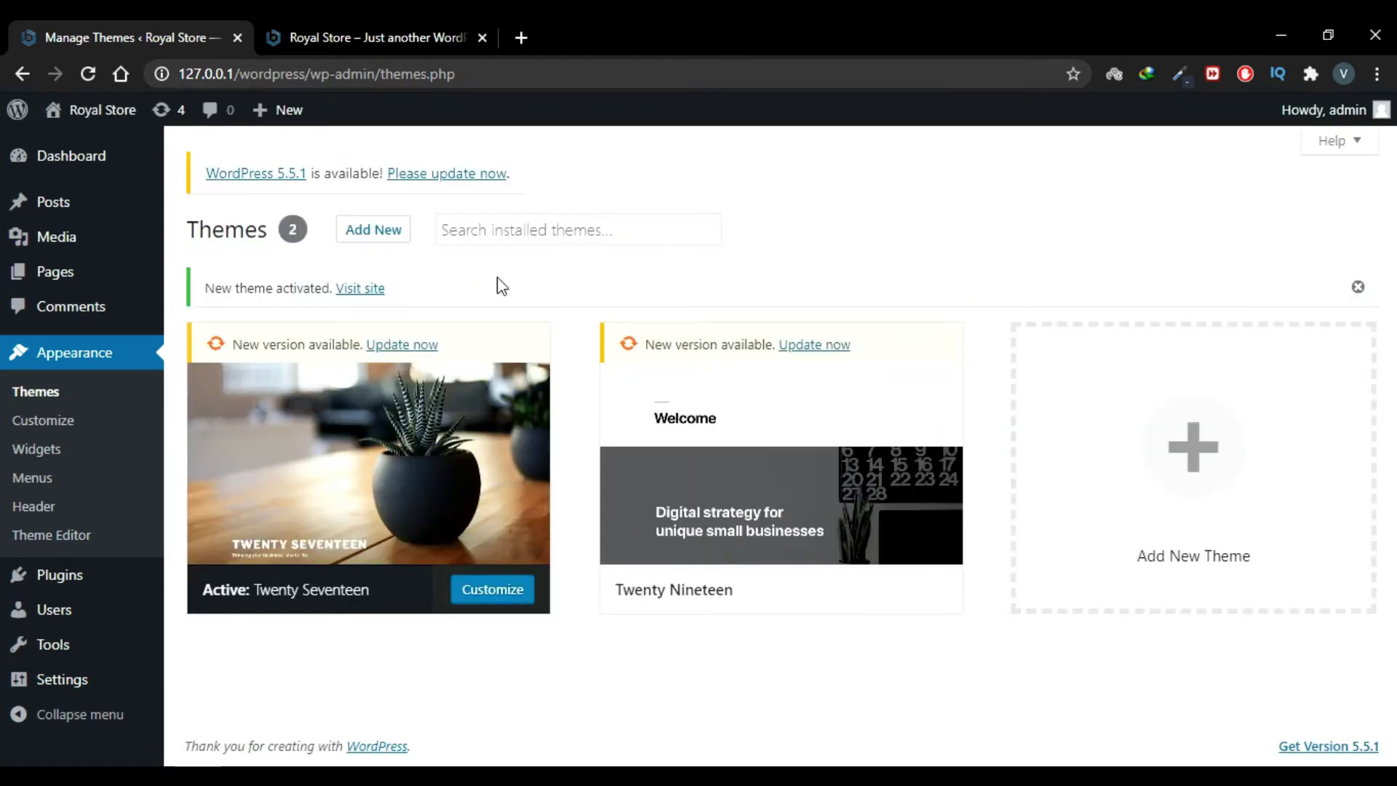
Step: Open Add New themes and scroll through featured themes like Twenty Twenty, Kotha and Eduline
left_click(372, 230)
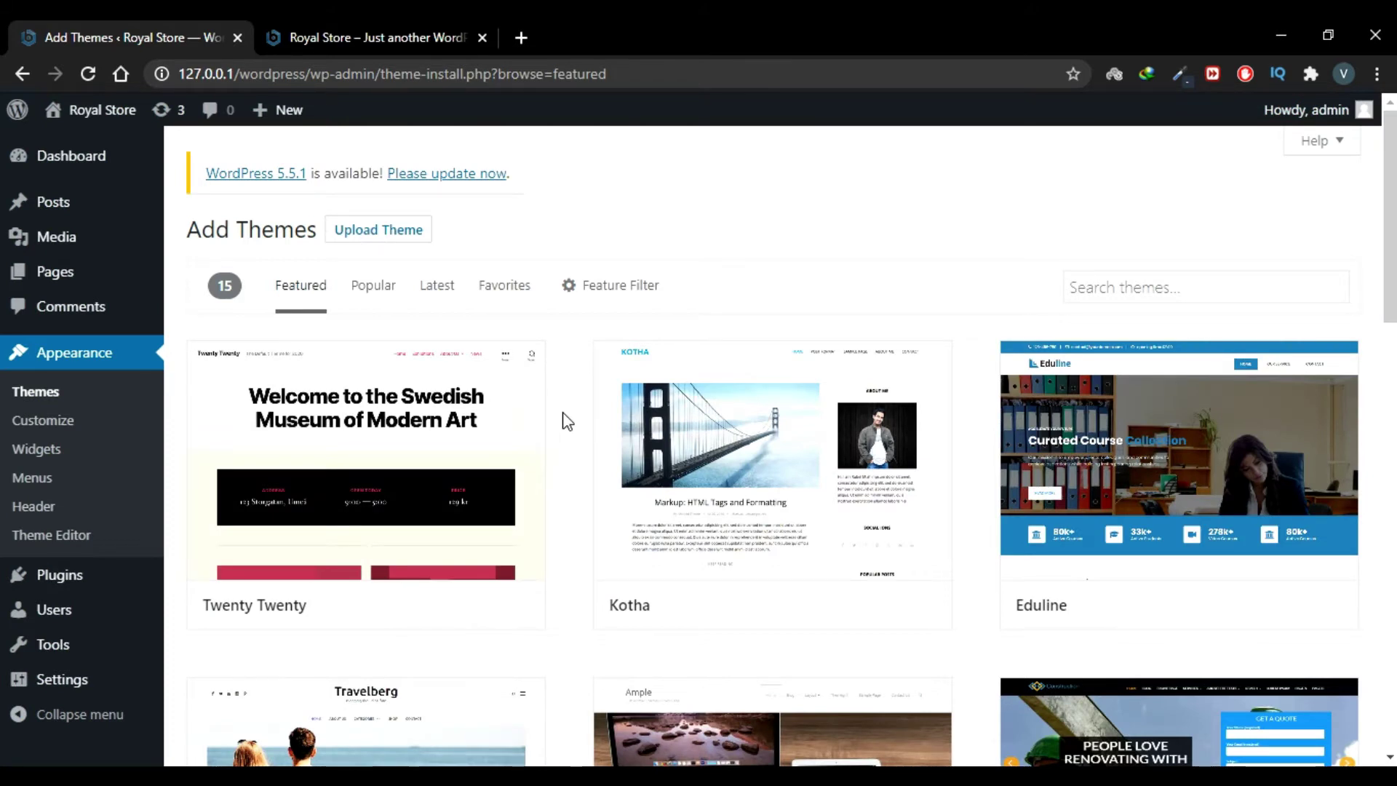
scroll(568, 422, "down", 2)
scroll(568, 422, "up", 2)
scroll(567, 420, "down", 10)
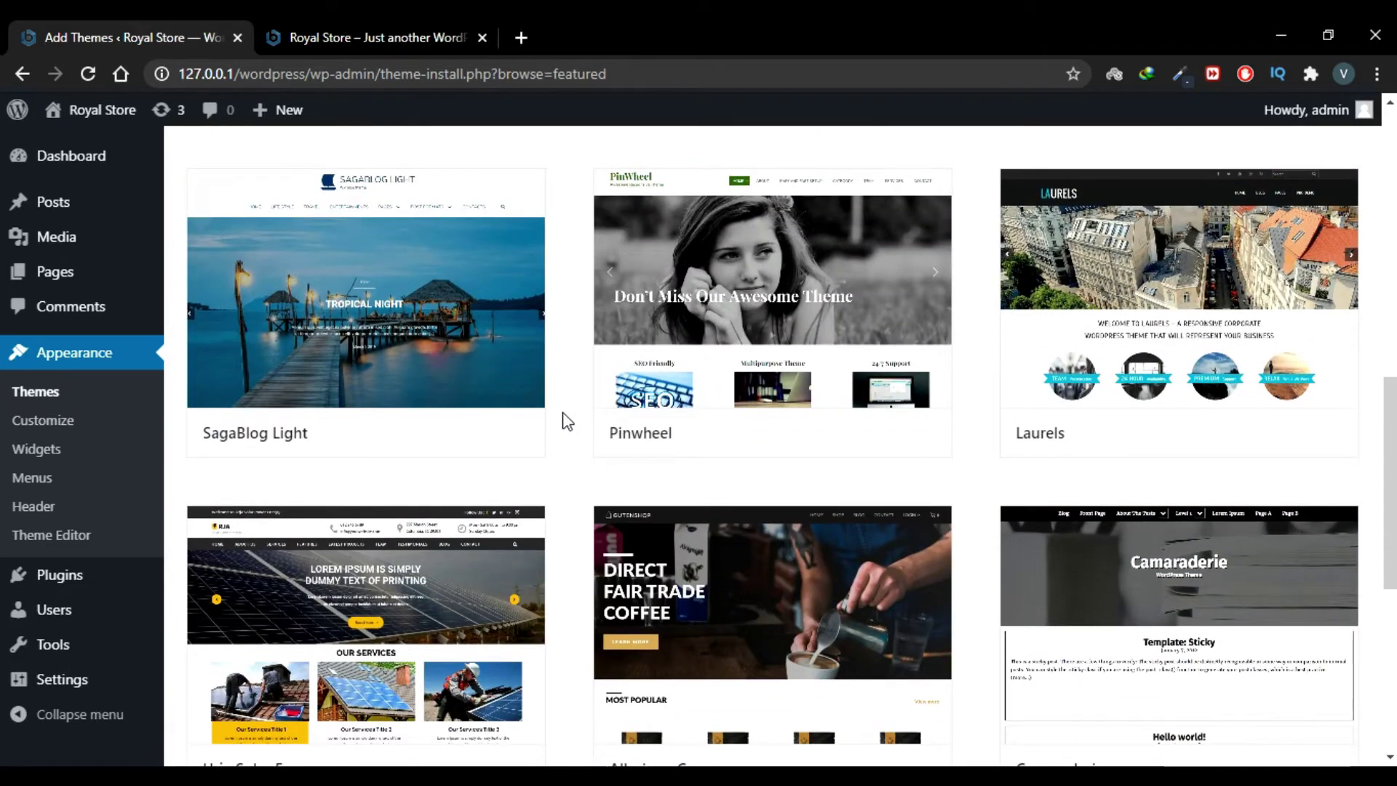
scroll(567, 421, "up", 10)
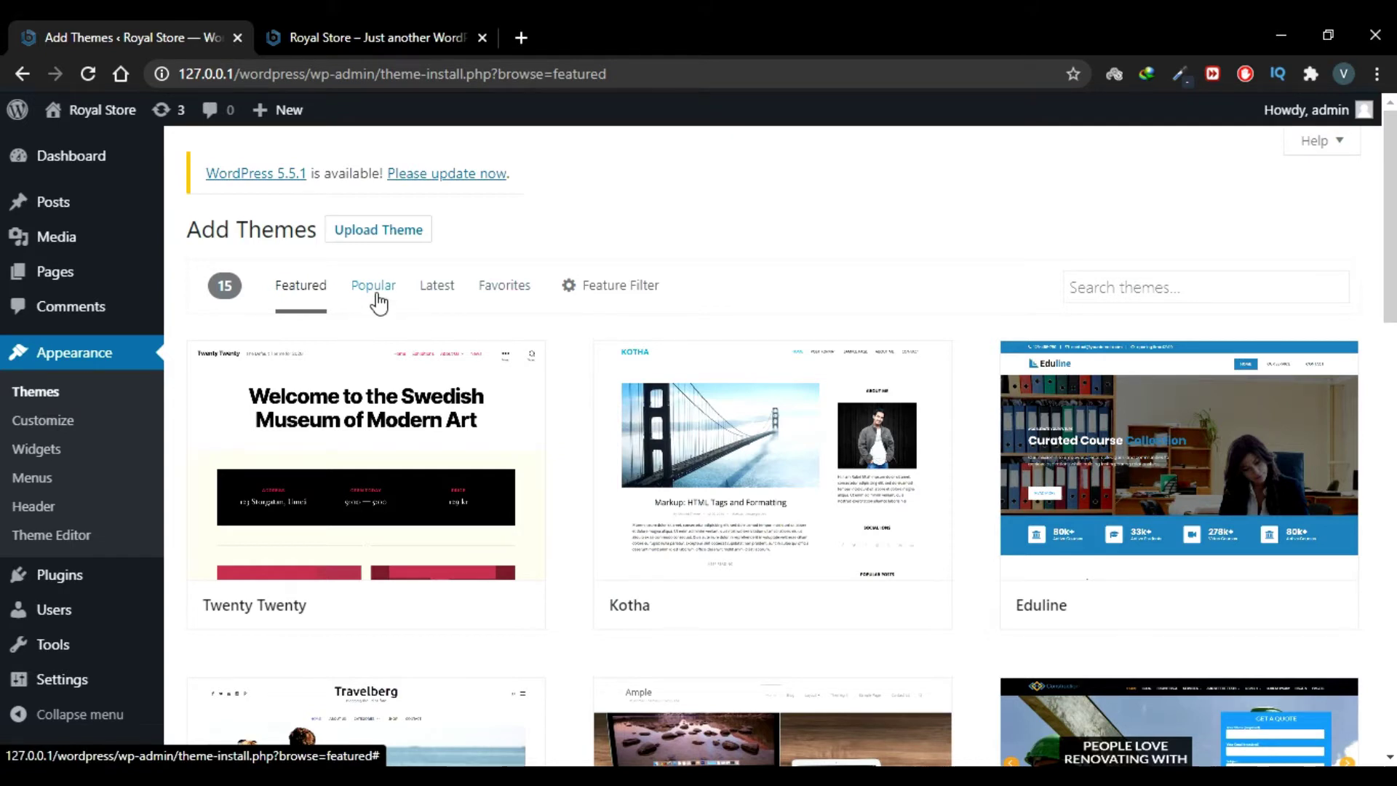
Step: Browse the Popular, Latest and Favorites theme lists, then show the Feature Filter options
left_click(377, 303)
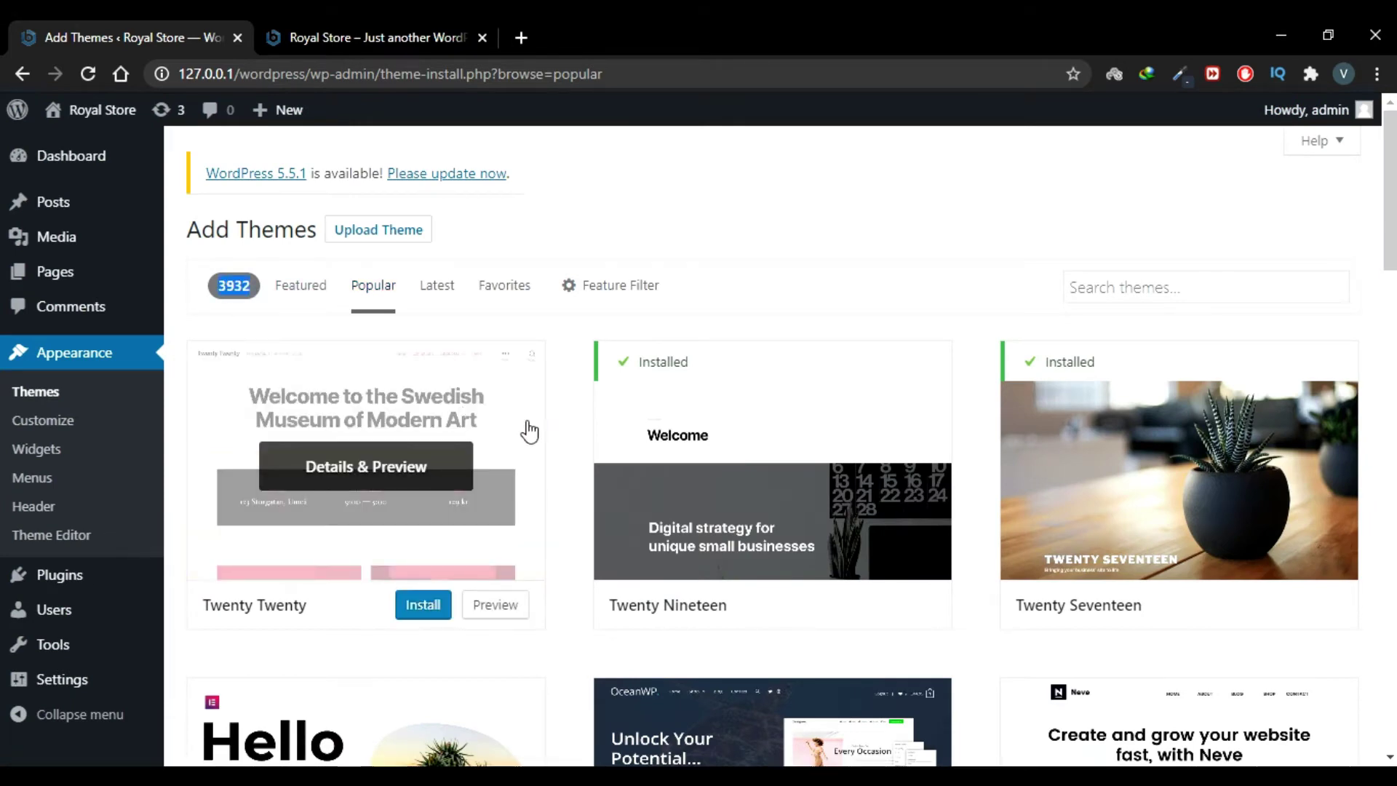
scroll(571, 462, "down", 5)
scroll(571, 462, "down", 5)
scroll(571, 462, "up", 10)
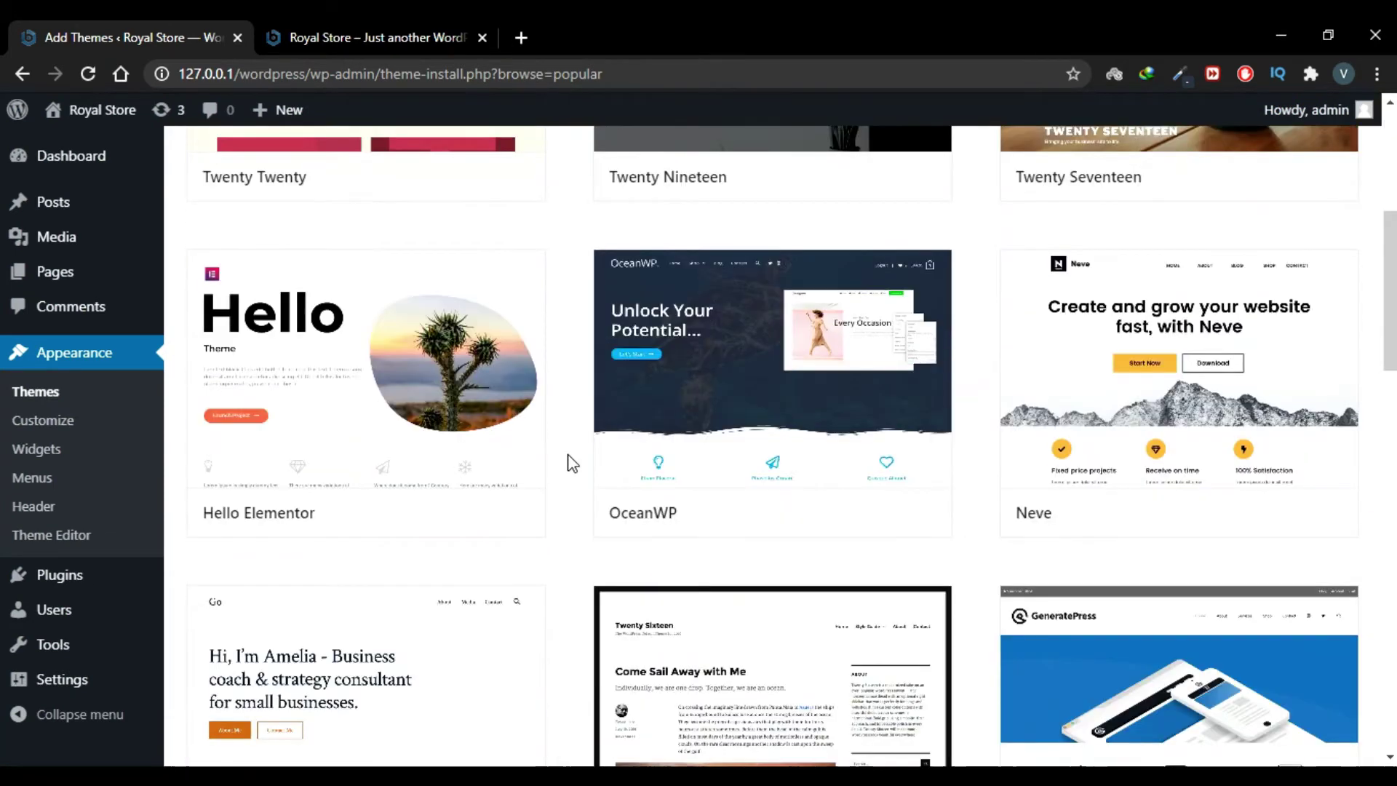
left_click(437, 285)
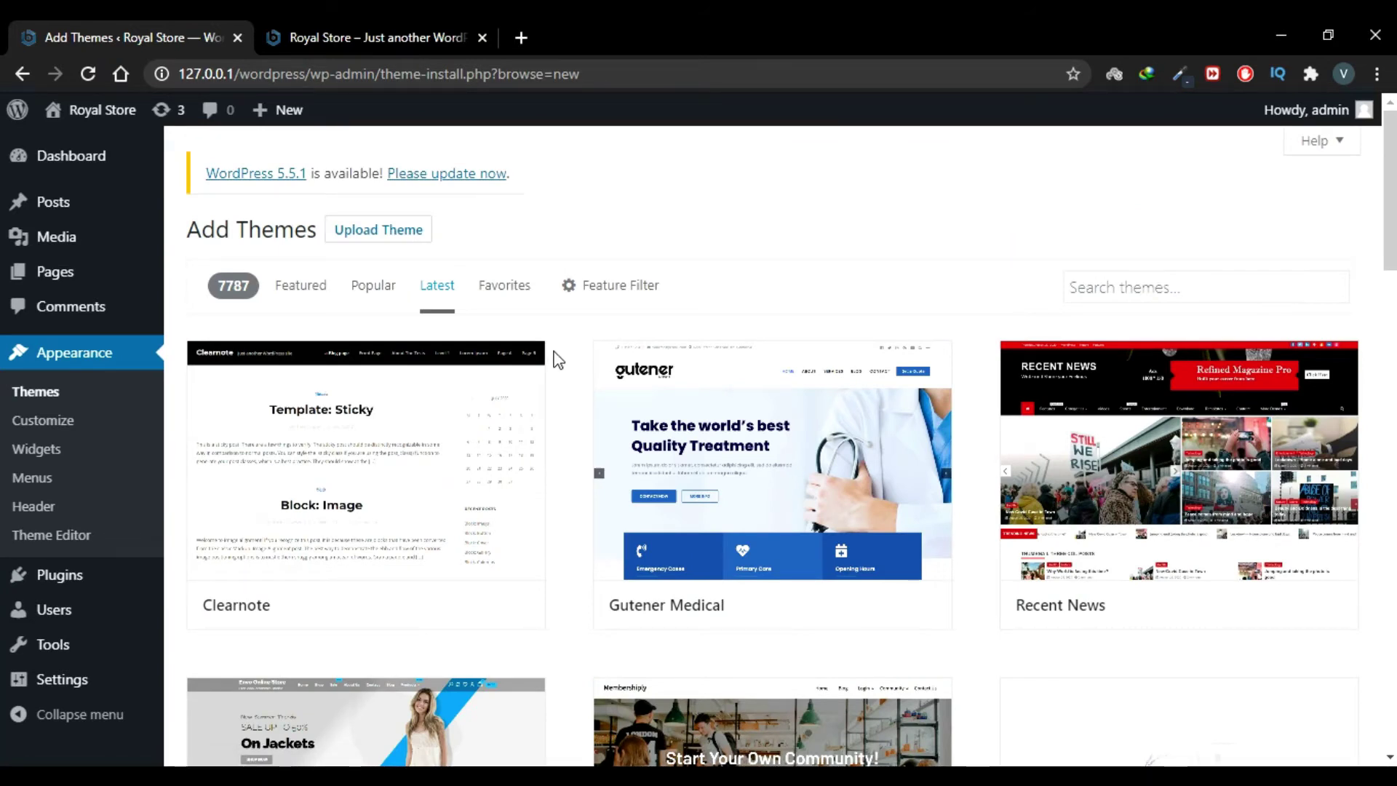
scroll(571, 430, "down", 6)
scroll(571, 429, "up", 6)
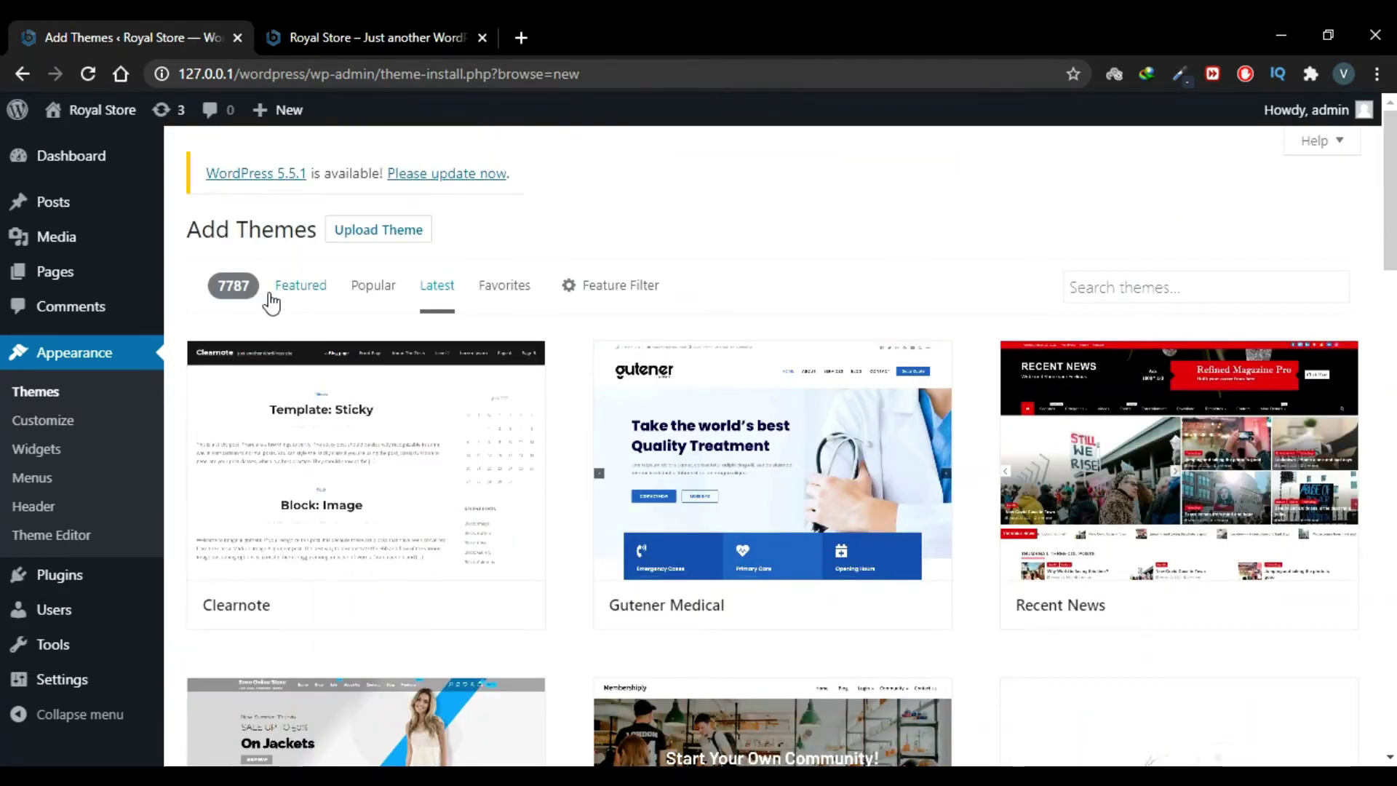
left_click(495, 291)
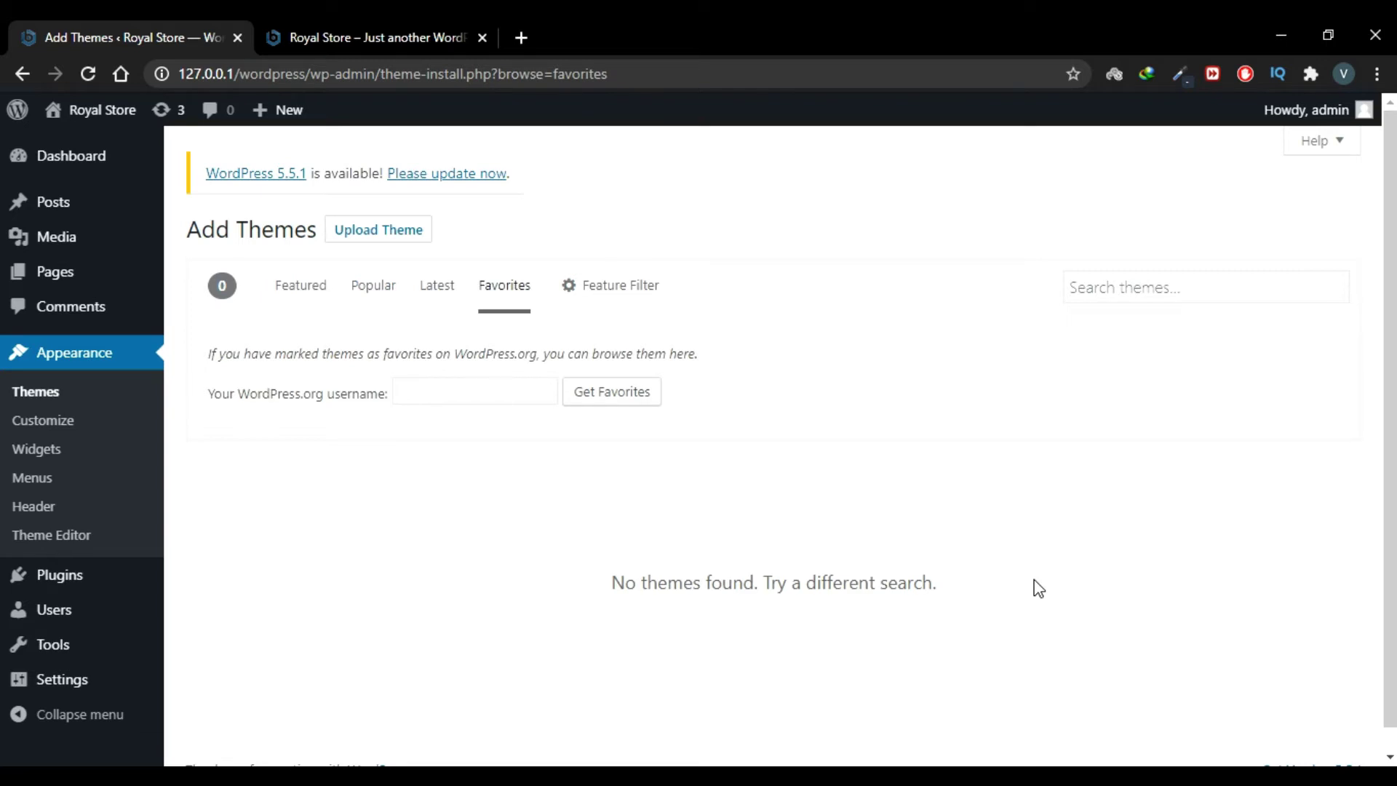
left_click(614, 301)
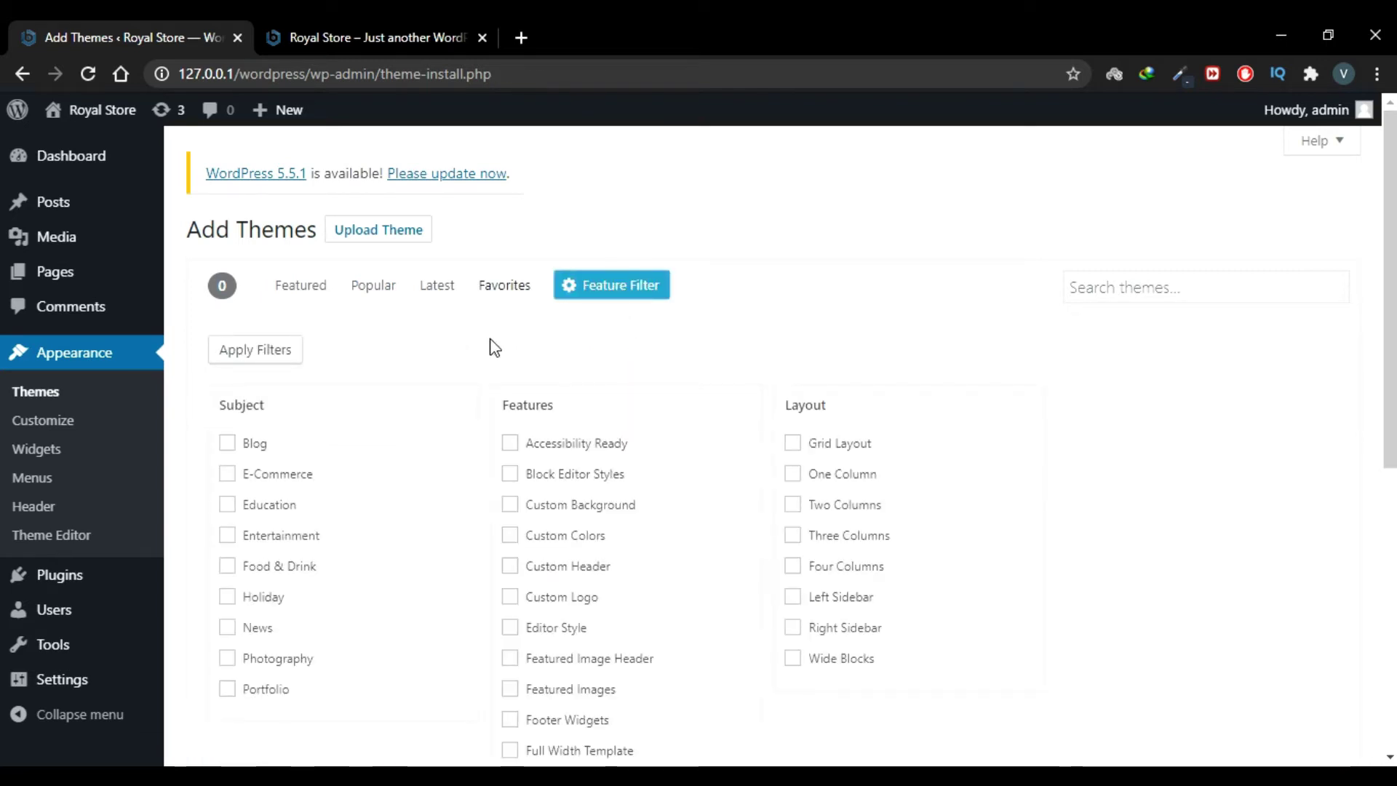
scroll(486, 348, "down", 1)
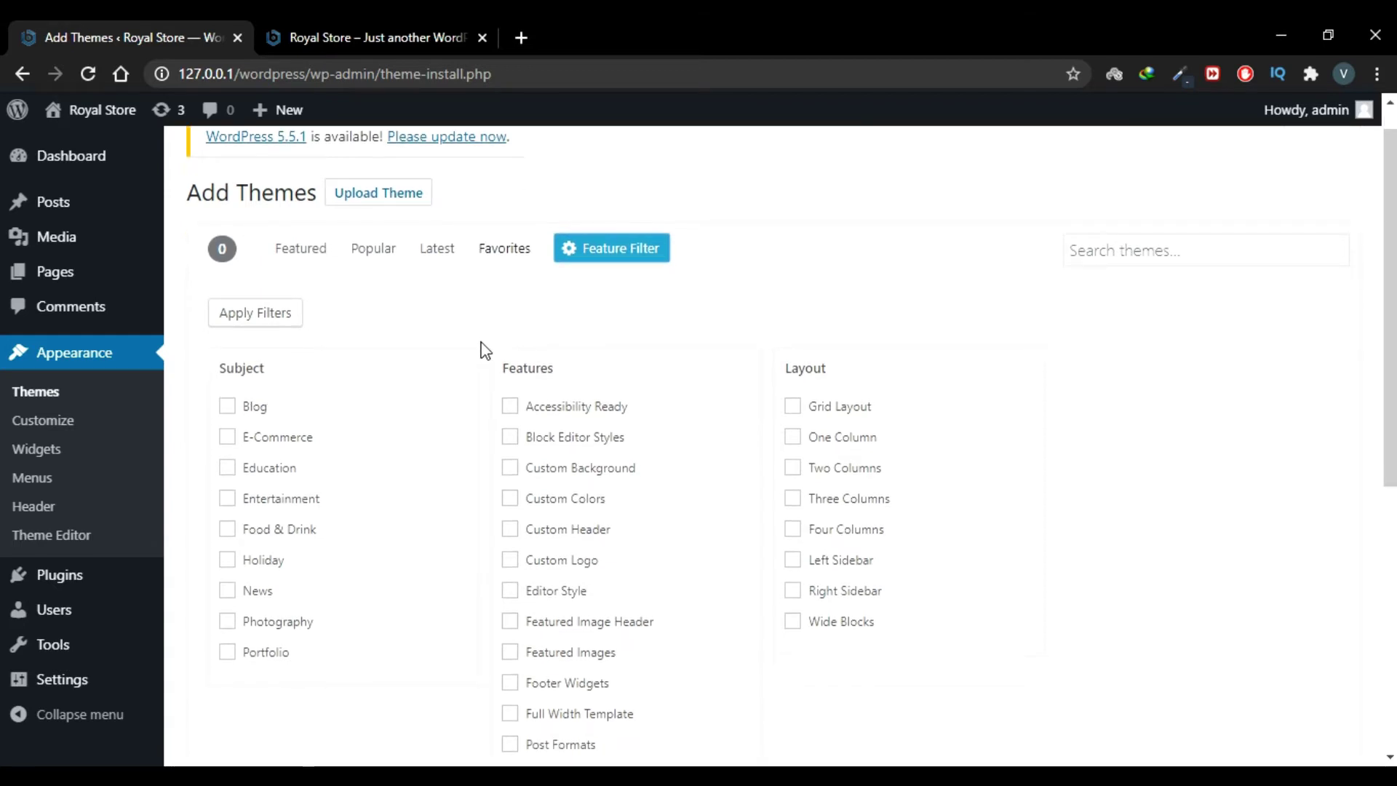
Step: Check E-Commerce, Full Width Template, Right Sidebar and Wide Blocks as theme filters
scroll(486, 351, "down", 1)
scroll(484, 350, "down", 1)
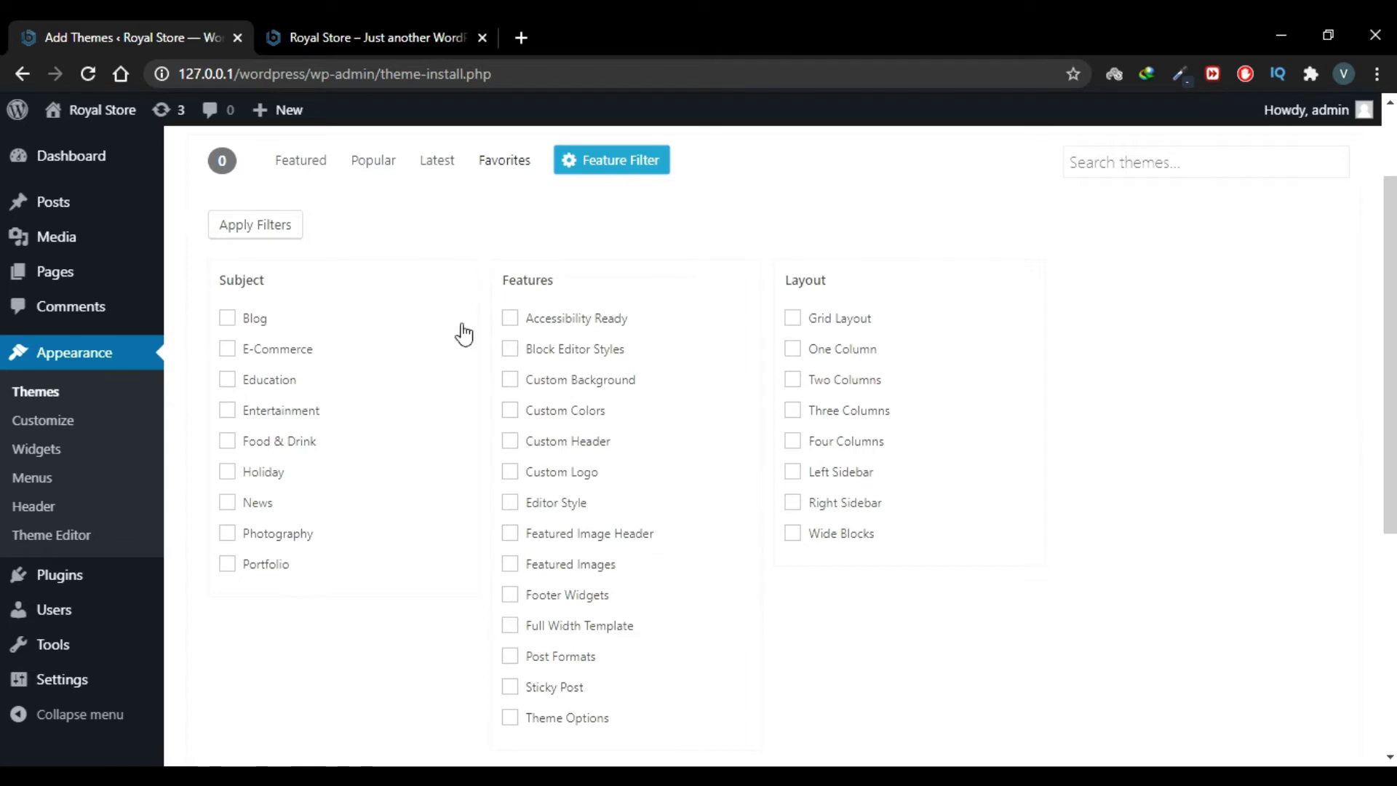
left_click(279, 387)
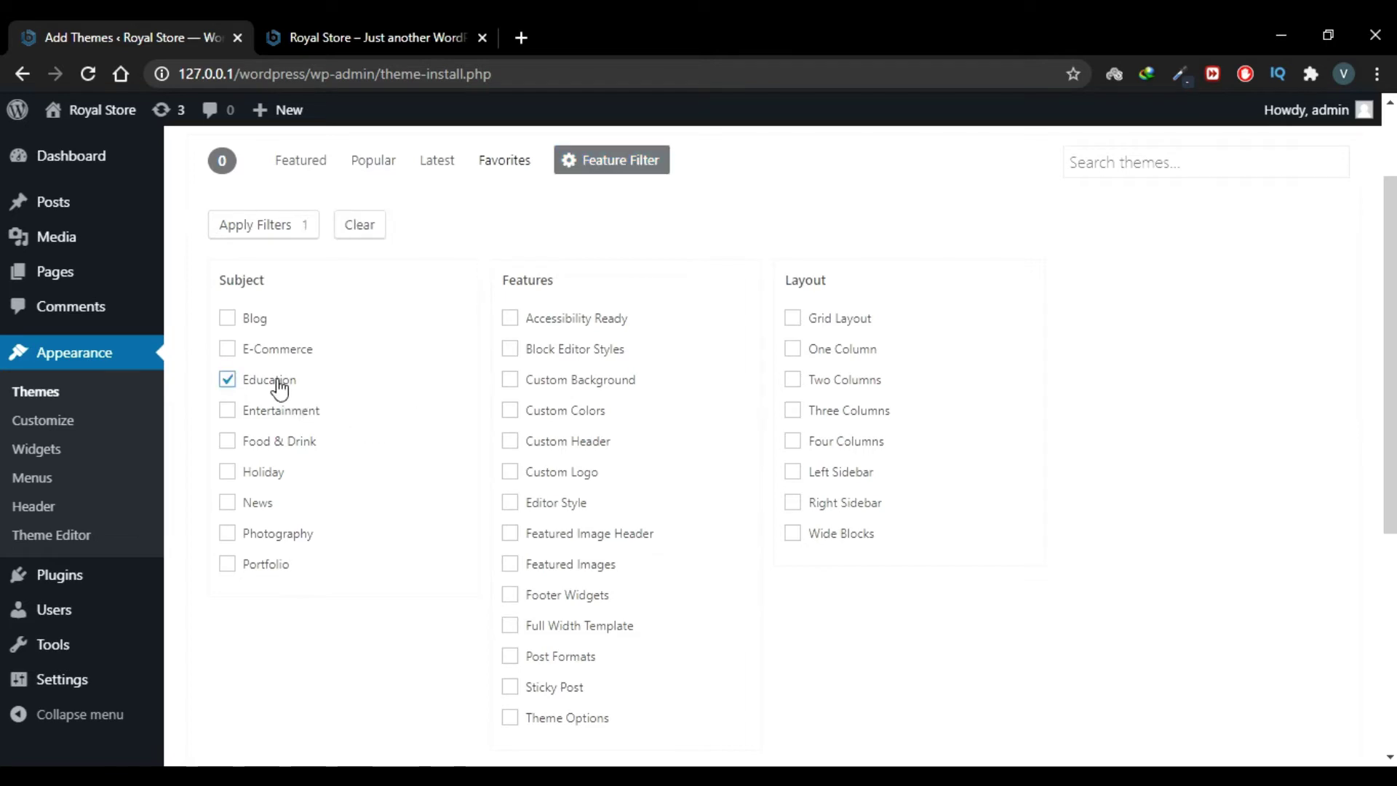
left_click(279, 386)
left_click(253, 324)
left_click(264, 326)
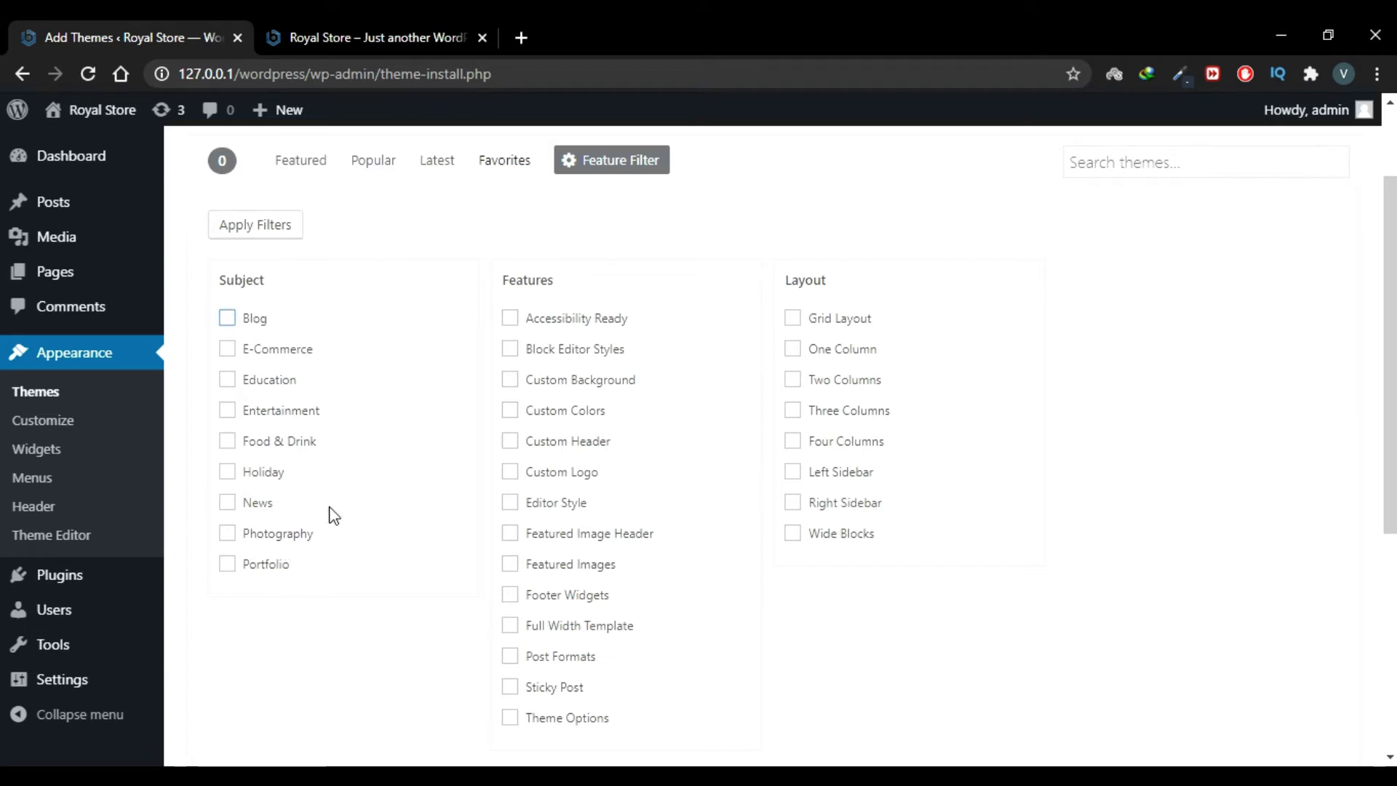
left_click(280, 355)
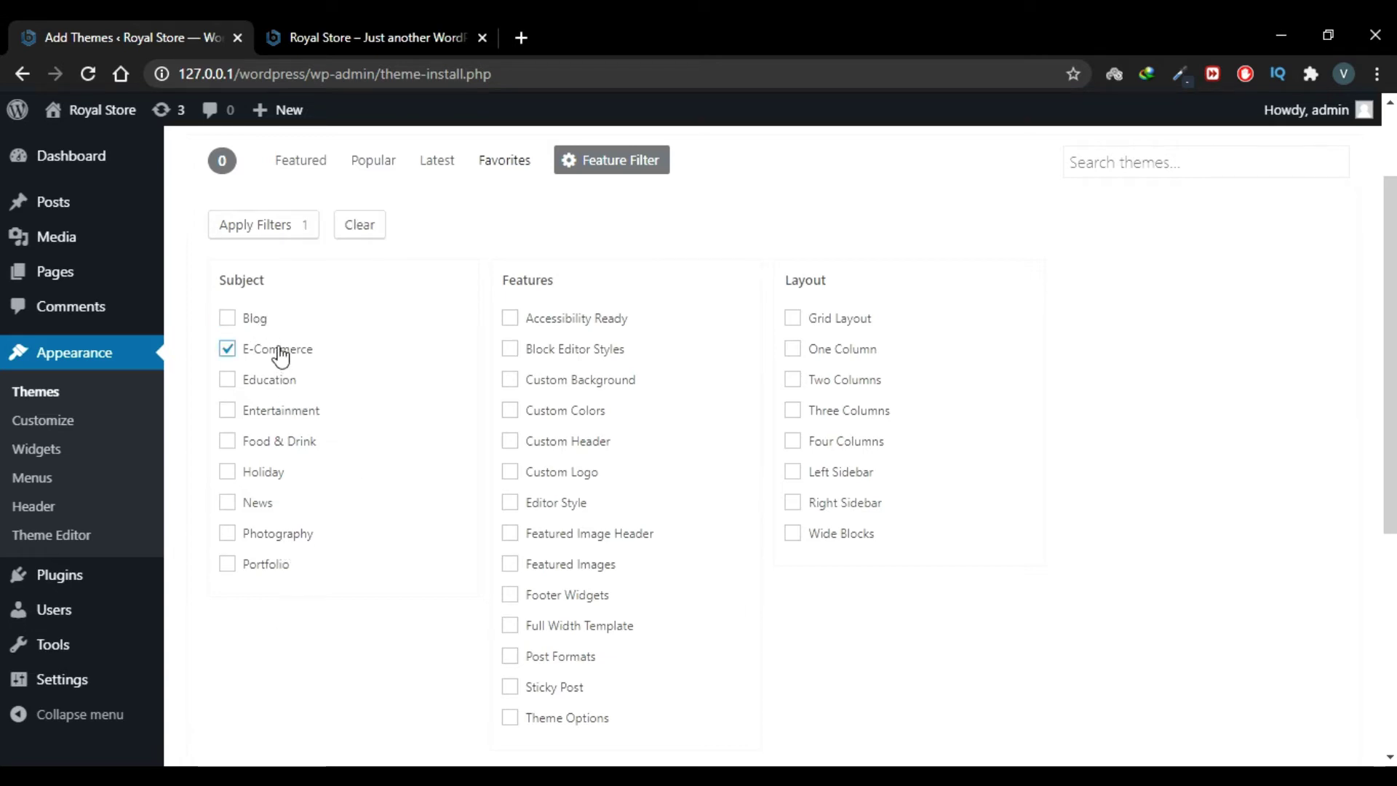
scroll(499, 616, "down", 1)
left_click(510, 624)
left_click(794, 528)
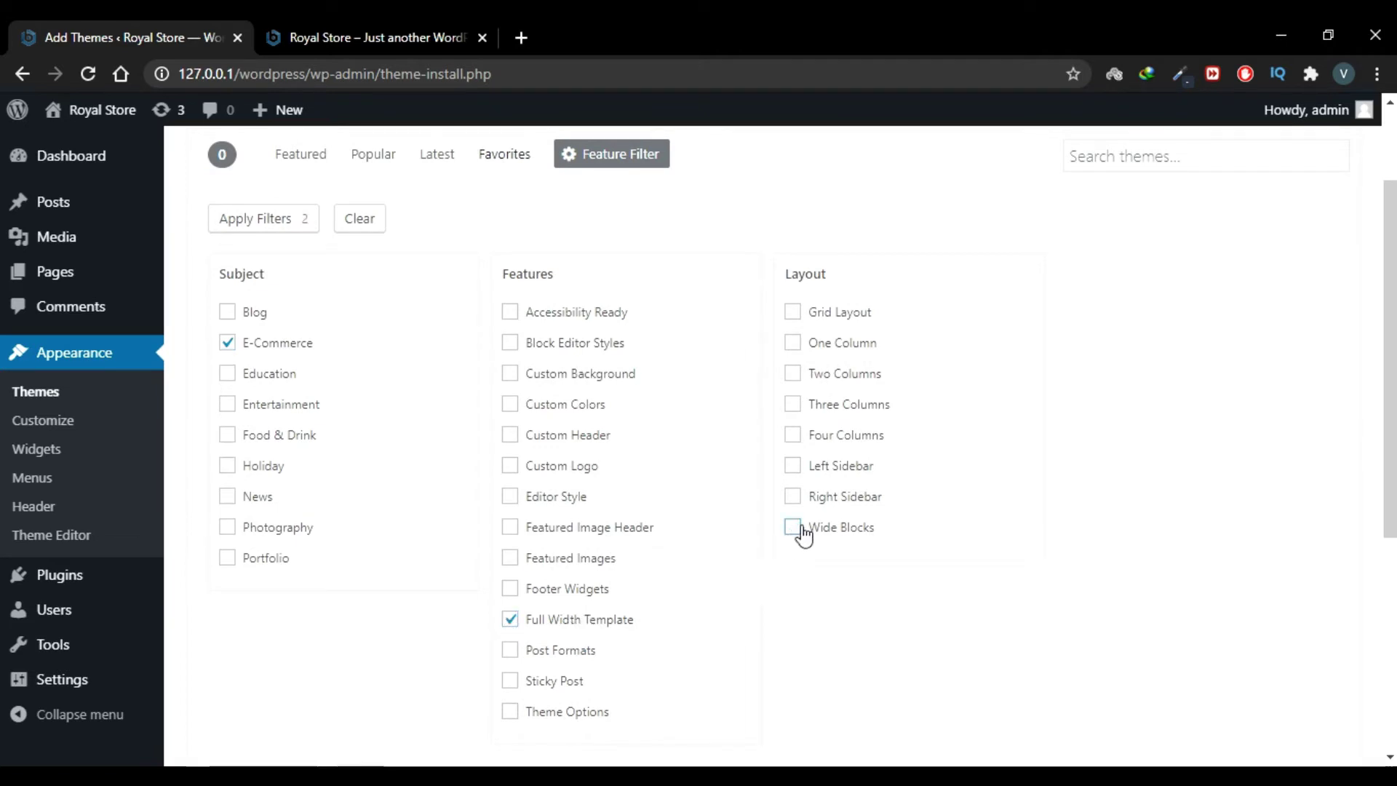
left_click(793, 528)
scroll(808, 546, "down", 1)
scroll(811, 553, "up", 2)
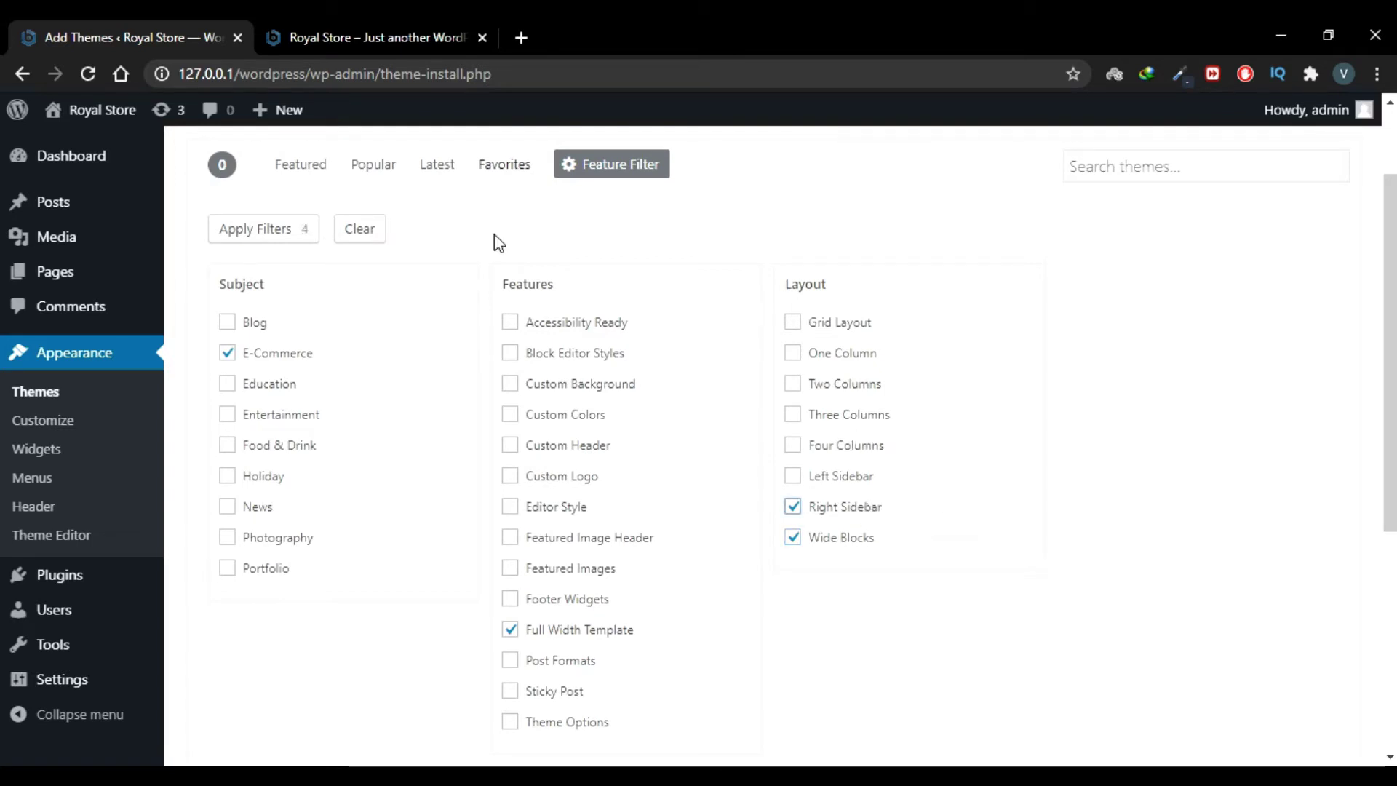
Step: Apply the four feature filters and review the resulting theme list
left_click(262, 230)
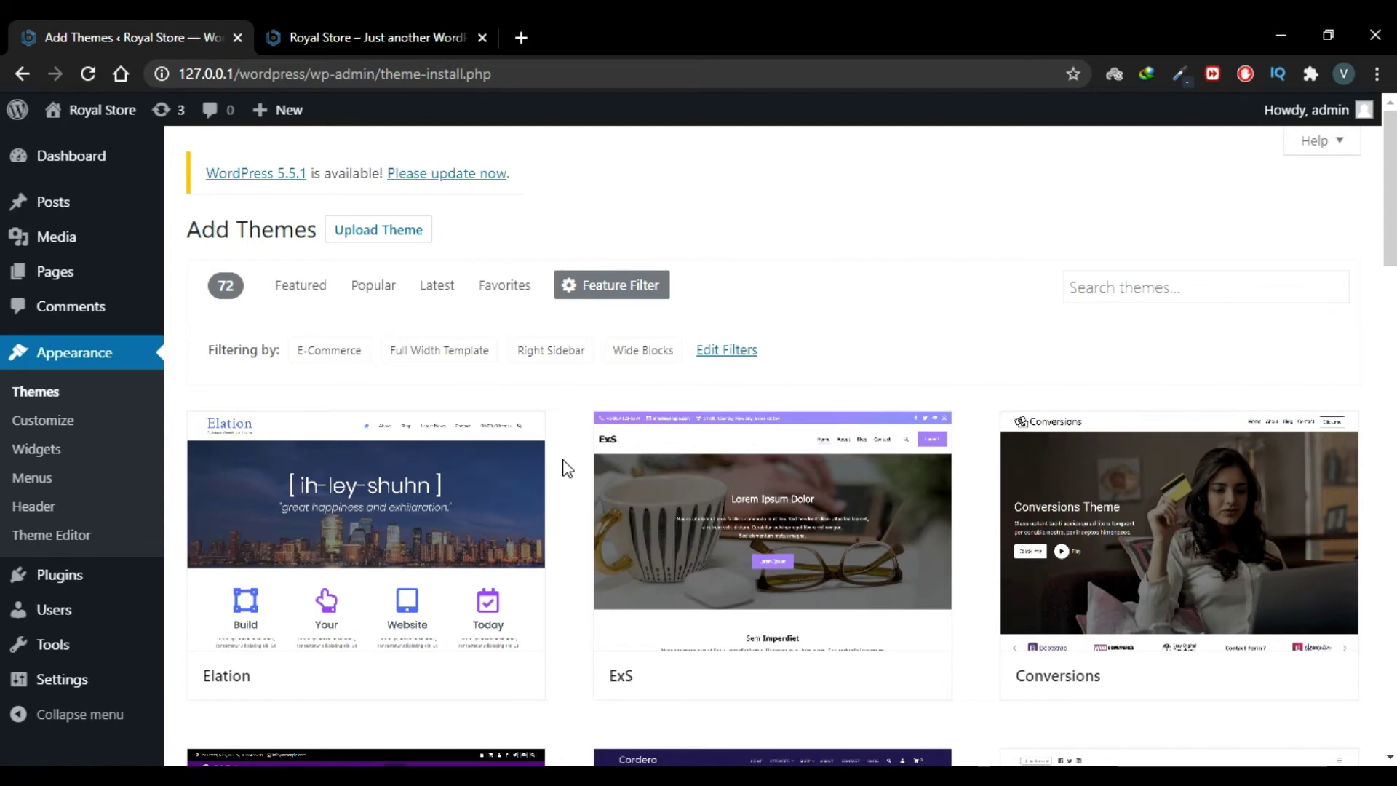
scroll(567, 468, "down", 7)
scroll(567, 467, "up", 7)
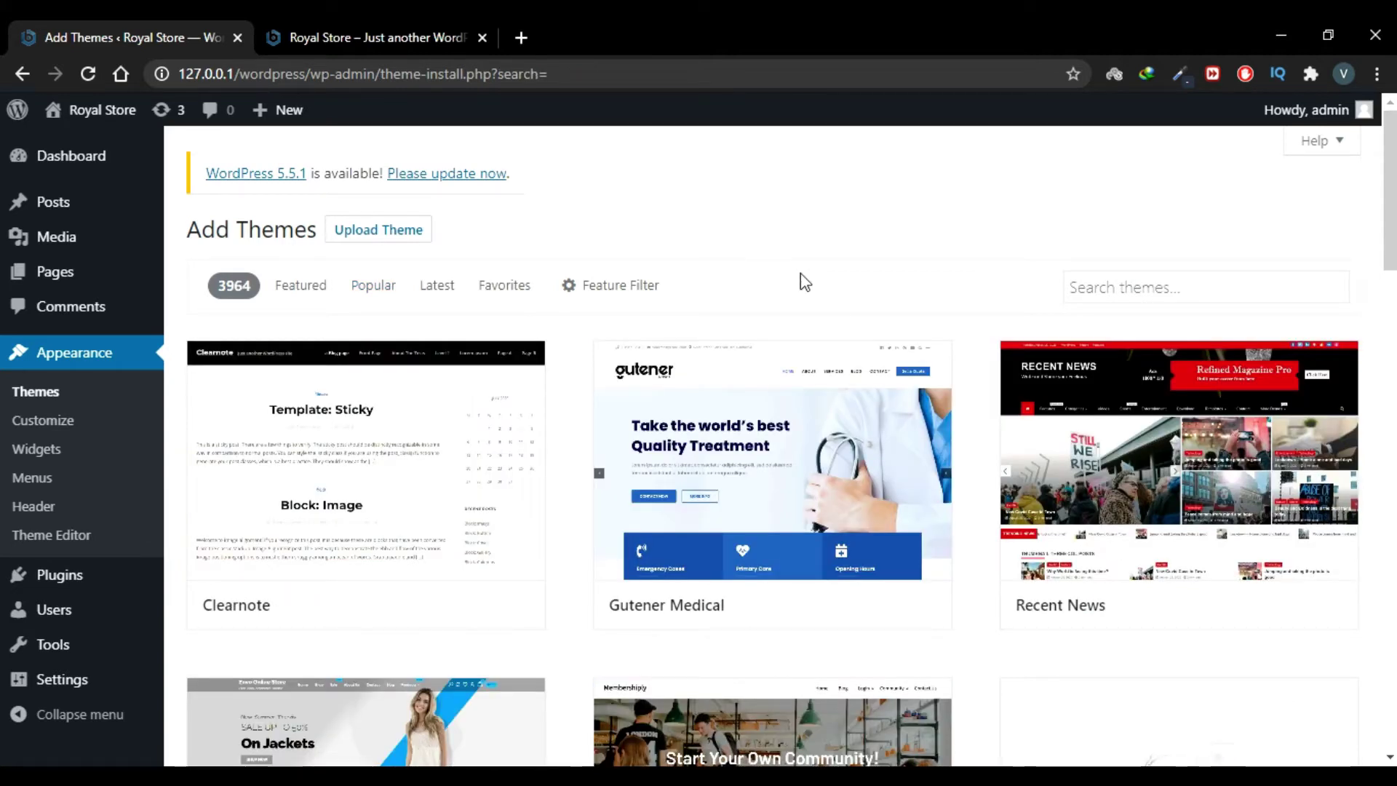
Step: Search the theme directory for 'edu' and preview the Eduline theme
left_click(1102, 273)
type("eduline")
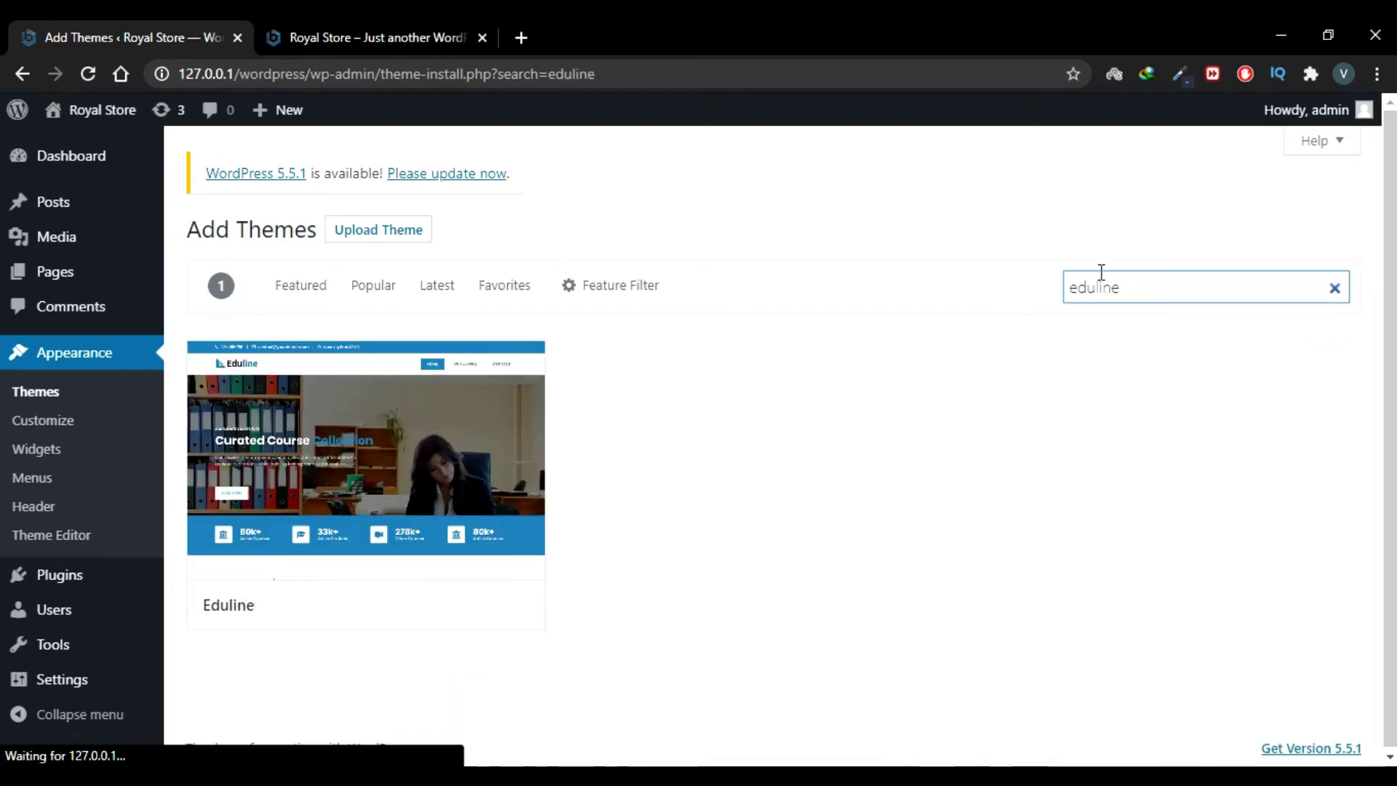
mouse_move(436, 475)
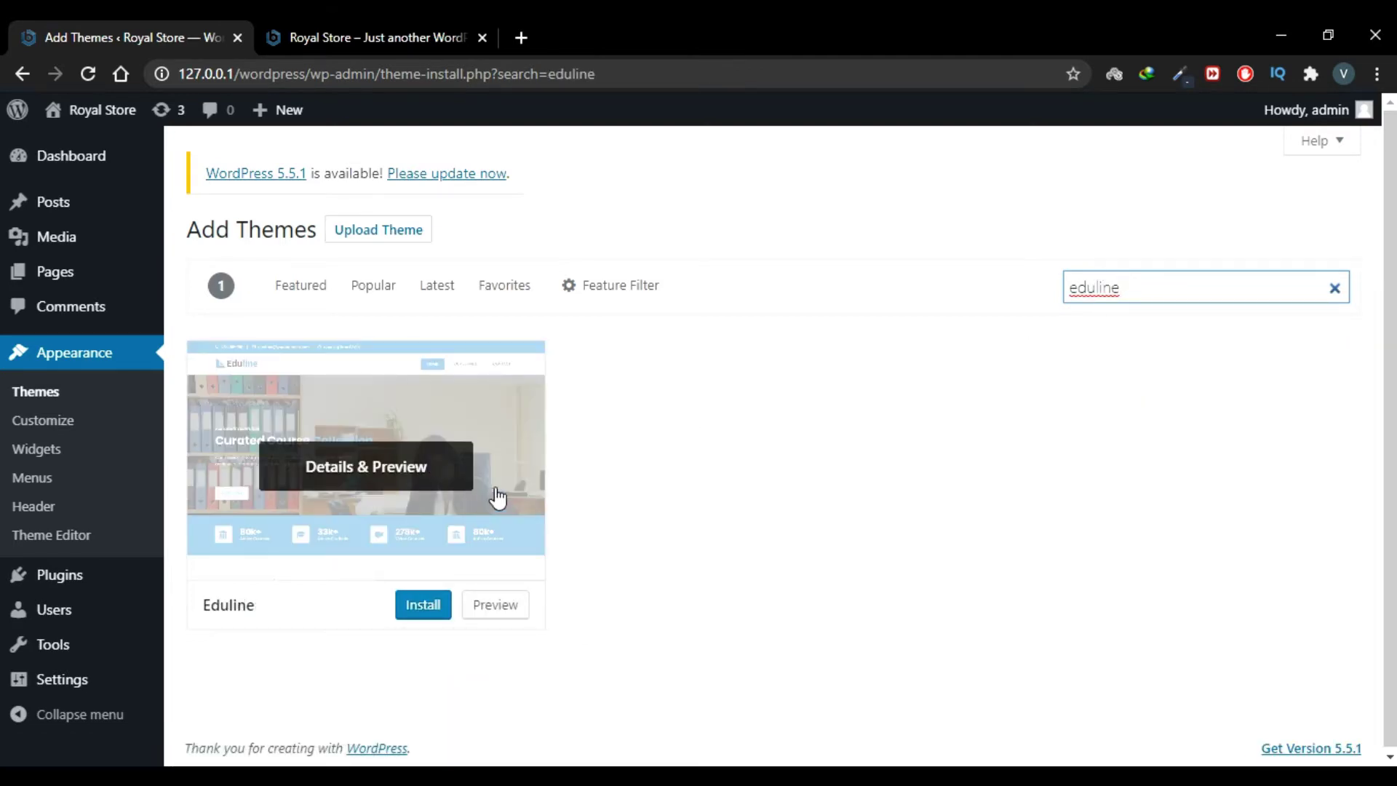
left_click(460, 468)
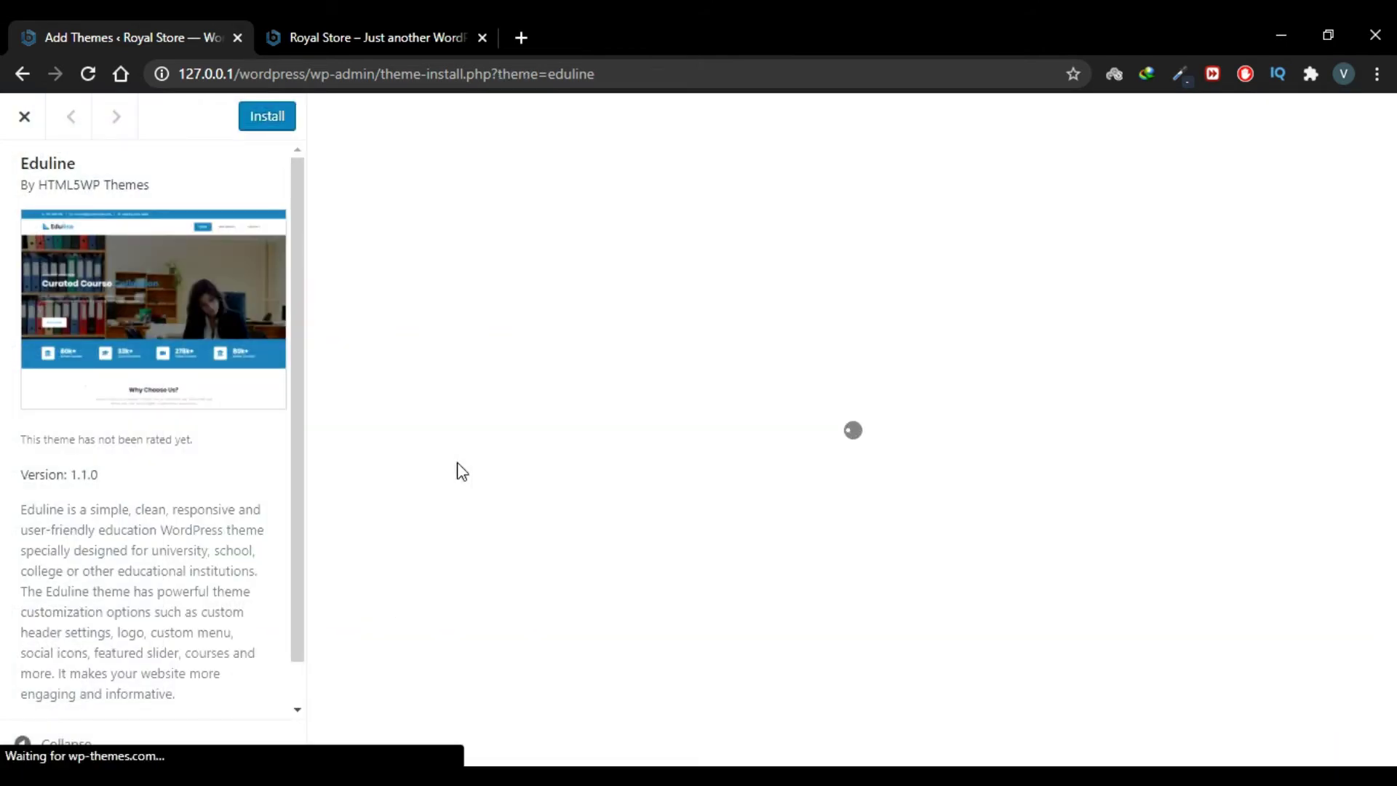
scroll(596, 463, "down", 6)
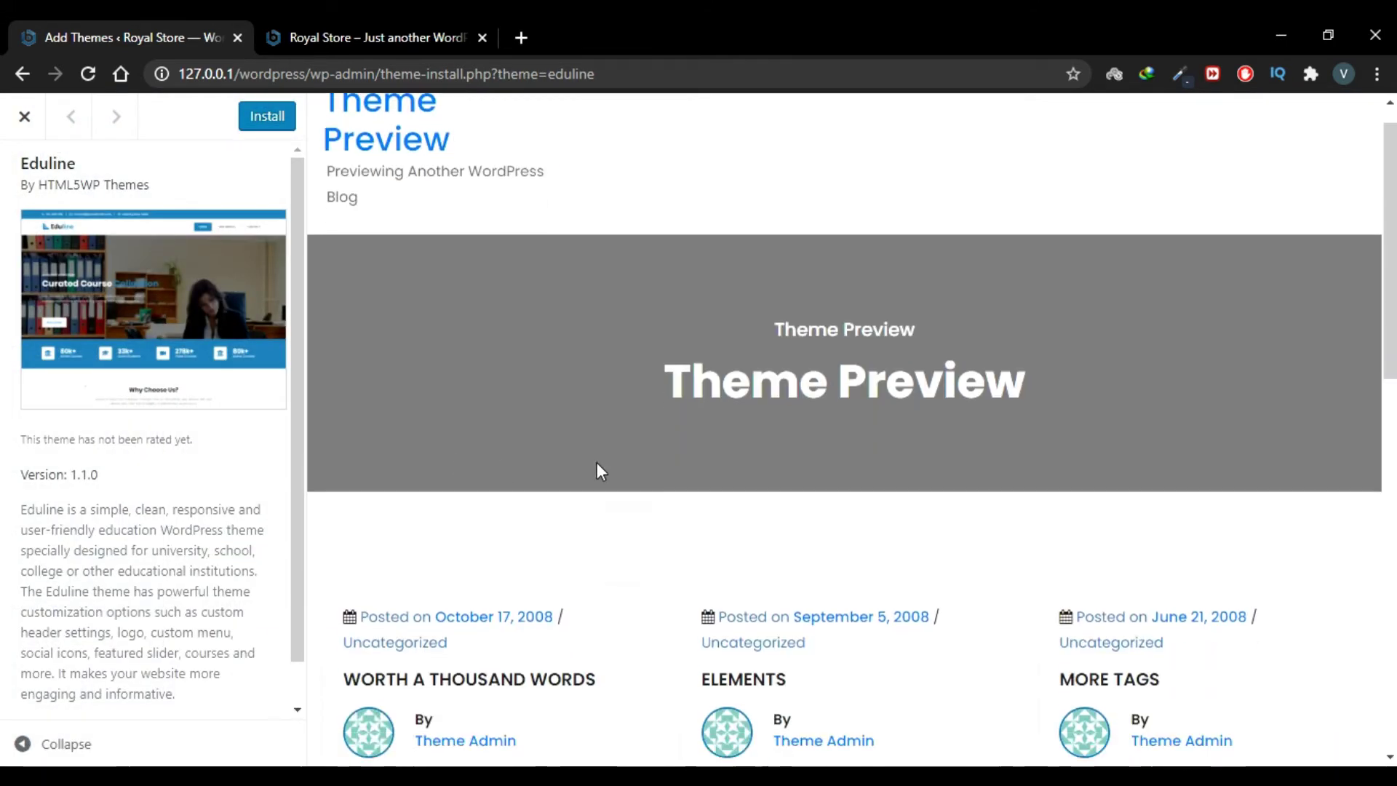
scroll(597, 464, "up", 6)
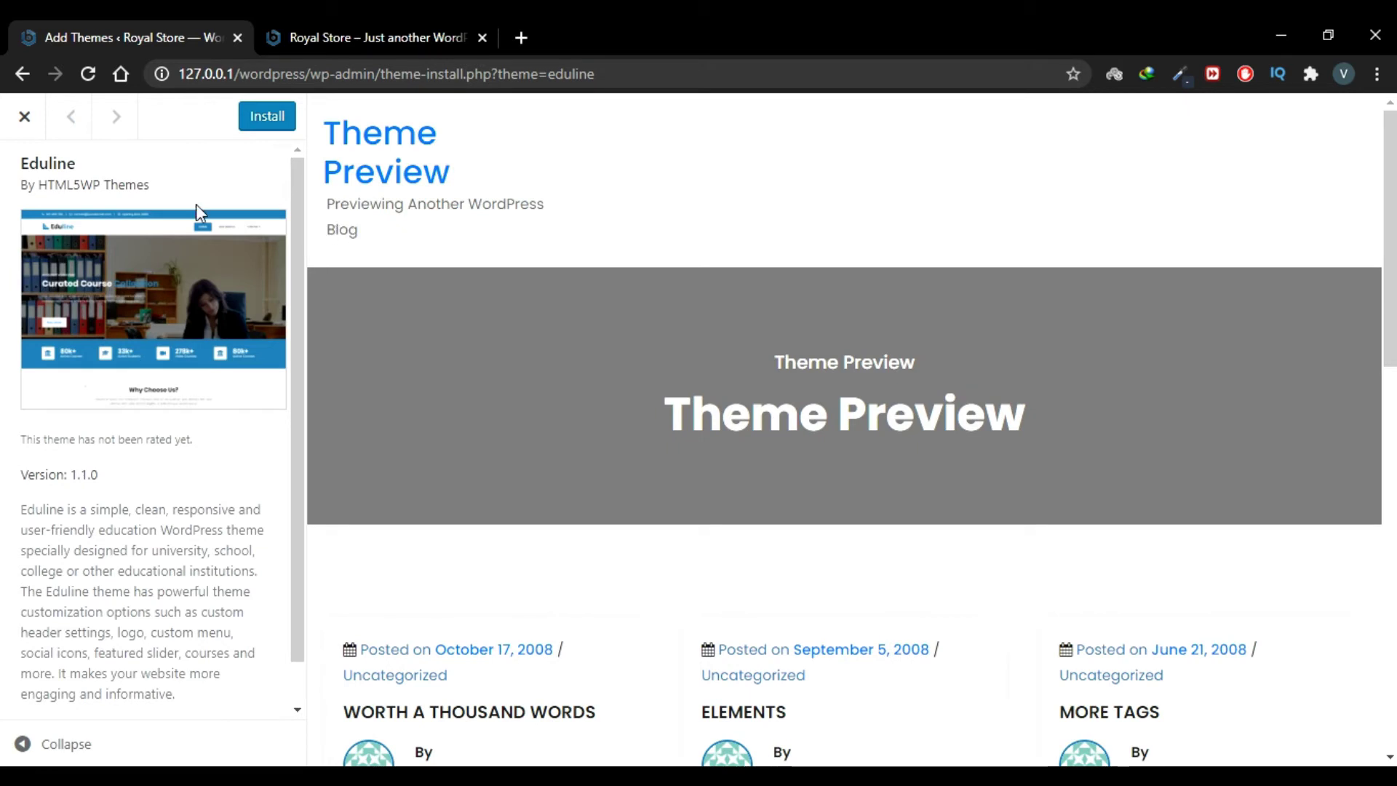
Step: Close the preview, then install and activate Eduline
left_click(24, 116)
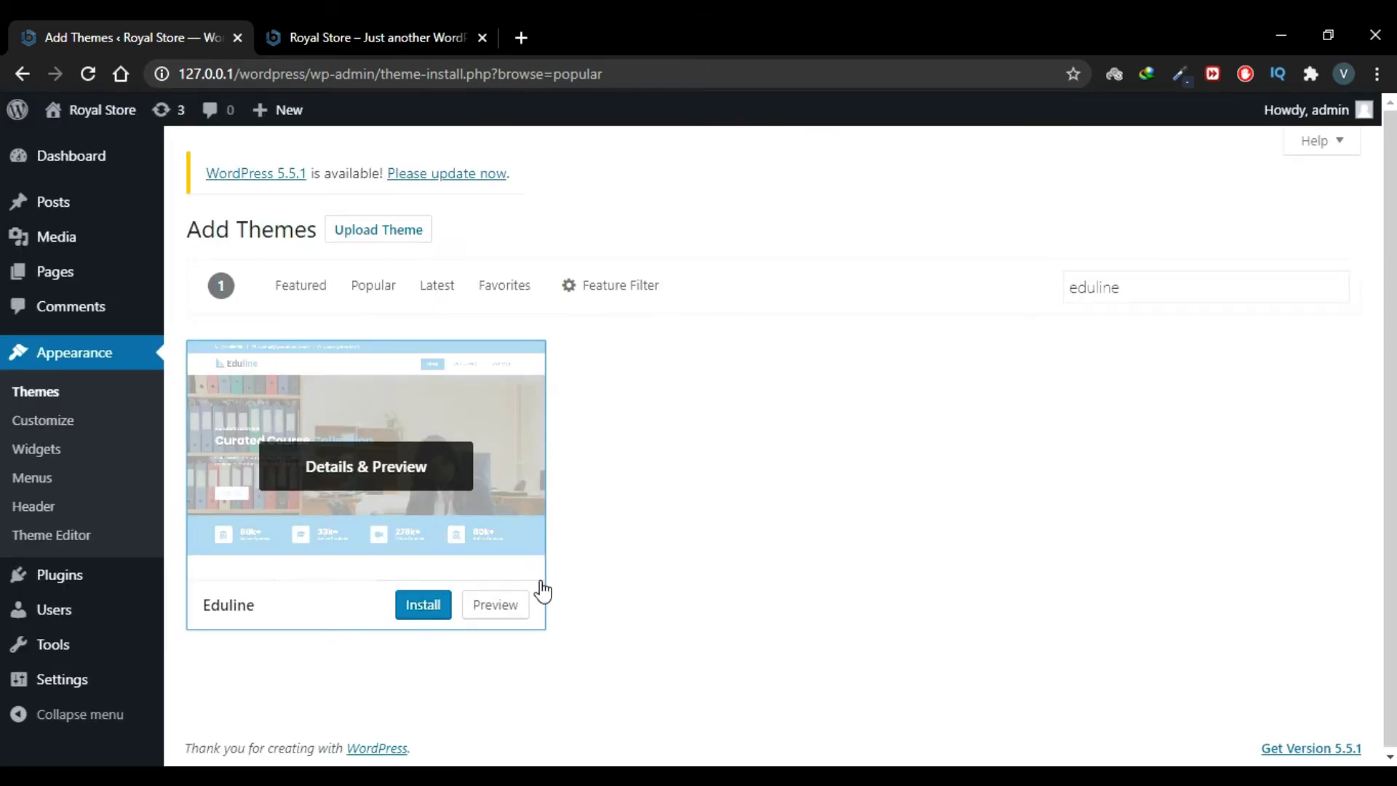
left_click(423, 606)
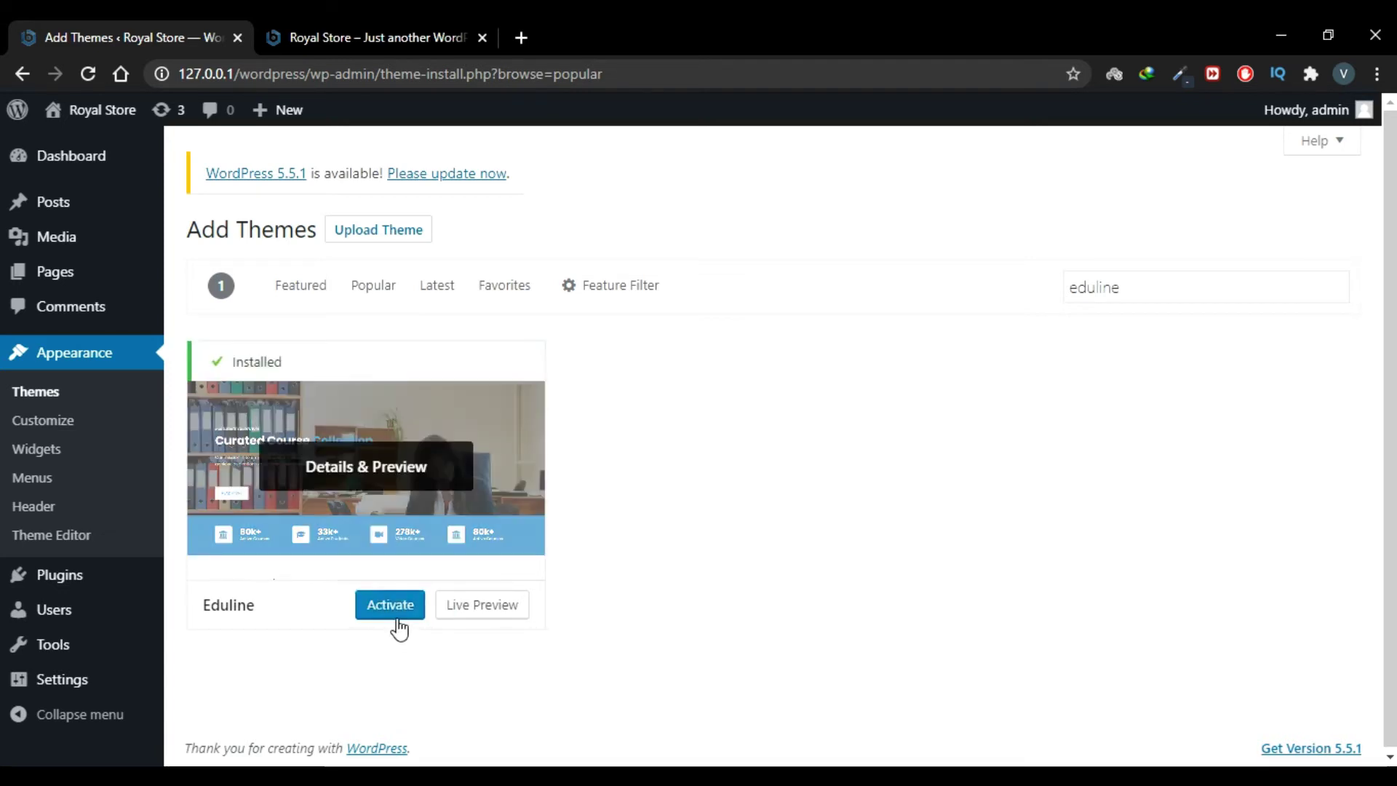
left_click(394, 619)
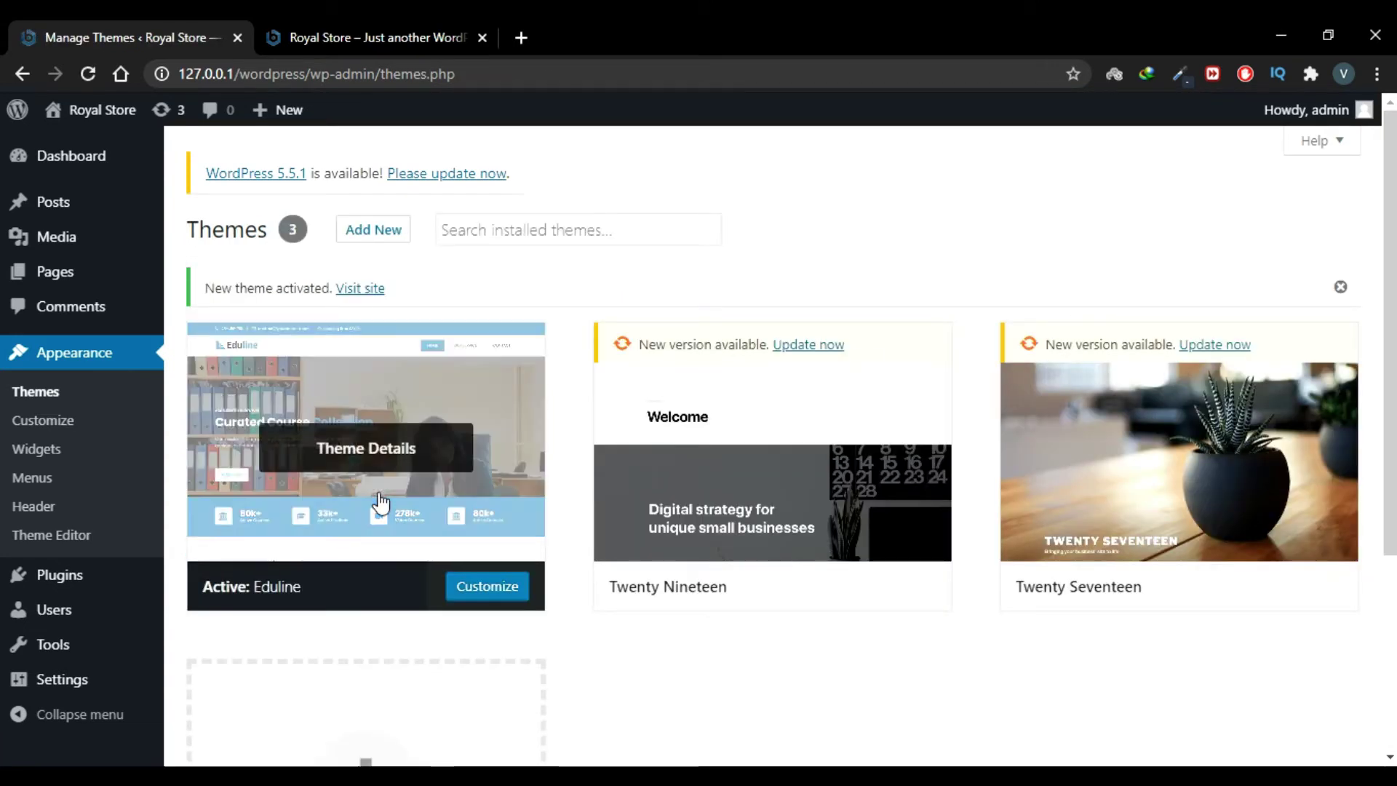
Step: Reload the front page to see Eduline, then open Eduline's Customizer from the Themes page
left_click(331, 29)
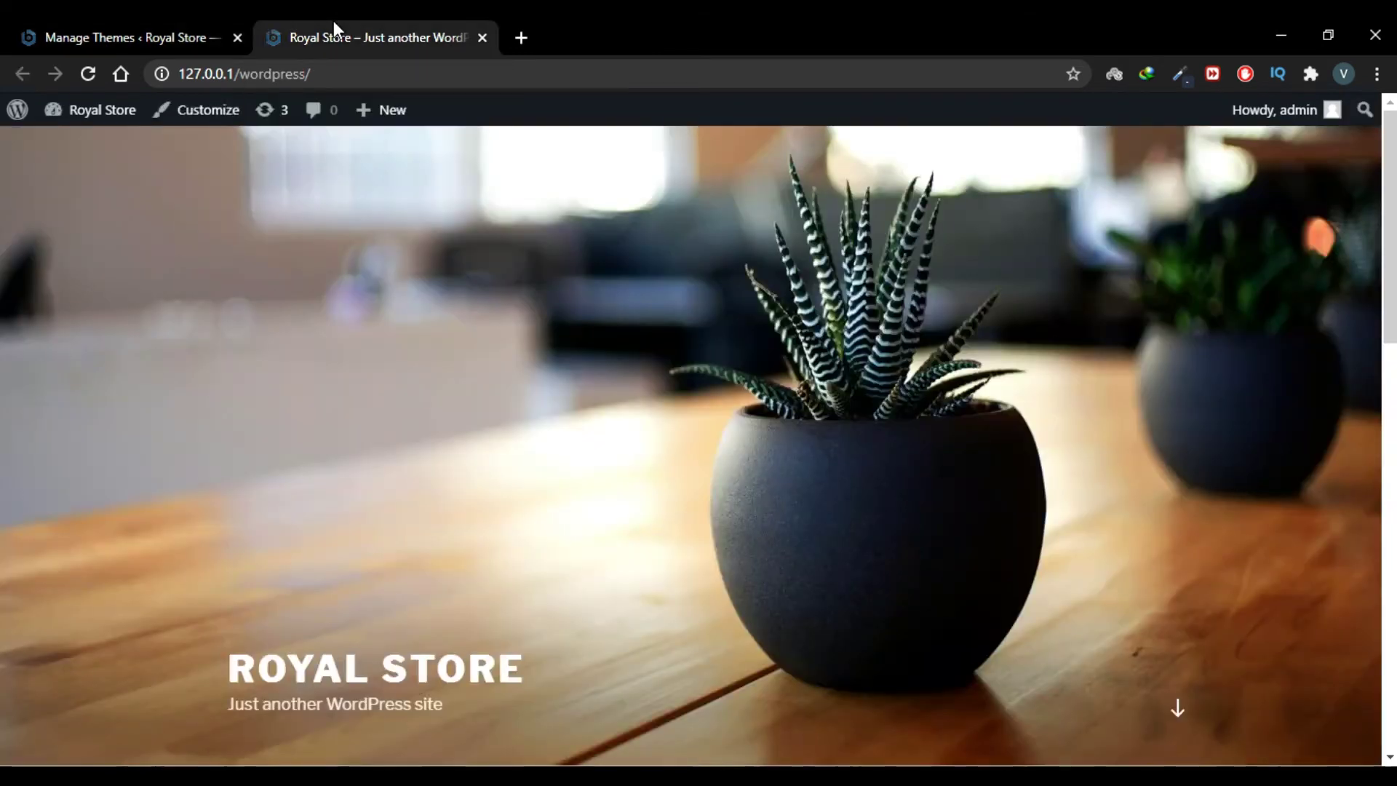
left_click(94, 76)
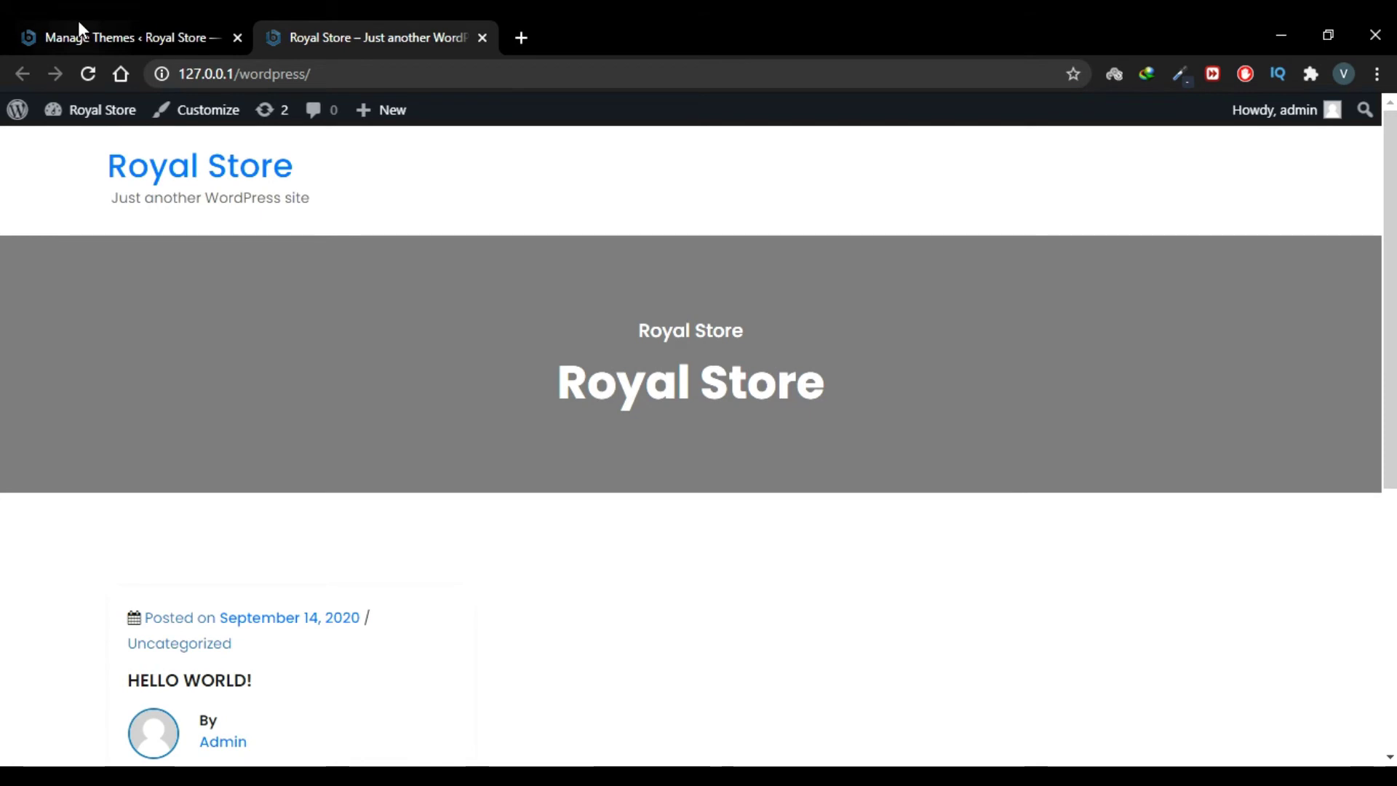
left_click(77, 23)
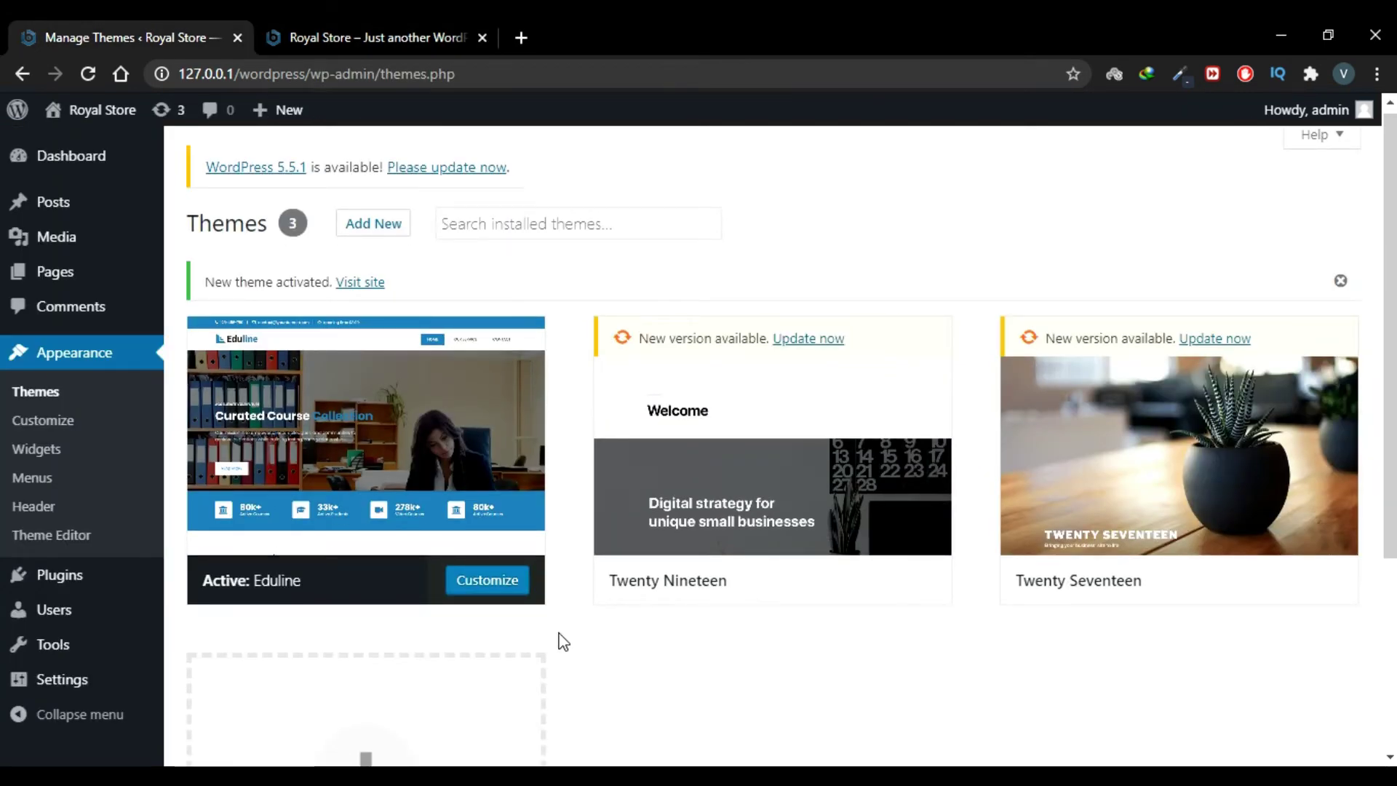
left_click(487, 582)
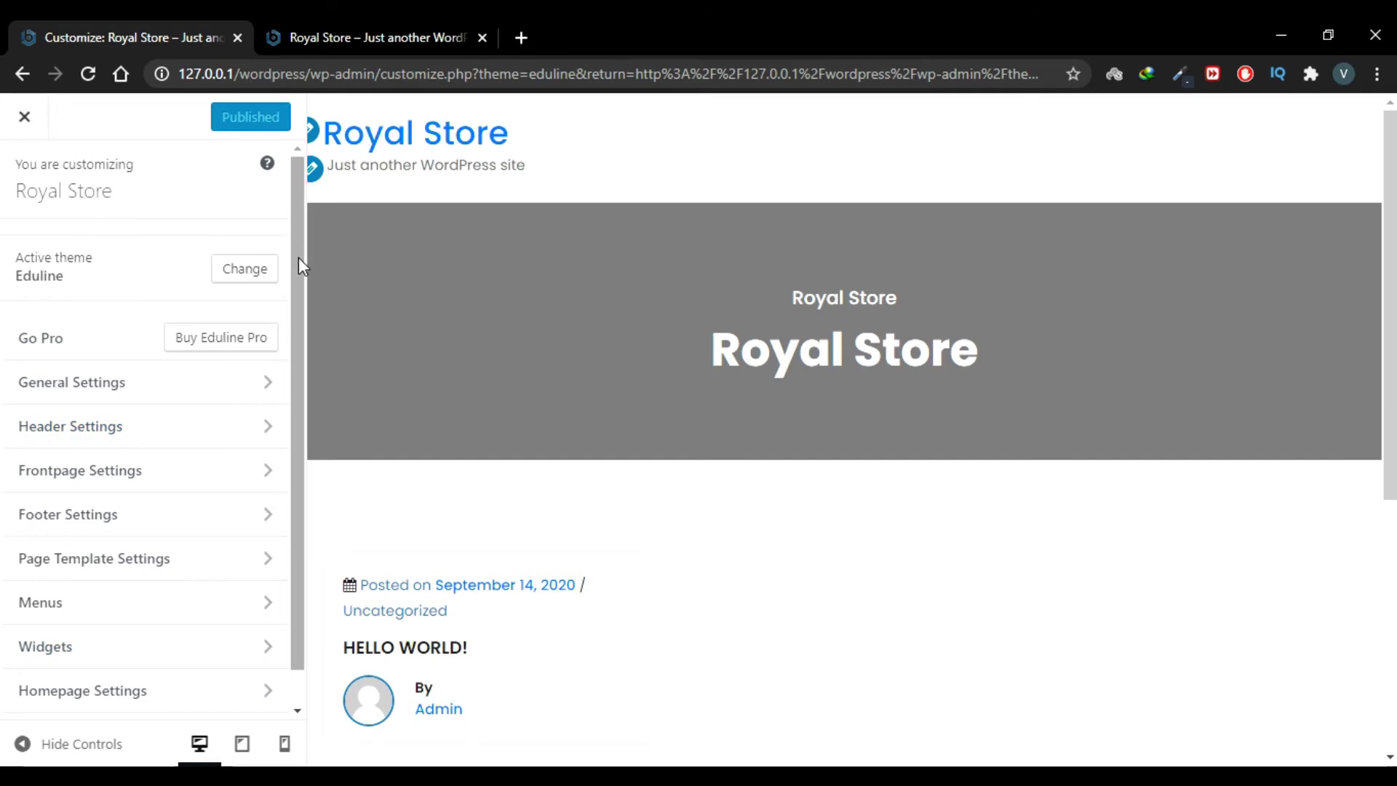
Step: Scroll through the Royal Store Customizer sections and enter General Settings
left_click_drag(299, 256, 296, 338)
left_click_drag(294, 390, 290, 347)
left_click_drag(294, 418, 300, 521)
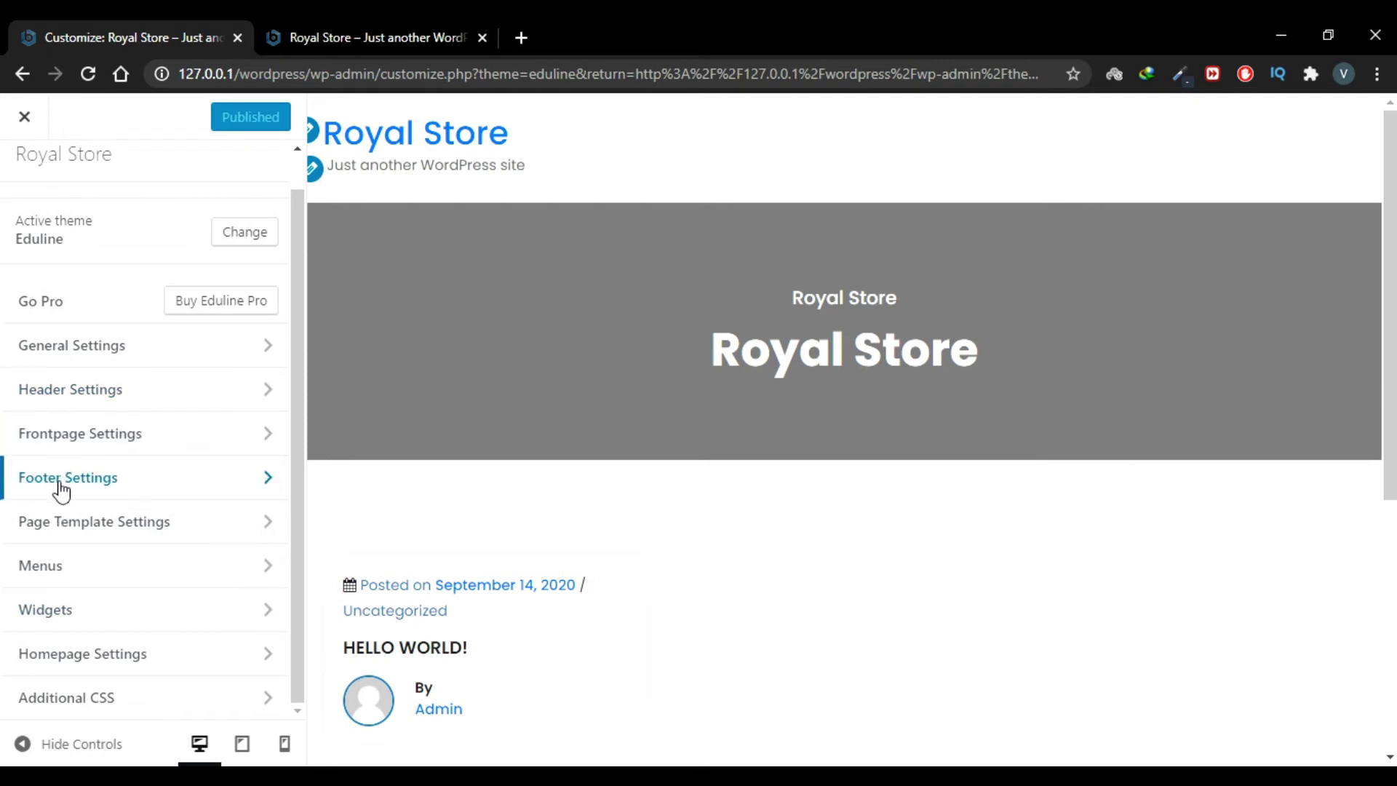
scroll(44, 349, "up", 1)
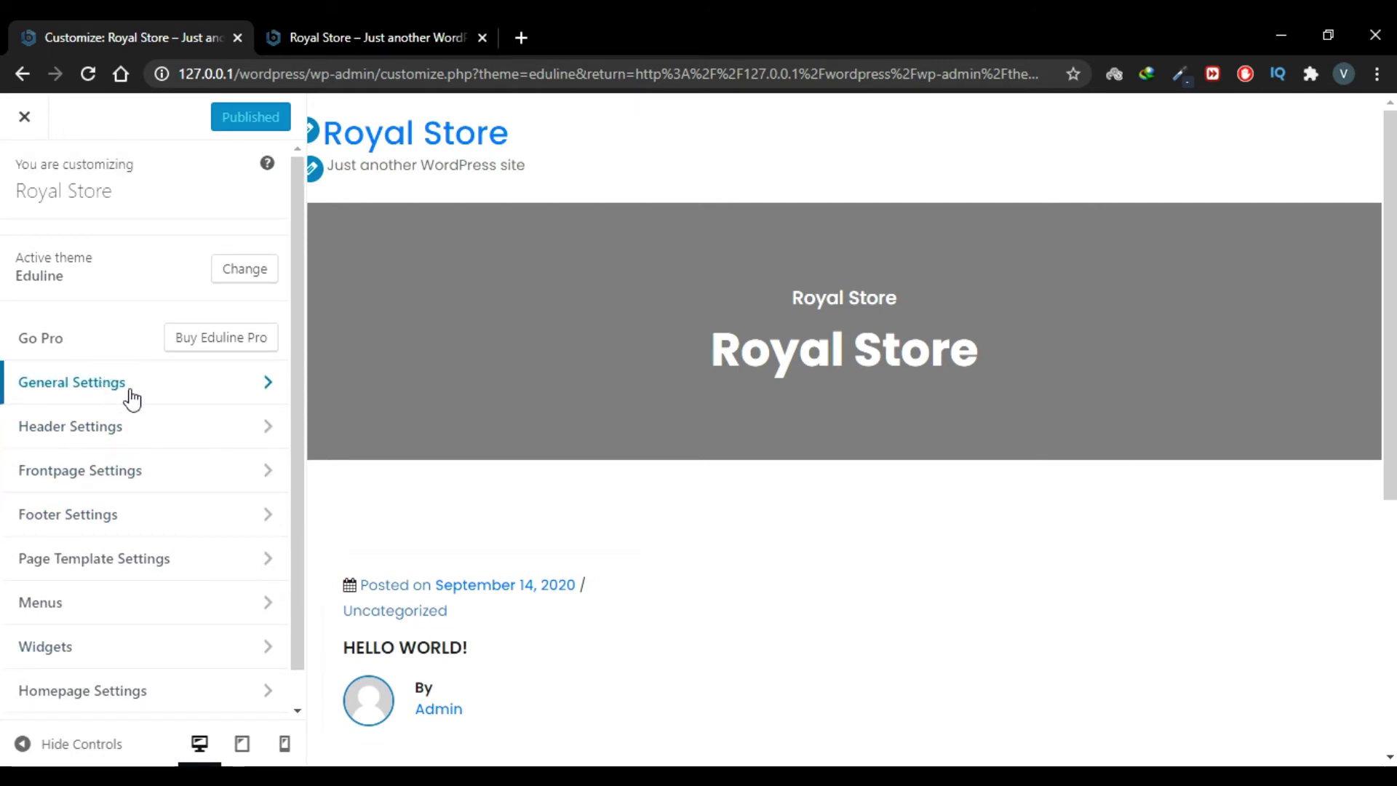
left_click(120, 398)
Step: Open Site Identity and look over the Royal Store site title field
left_click(131, 250)
left_click(93, 356)
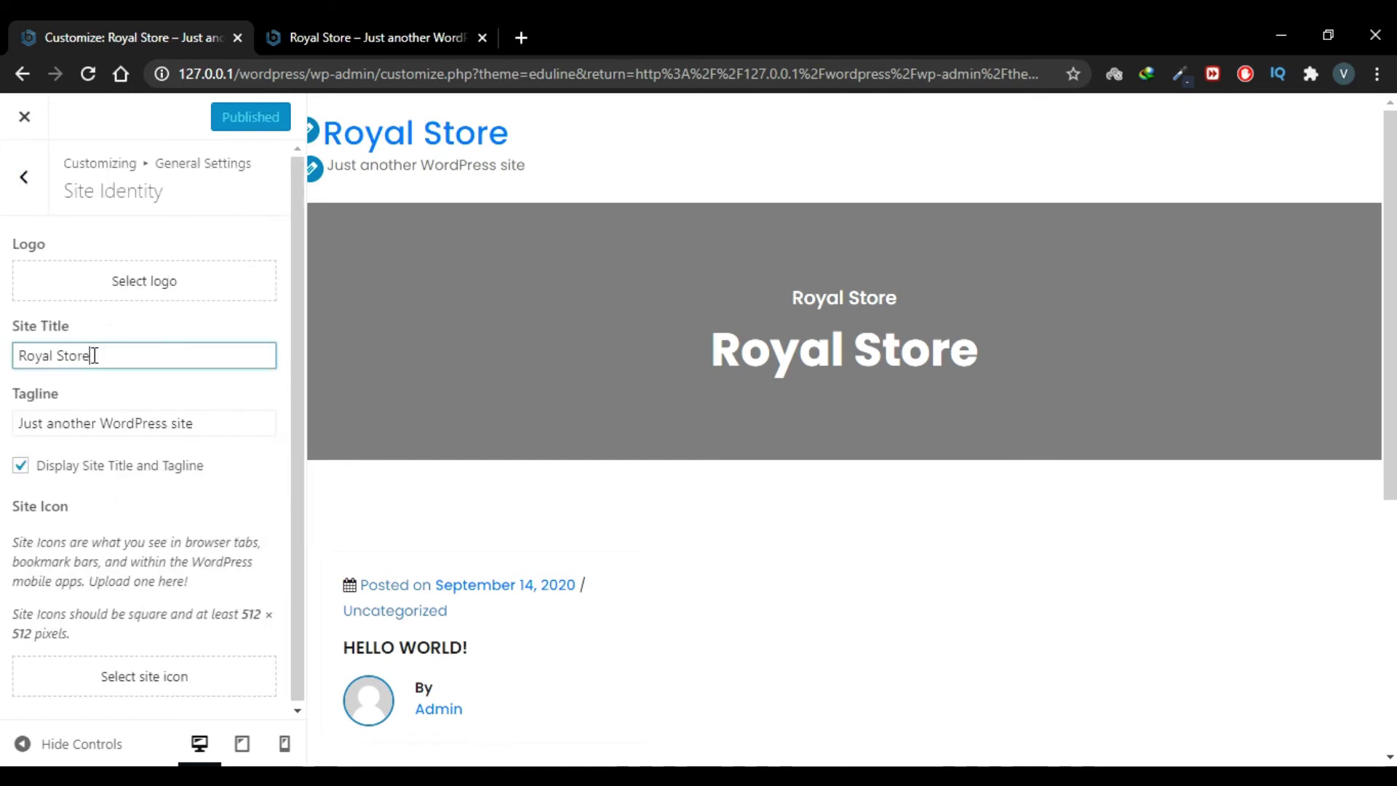
left_click_drag(105, 357, 18, 358)
left_click(97, 362)
Step: Replace the tagline 'Just another WordPress site' with 'We Provide Life !' and check the preview
left_click_drag(203, 423, 16, 424)
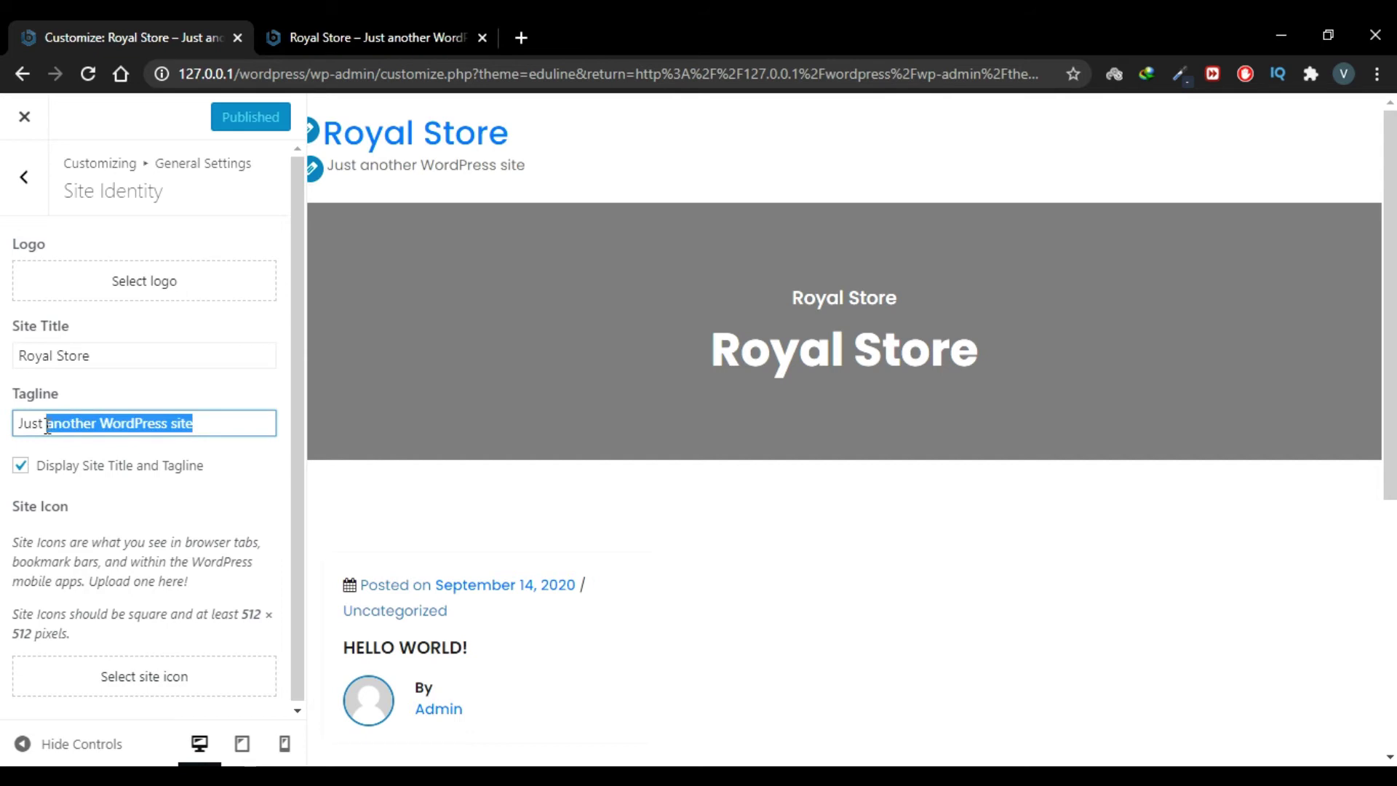
key("BackSpace")
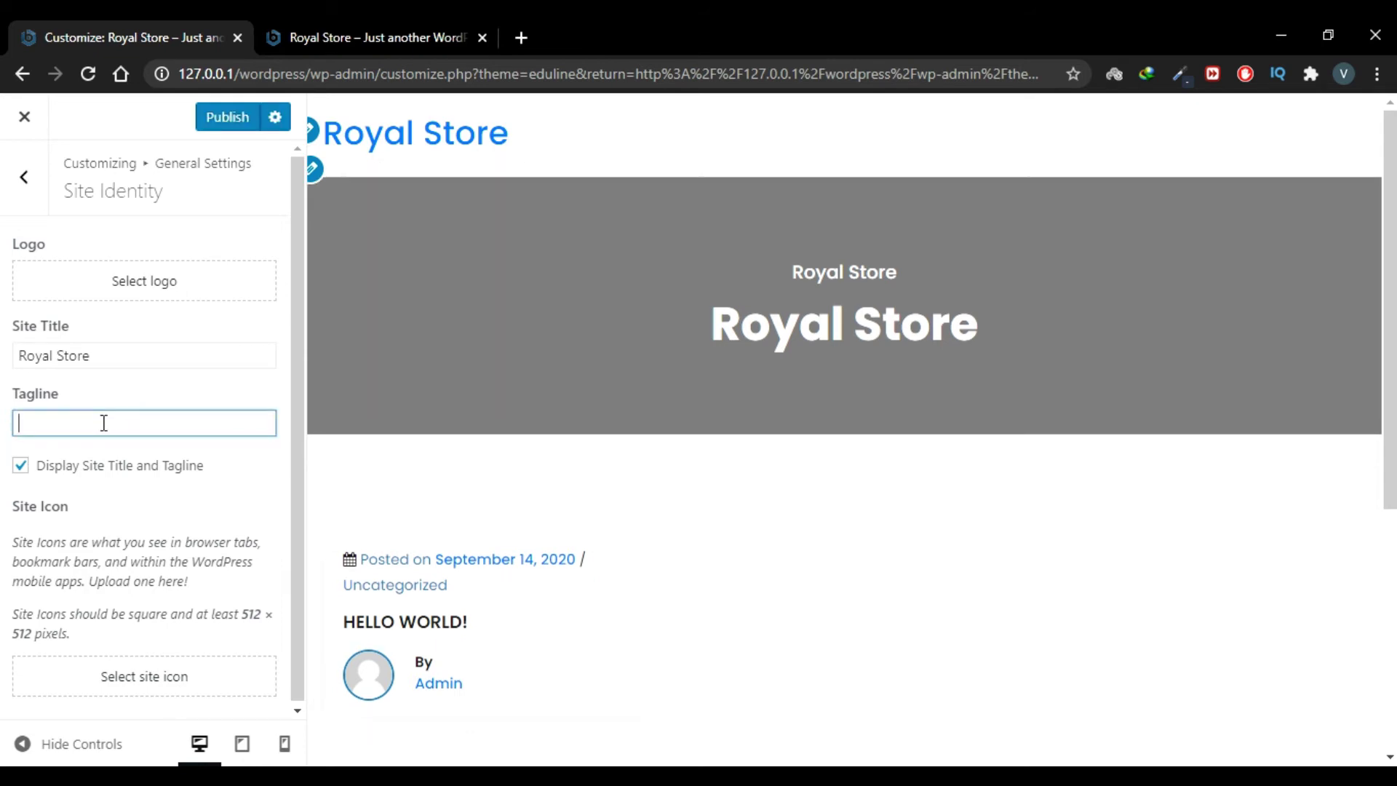
type("We Pro")
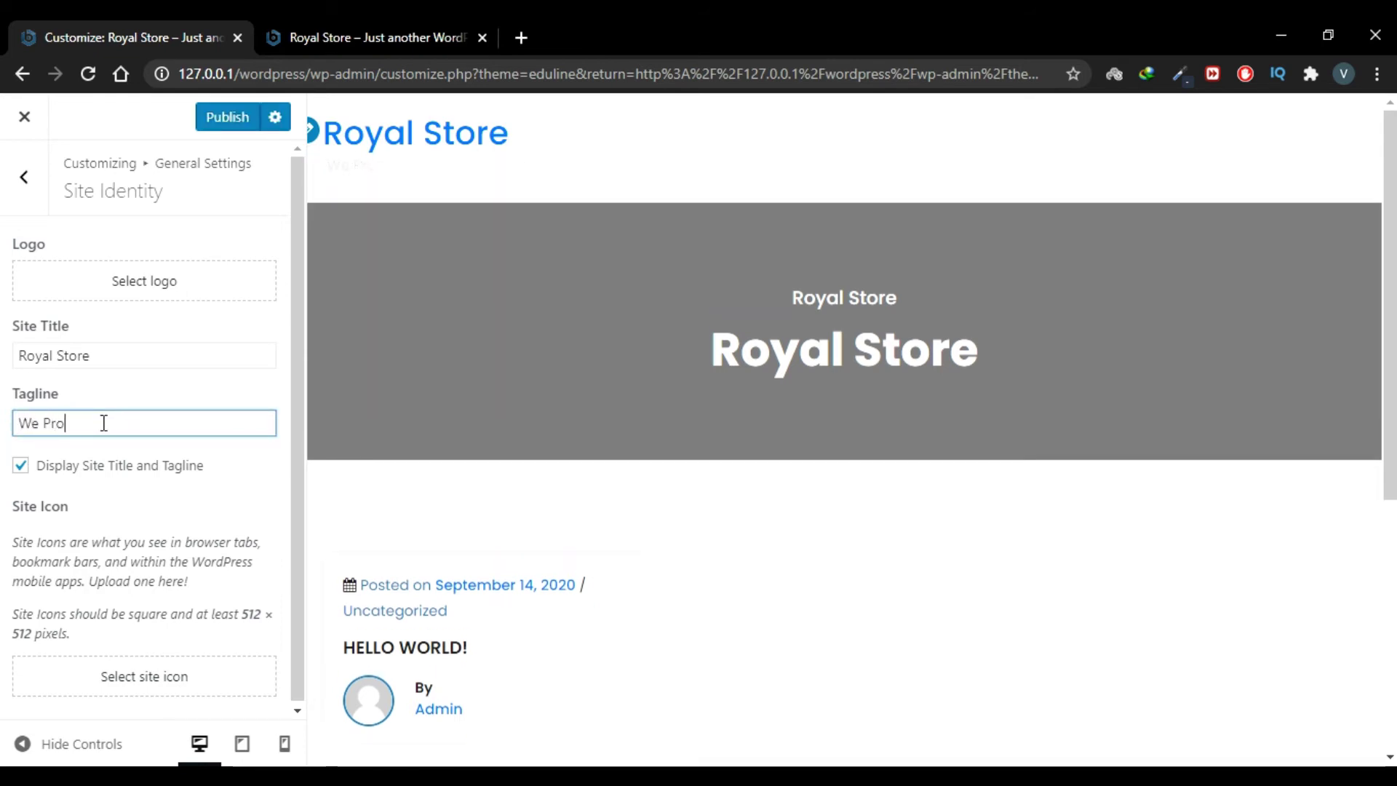
type("vide Life ")
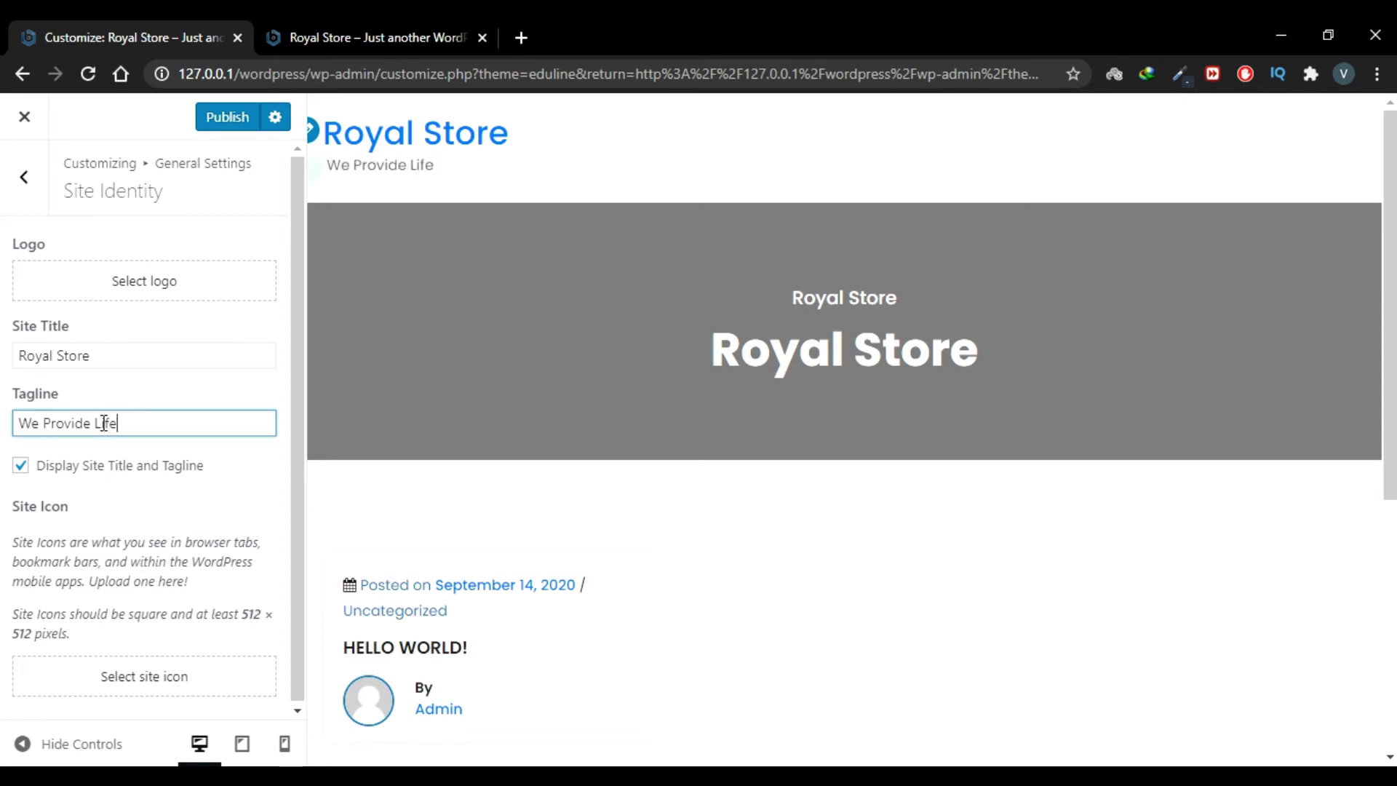
type("!")
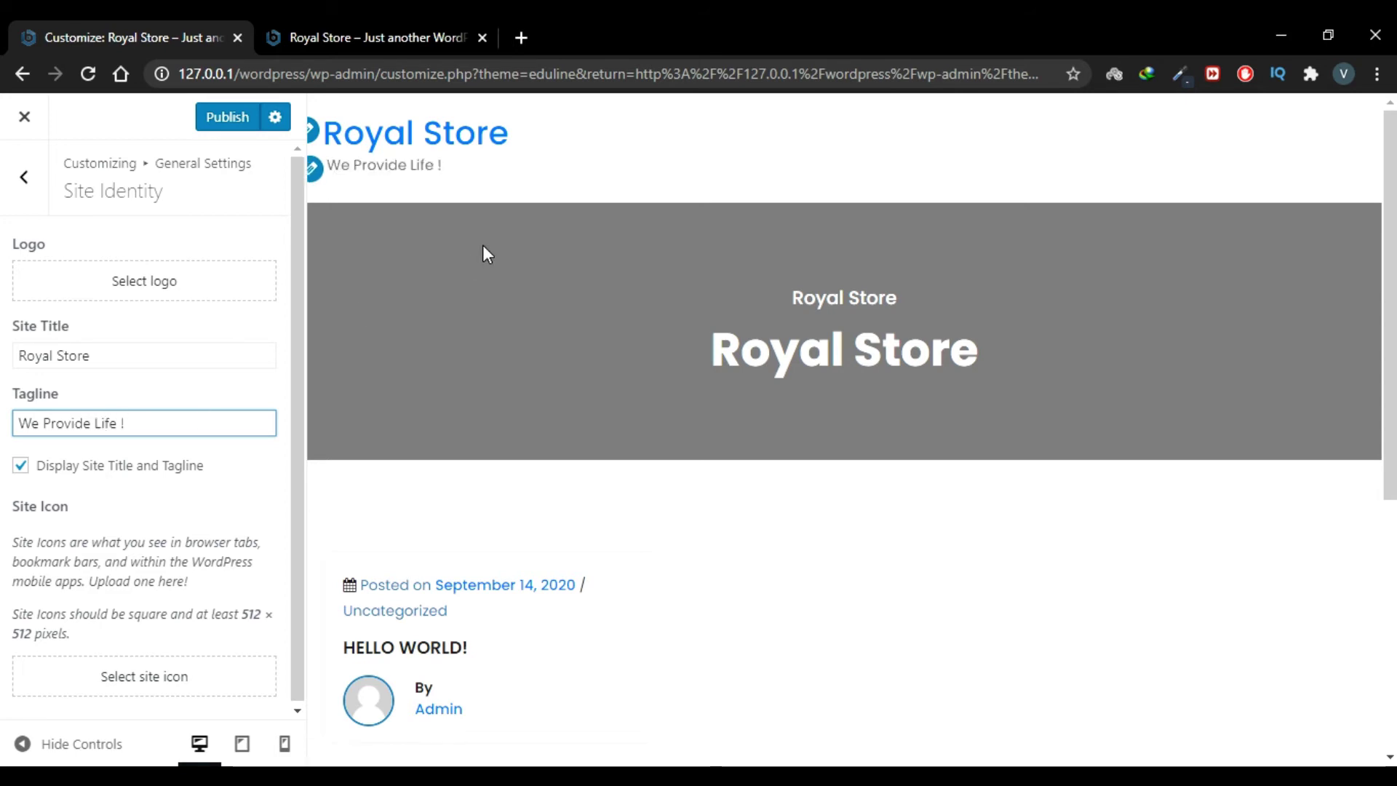
left_click_drag(445, 166, 328, 168)
left_click(191, 493)
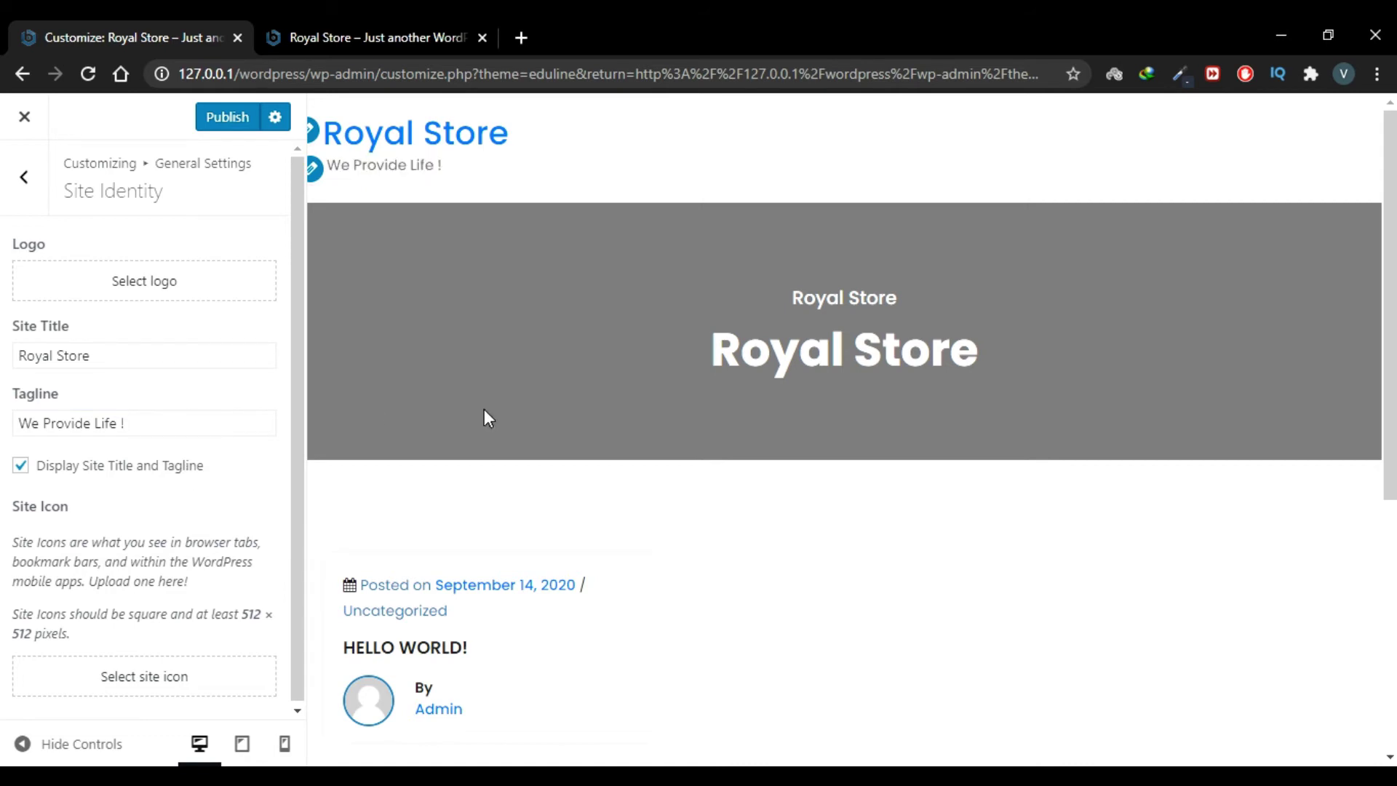
scroll(483, 409, "down", 3)
scroll(483, 409, "up", 3)
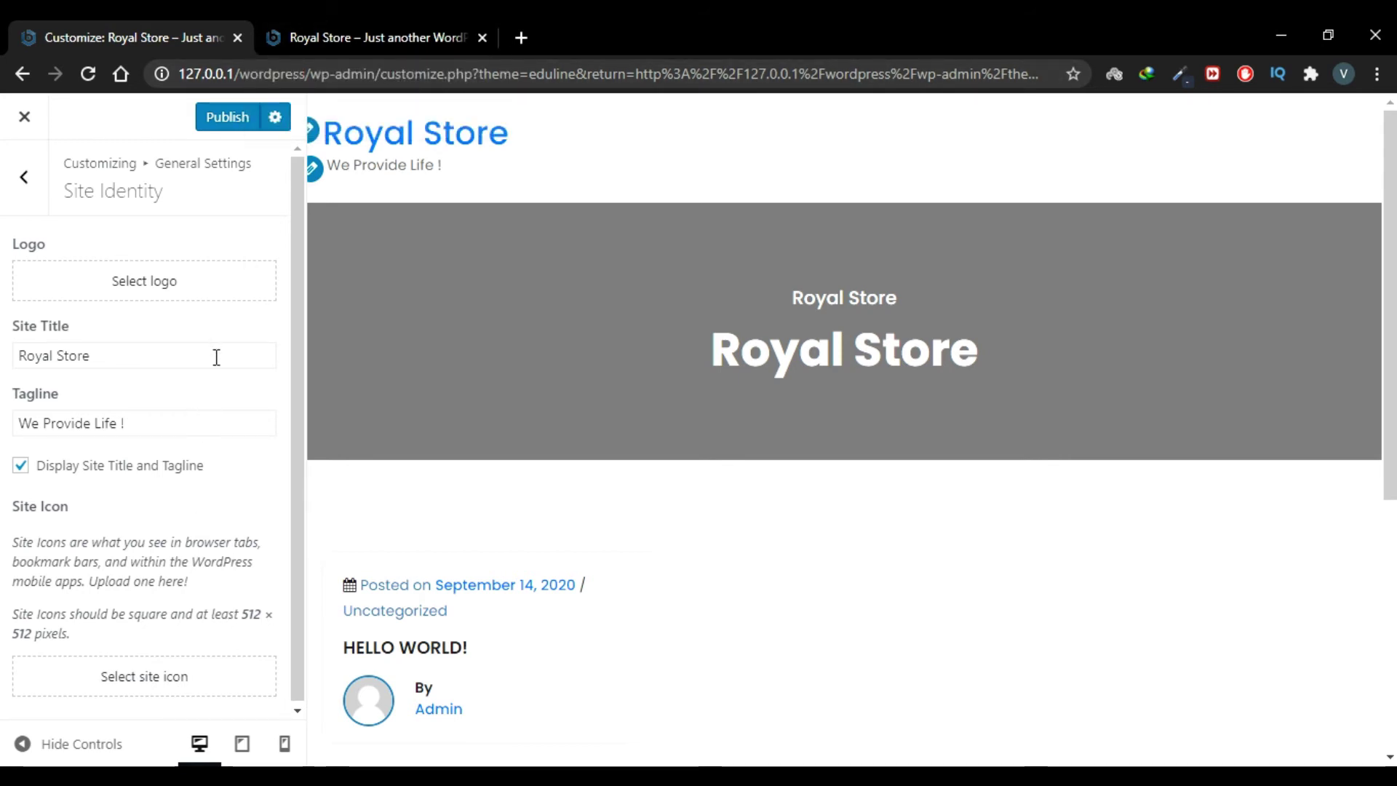
Step: Upload favicon.ico and set it as the site icon without cropping
left_click(146, 681)
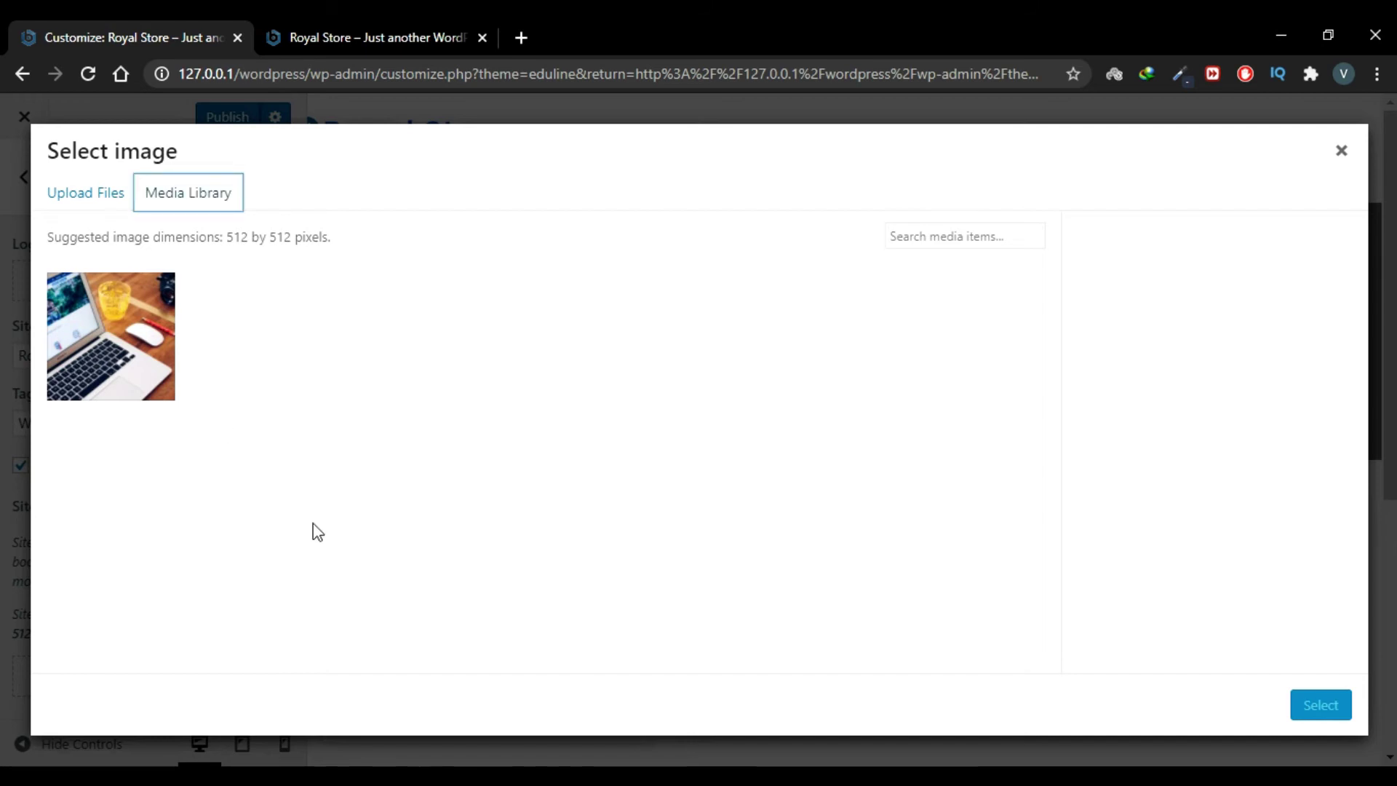
left_click(86, 193)
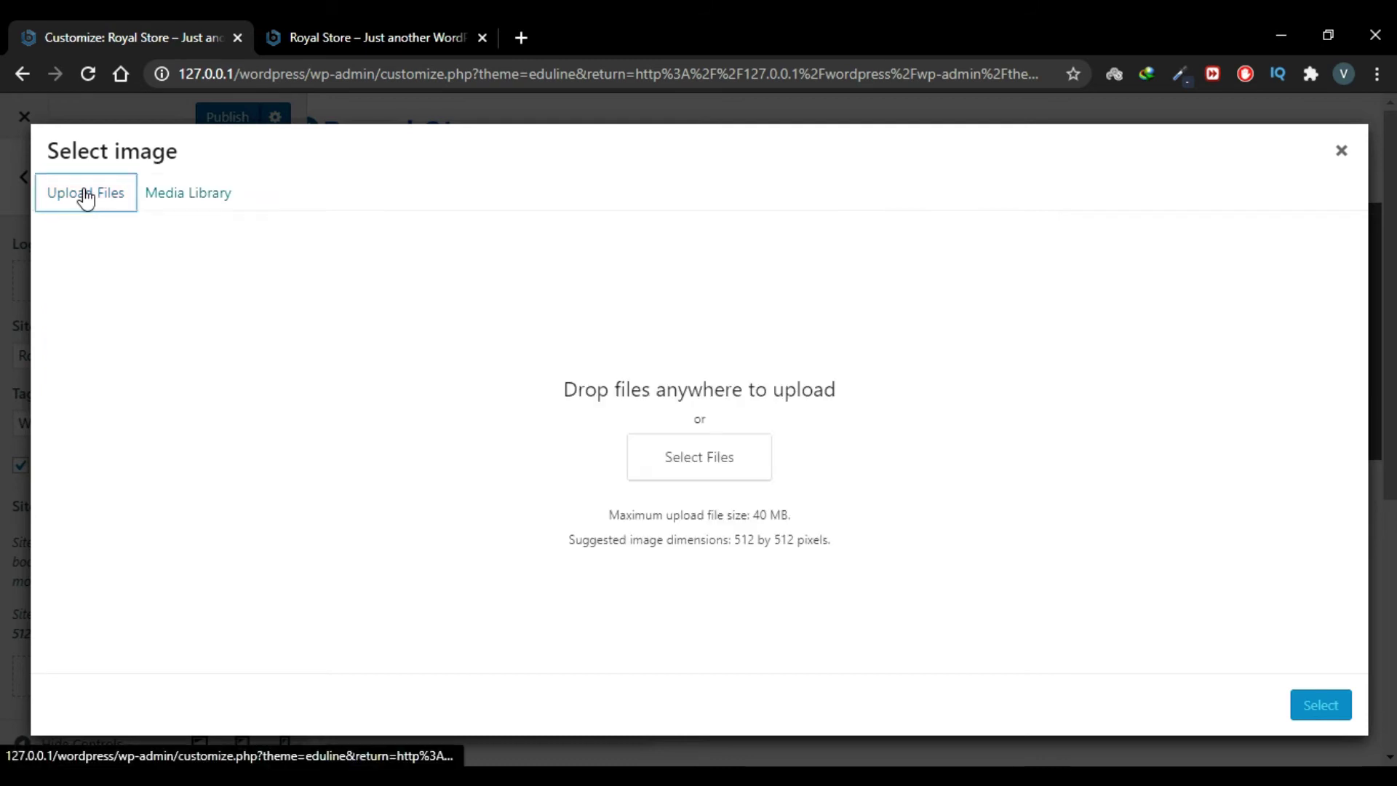
left_click(712, 475)
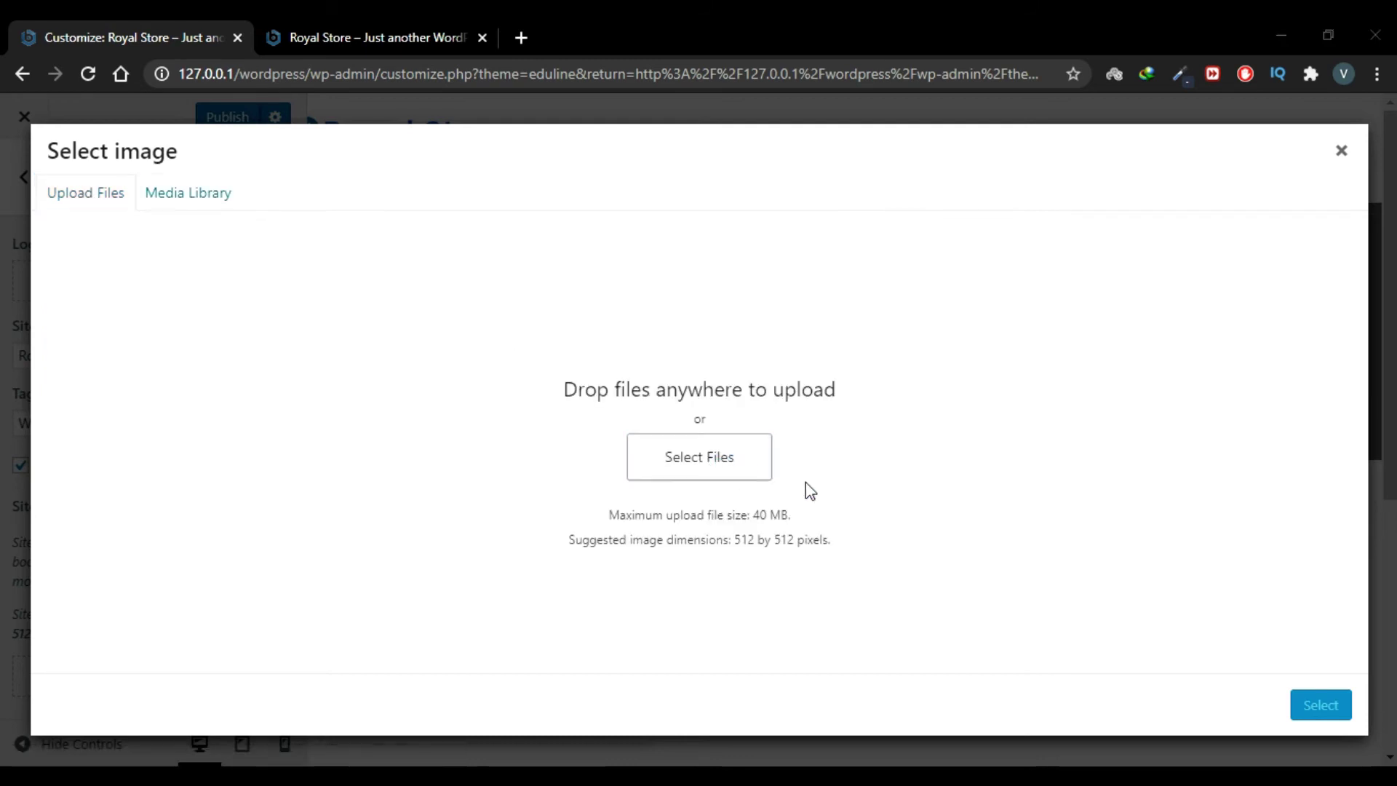
double_click(1199, 430)
left_click(1314, 706)
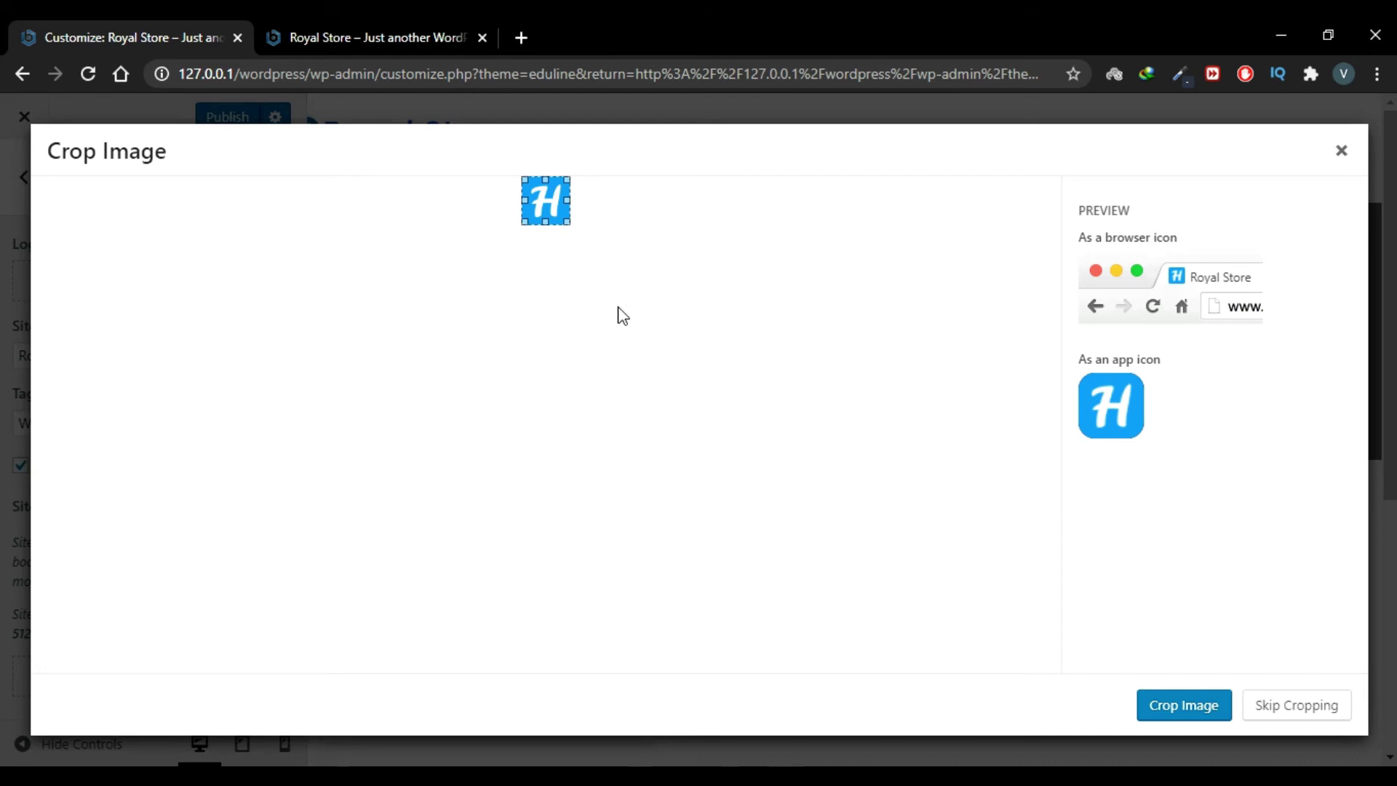
left_click(1299, 705)
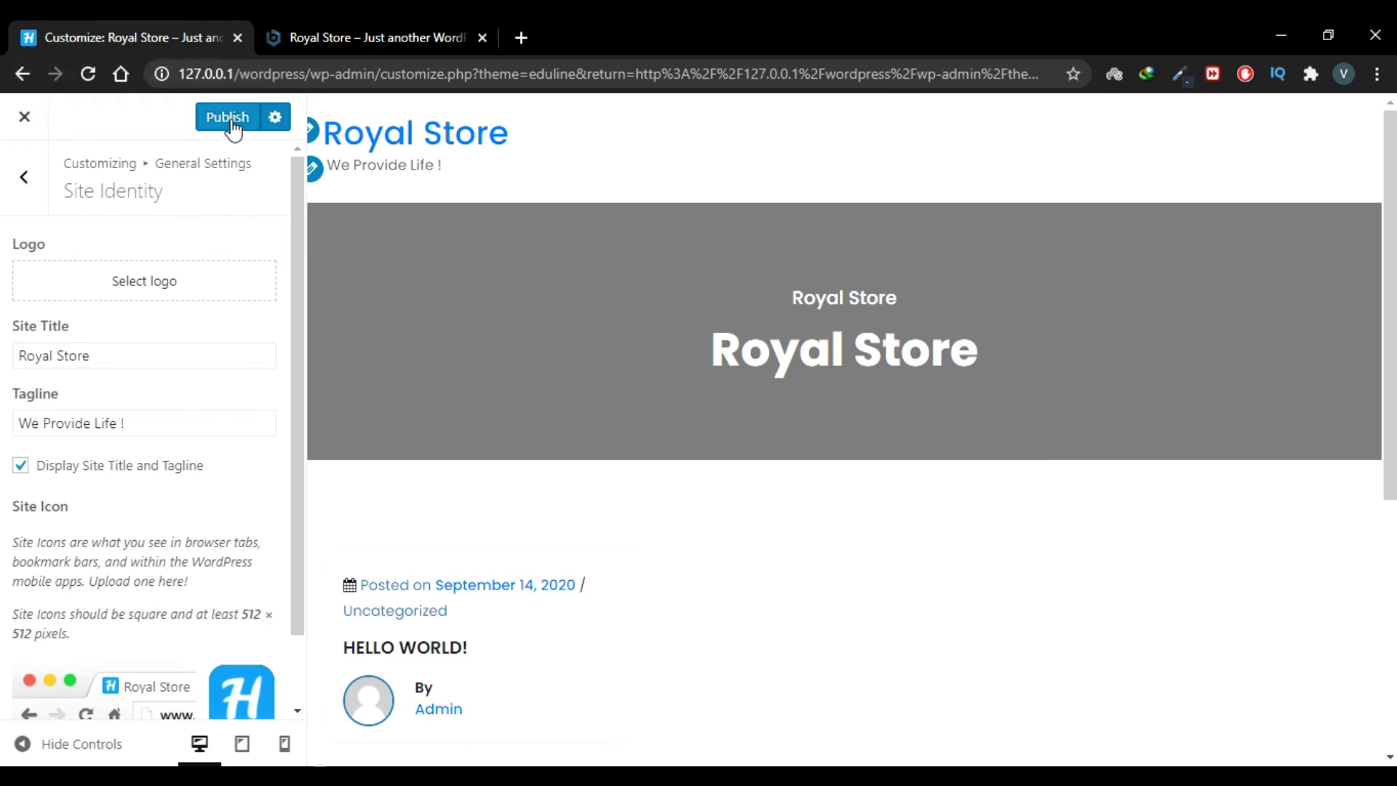
Step: Publish the tagline and icon changes, reloading the live site to confirm 'We Provide Life !'
left_click(343, 25)
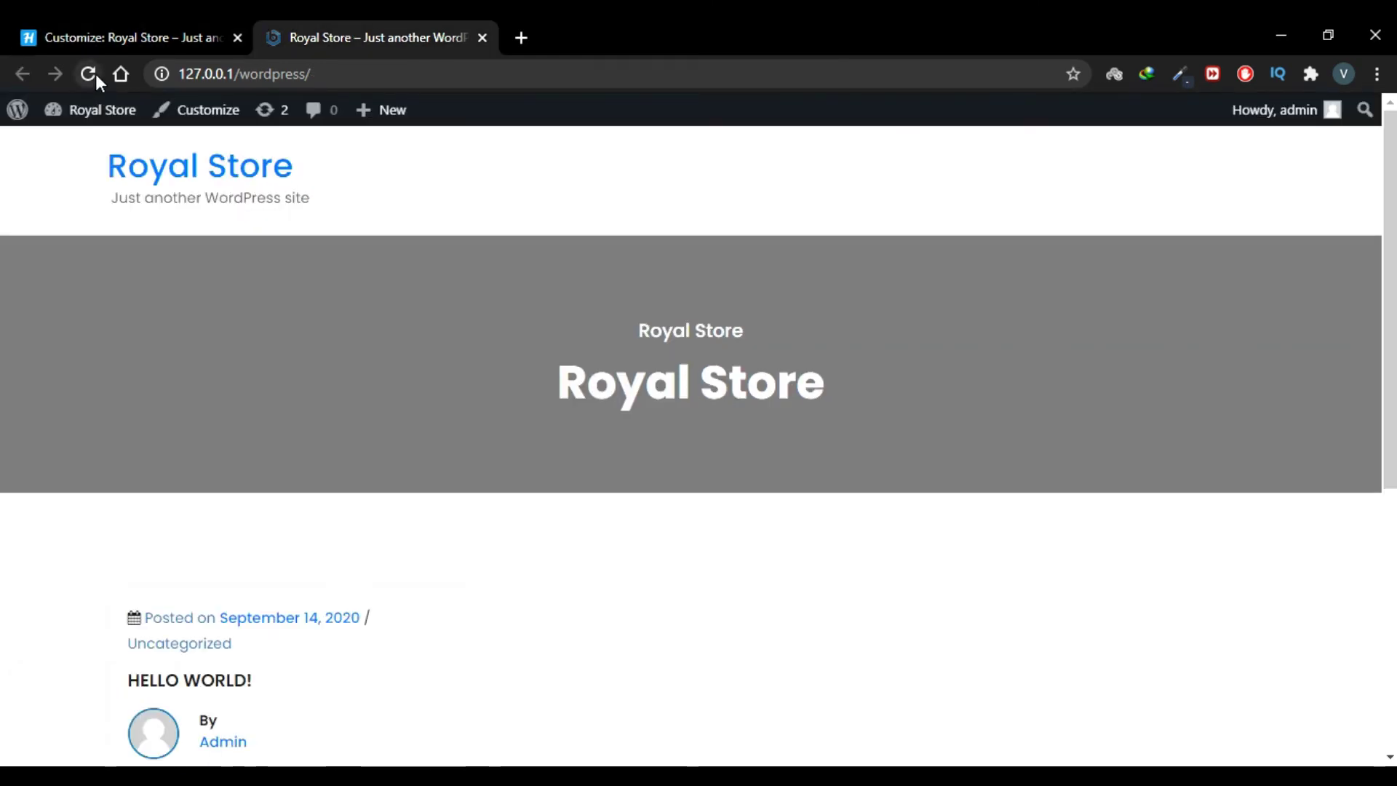
left_click(96, 74)
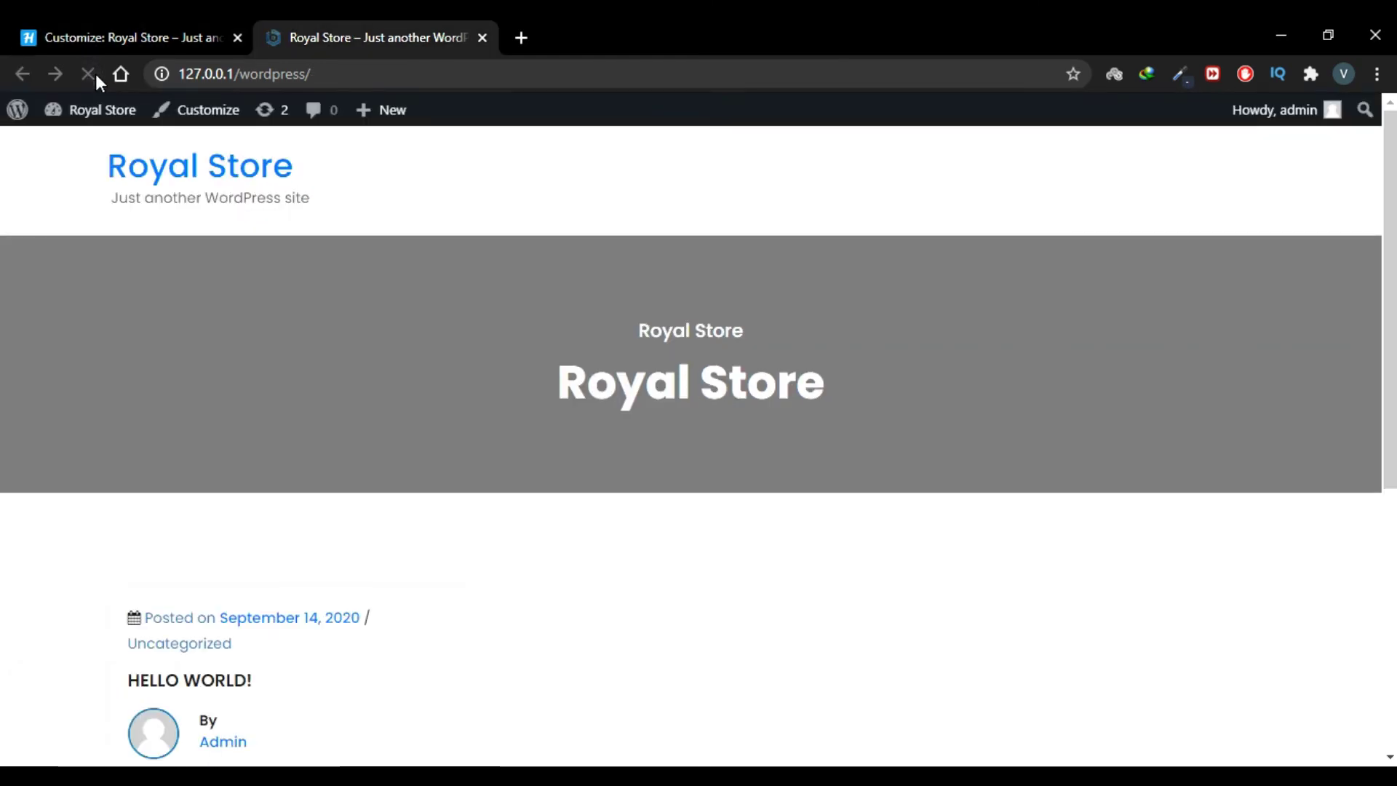
left_click(226, 38)
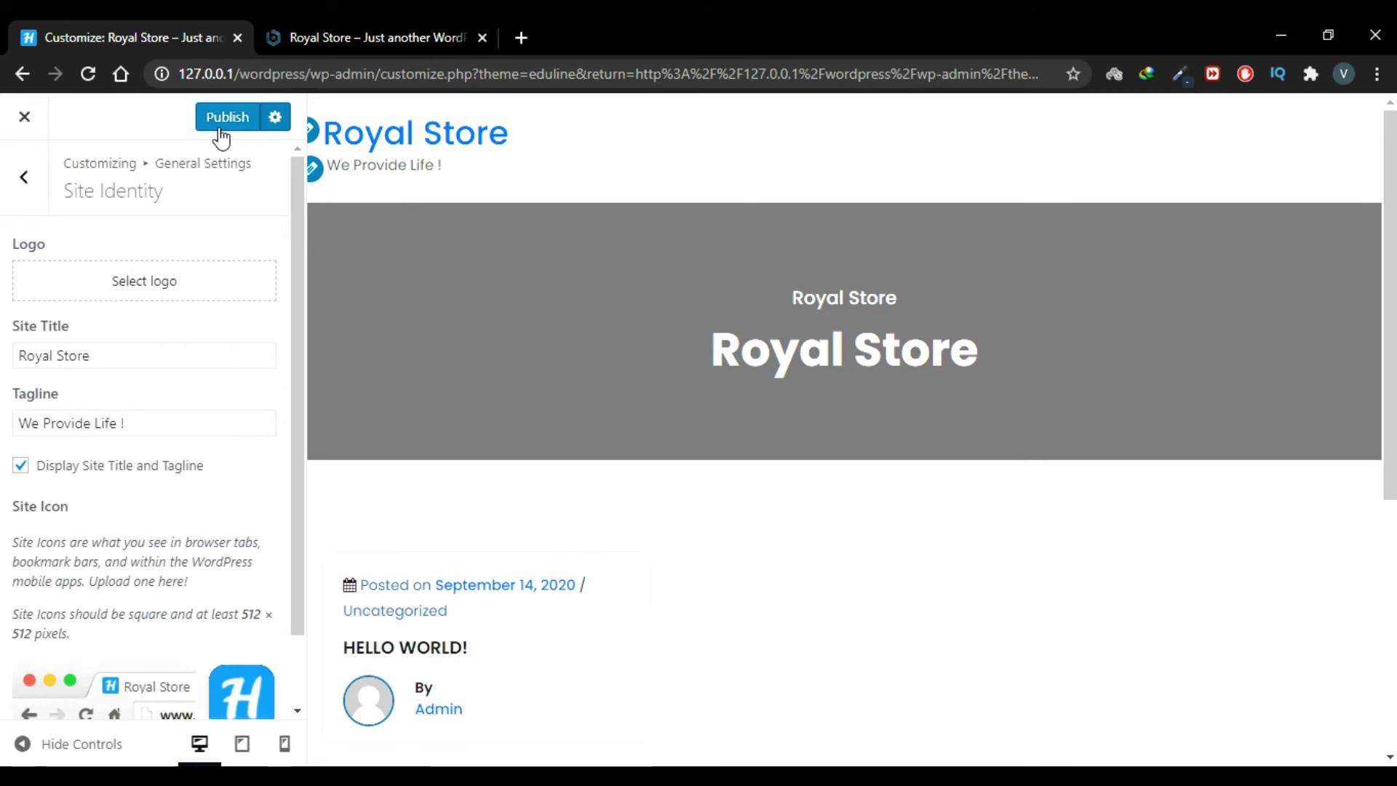
left_click(227, 117)
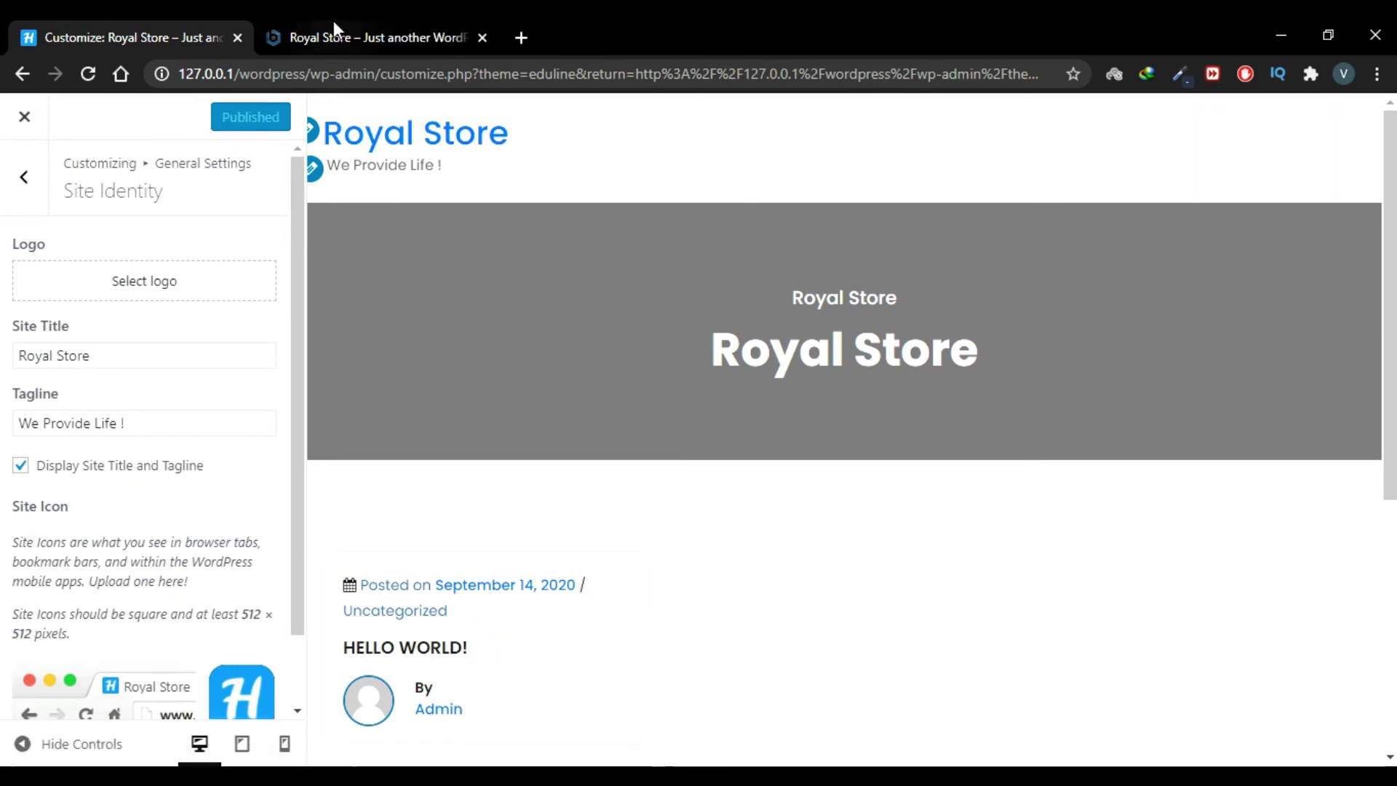
left_click(333, 22)
left_click(94, 73)
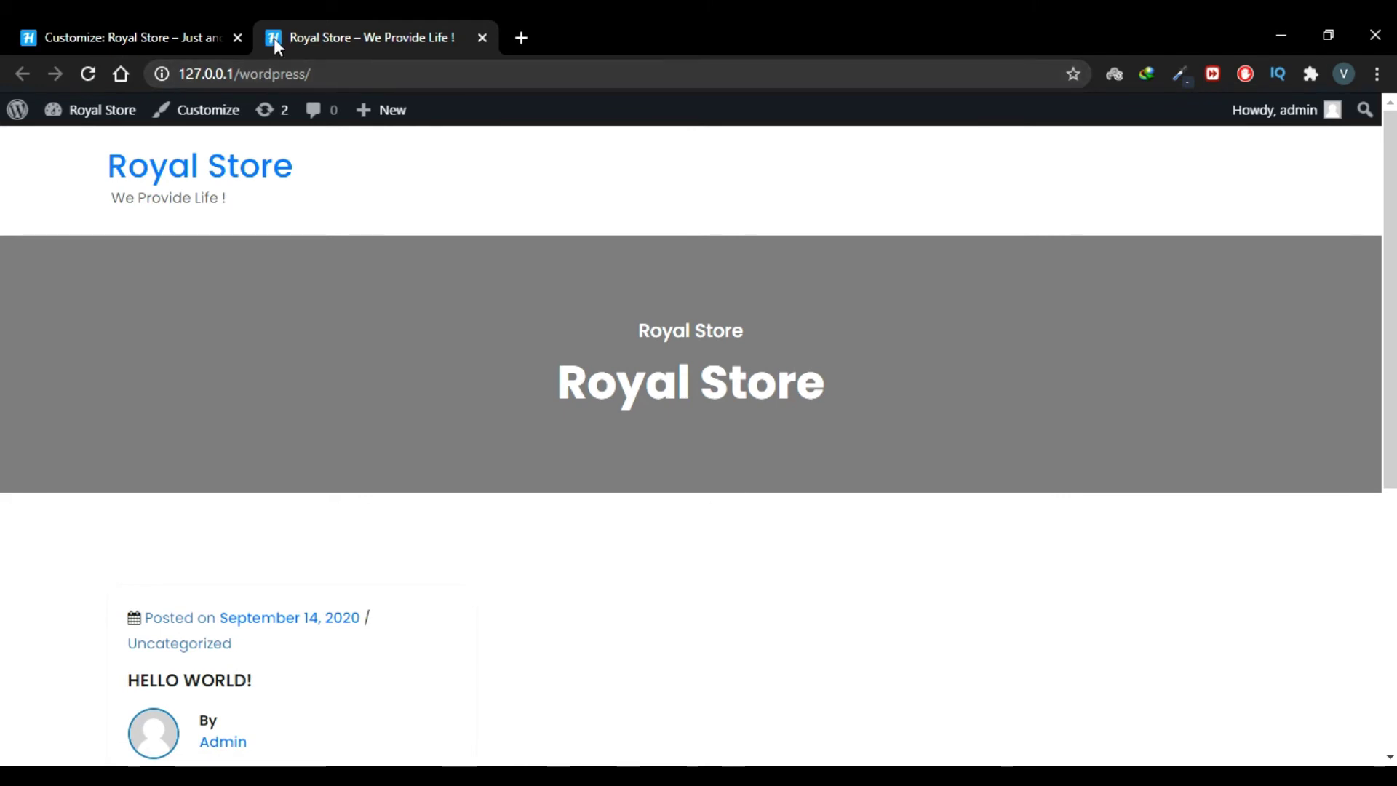
left_click(131, 25)
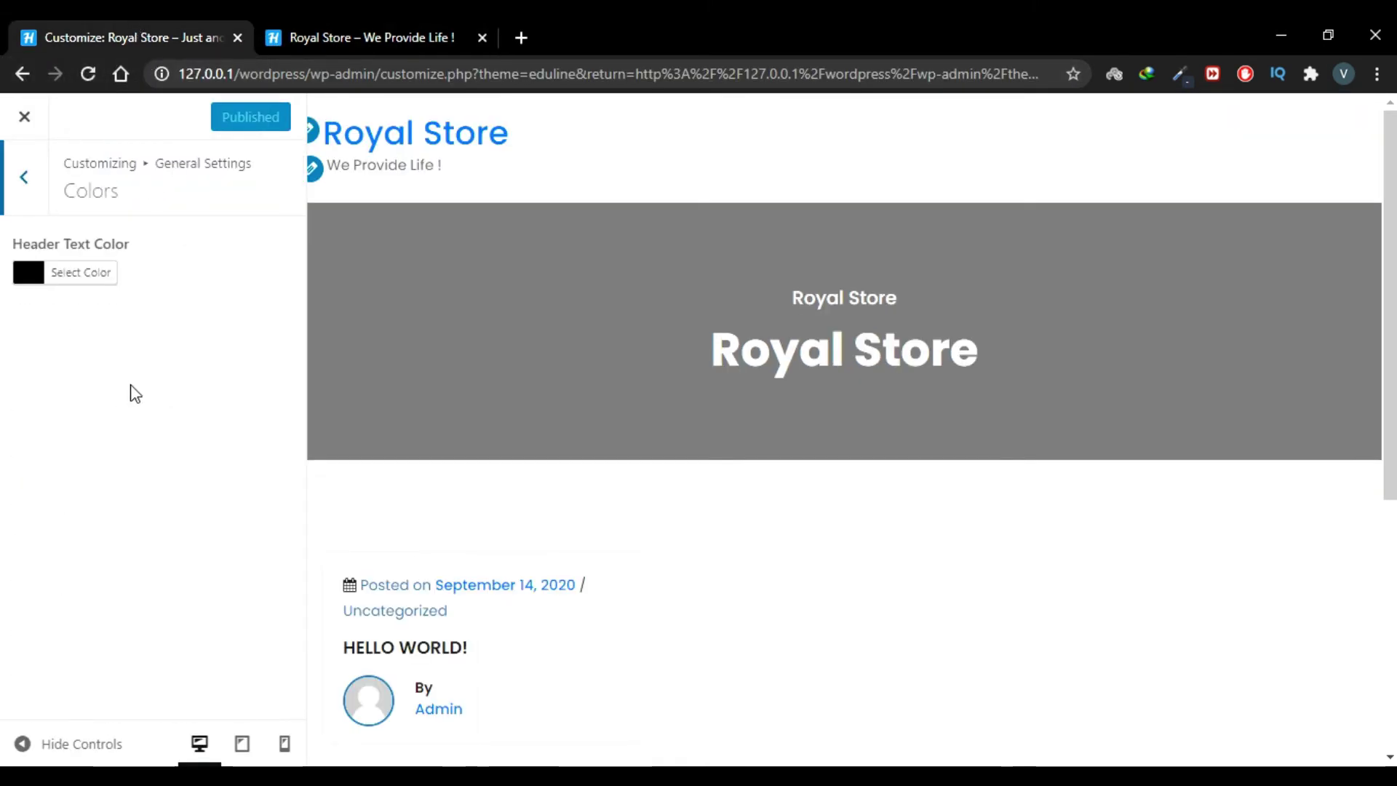
Step: Set the header text colour to black after trying grey and red shades
left_click(29, 276)
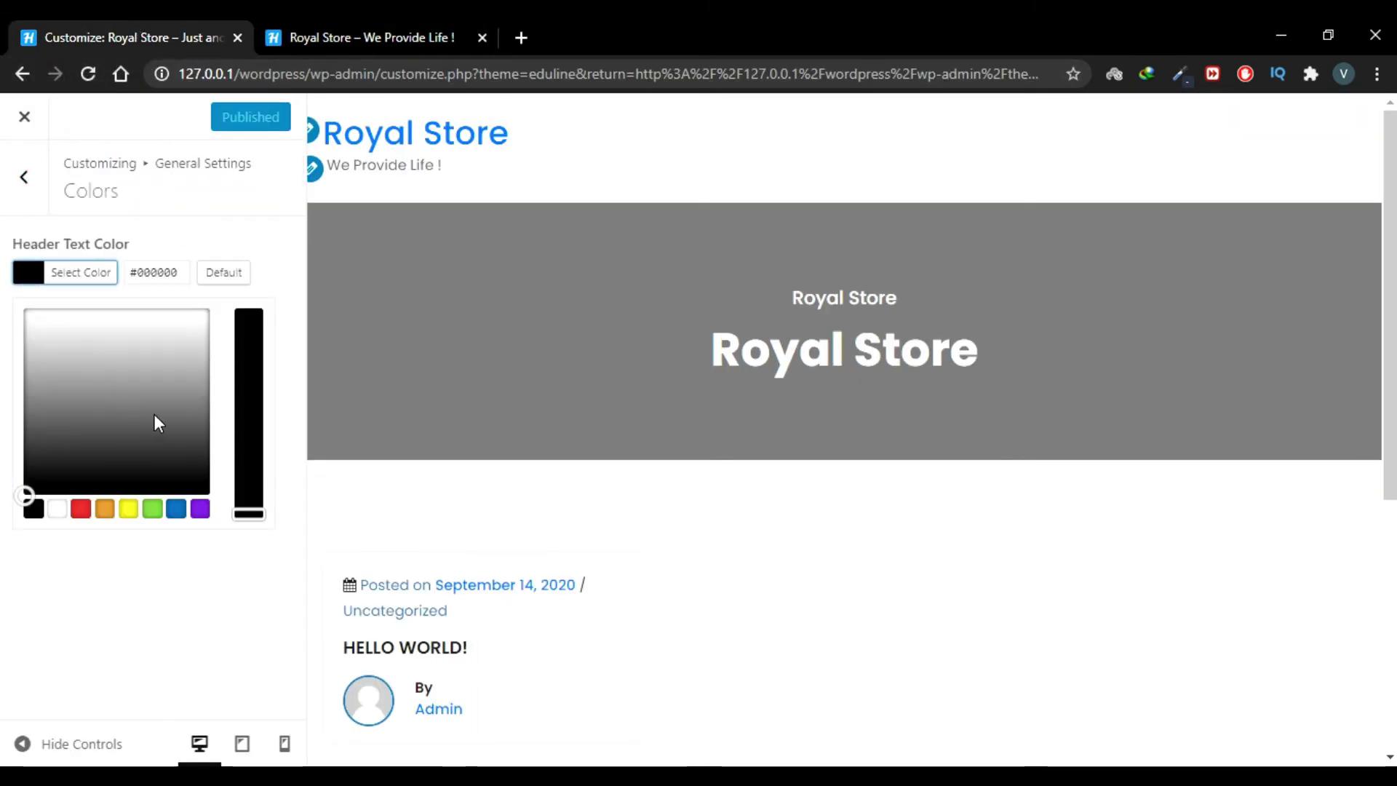
left_click(143, 340)
left_click_drag(143, 340, 81, 397)
left_click_drag(61, 313, 18, 439)
left_click(82, 512)
left_click(32, 512)
left_click(29, 178)
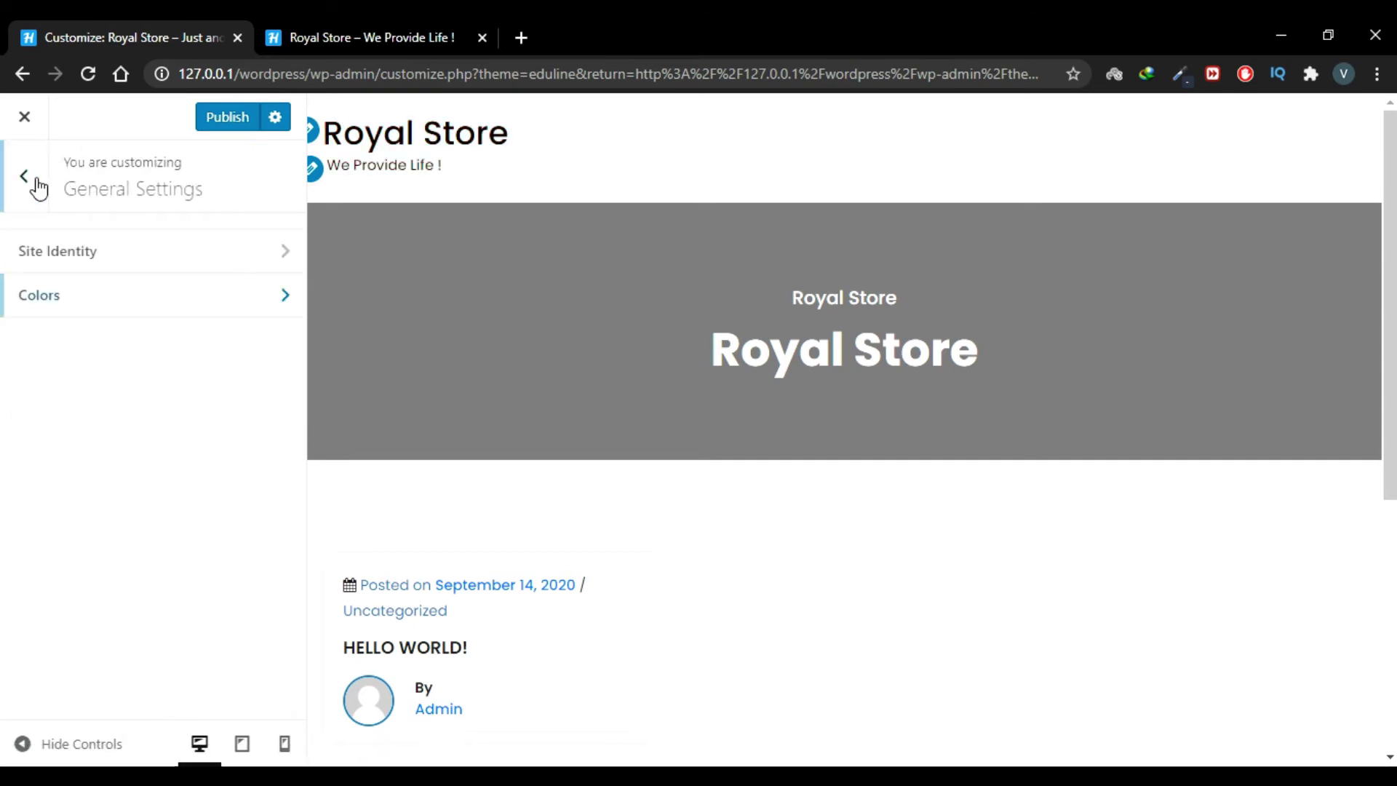
left_click(29, 177)
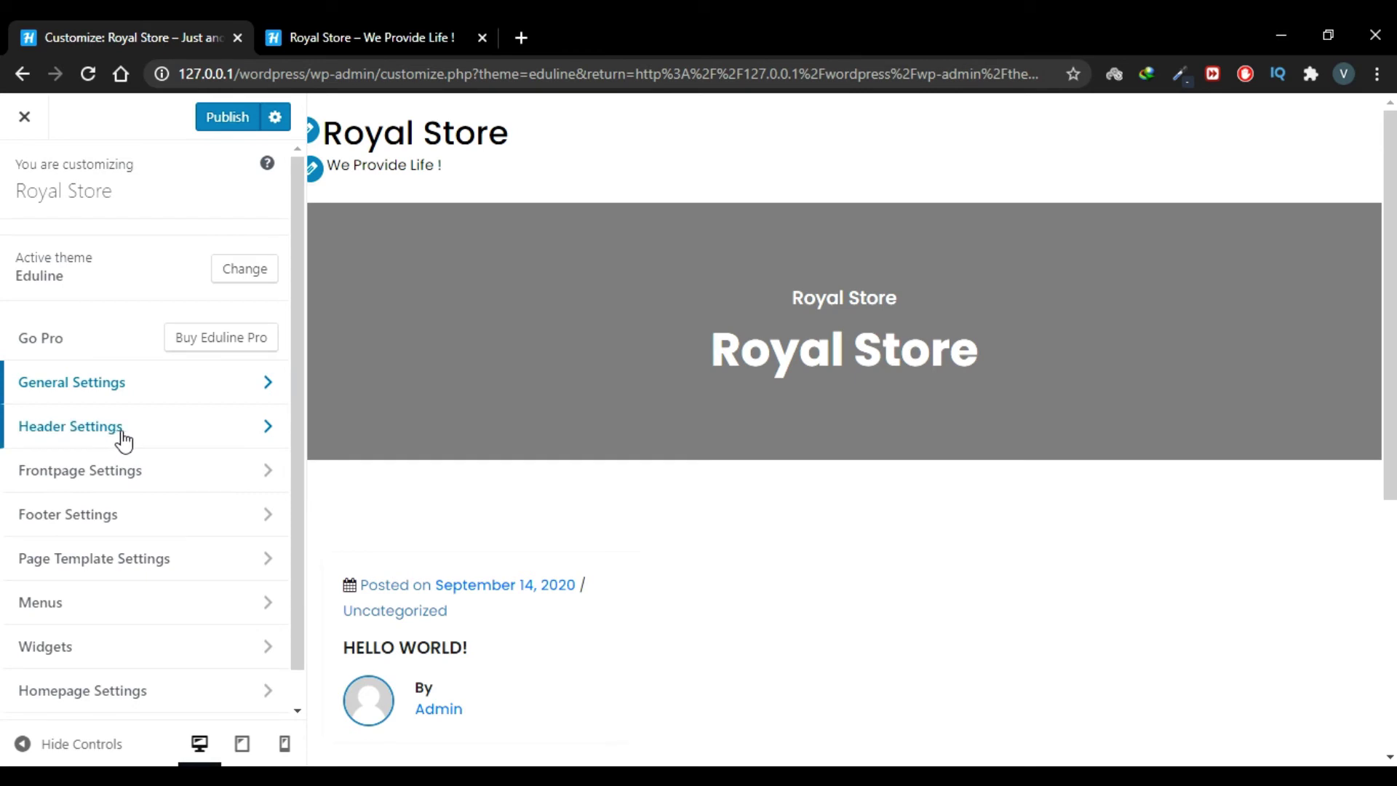
Step: Set the laptop-and-camera photo as header image, cropping a lower wide banner strip
left_click(155, 440)
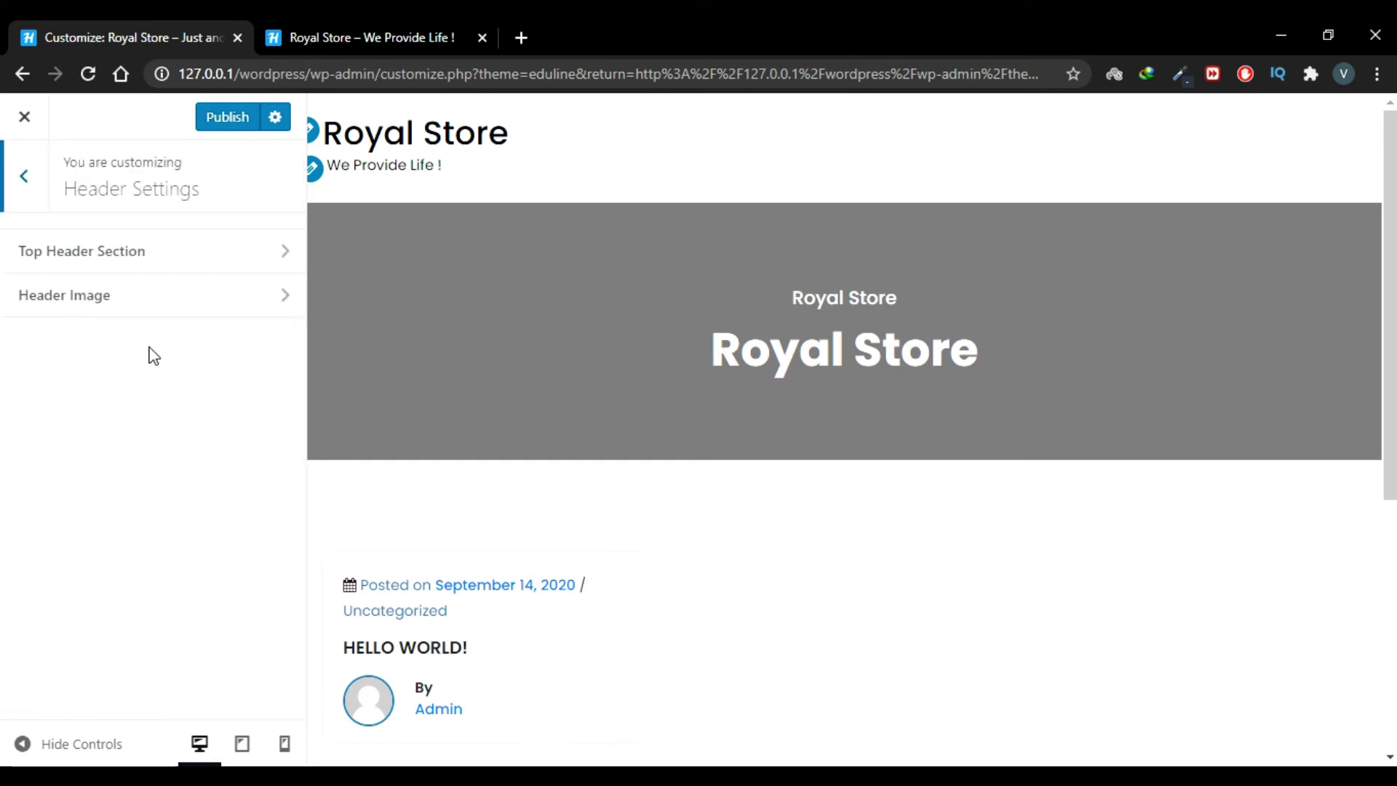
left_click(157, 301)
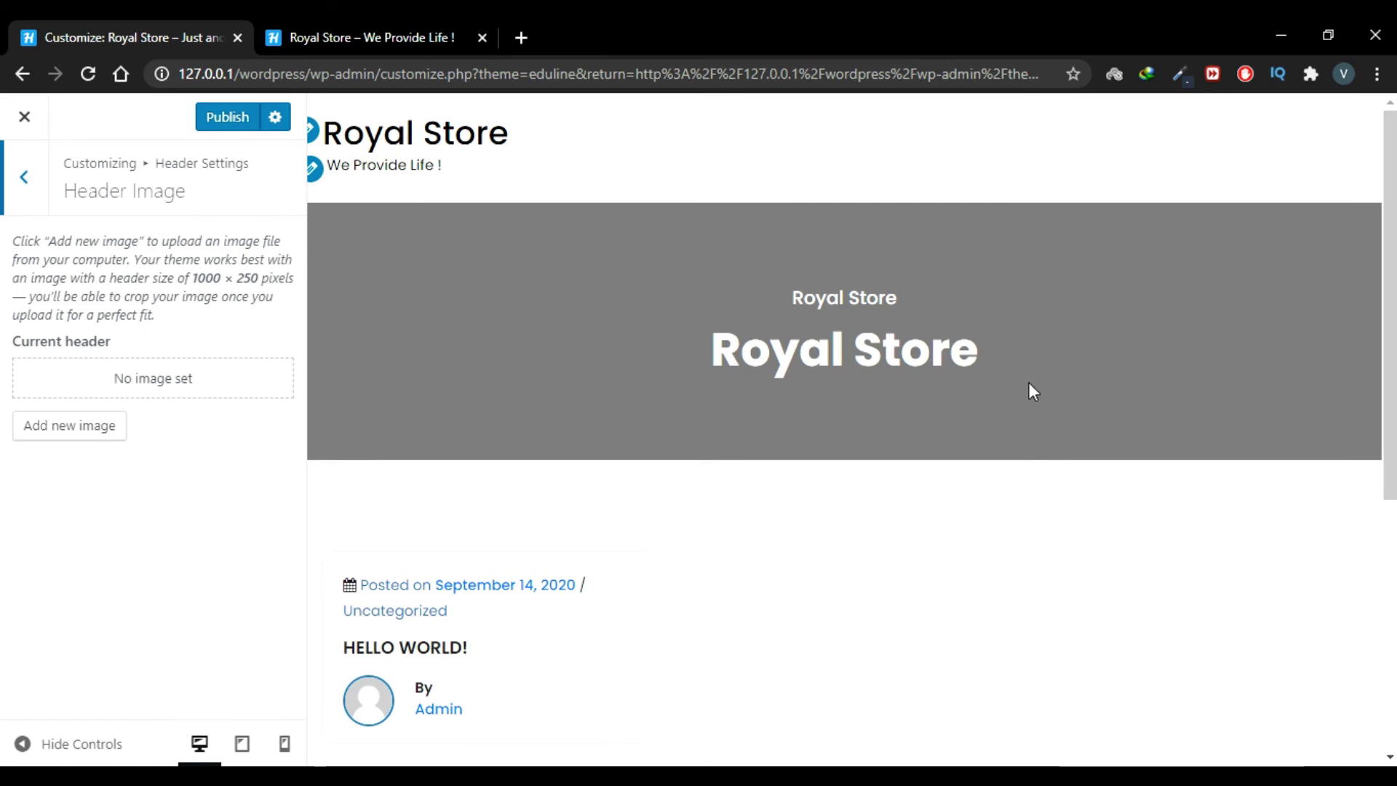
left_click(64, 427)
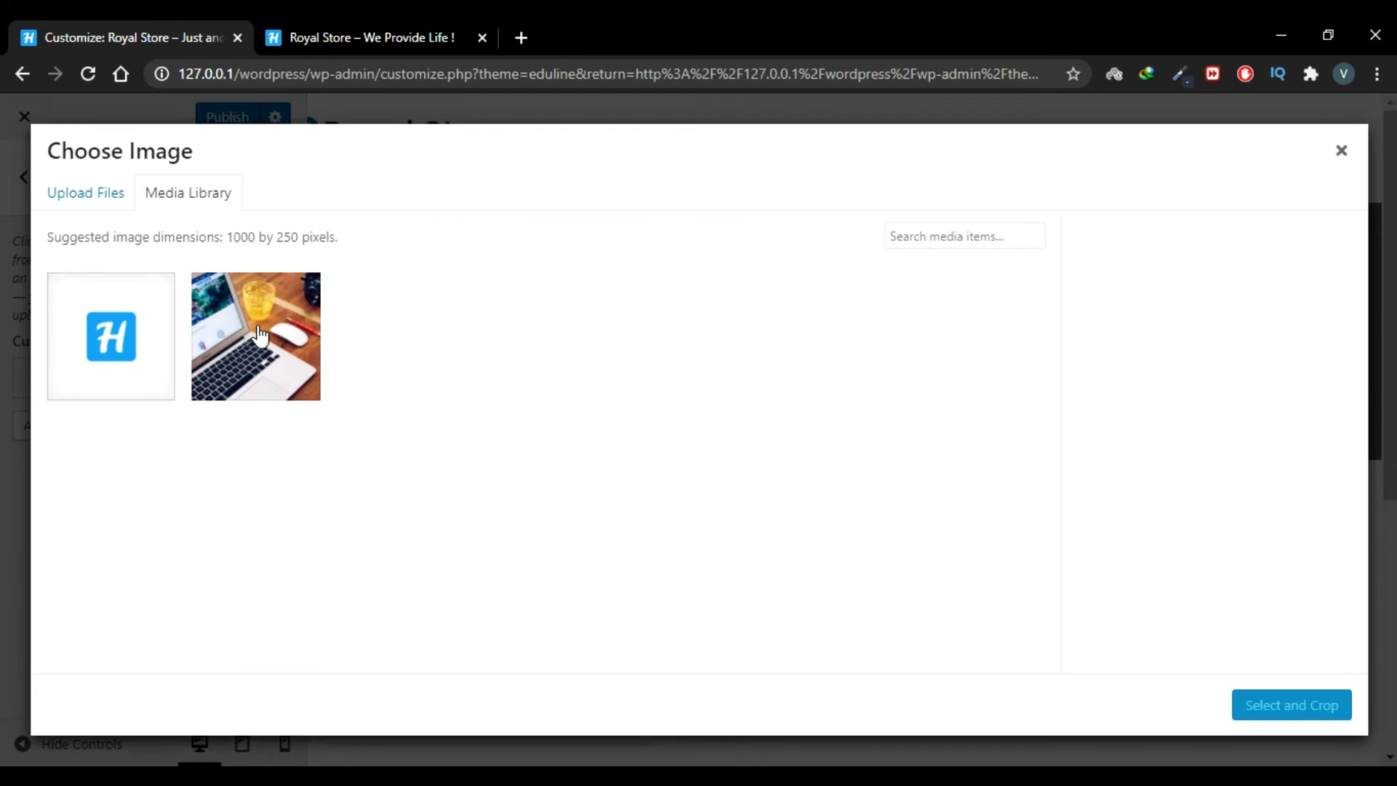
left_click(259, 333)
left_click(1268, 708)
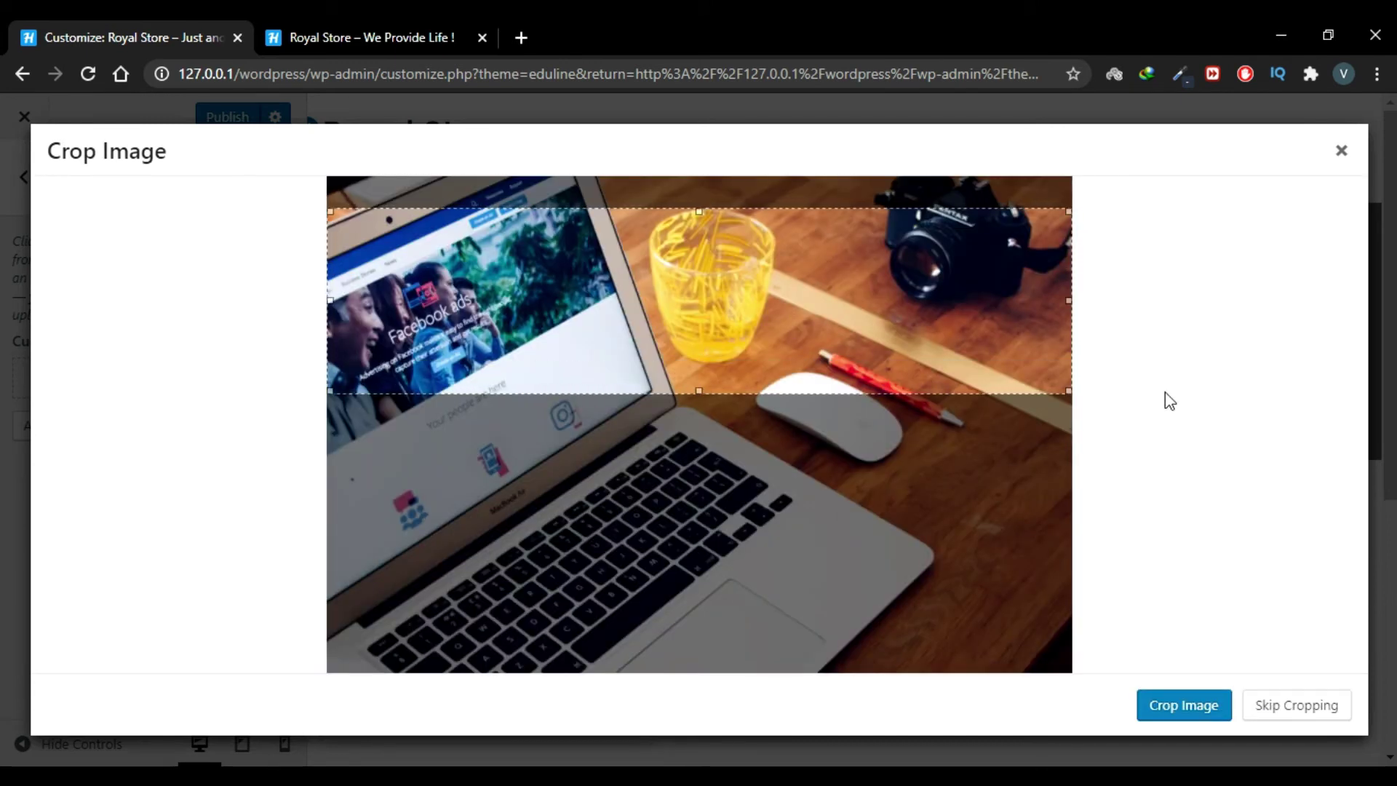
left_click_drag(939, 302, 939, 406)
left_click(1180, 707)
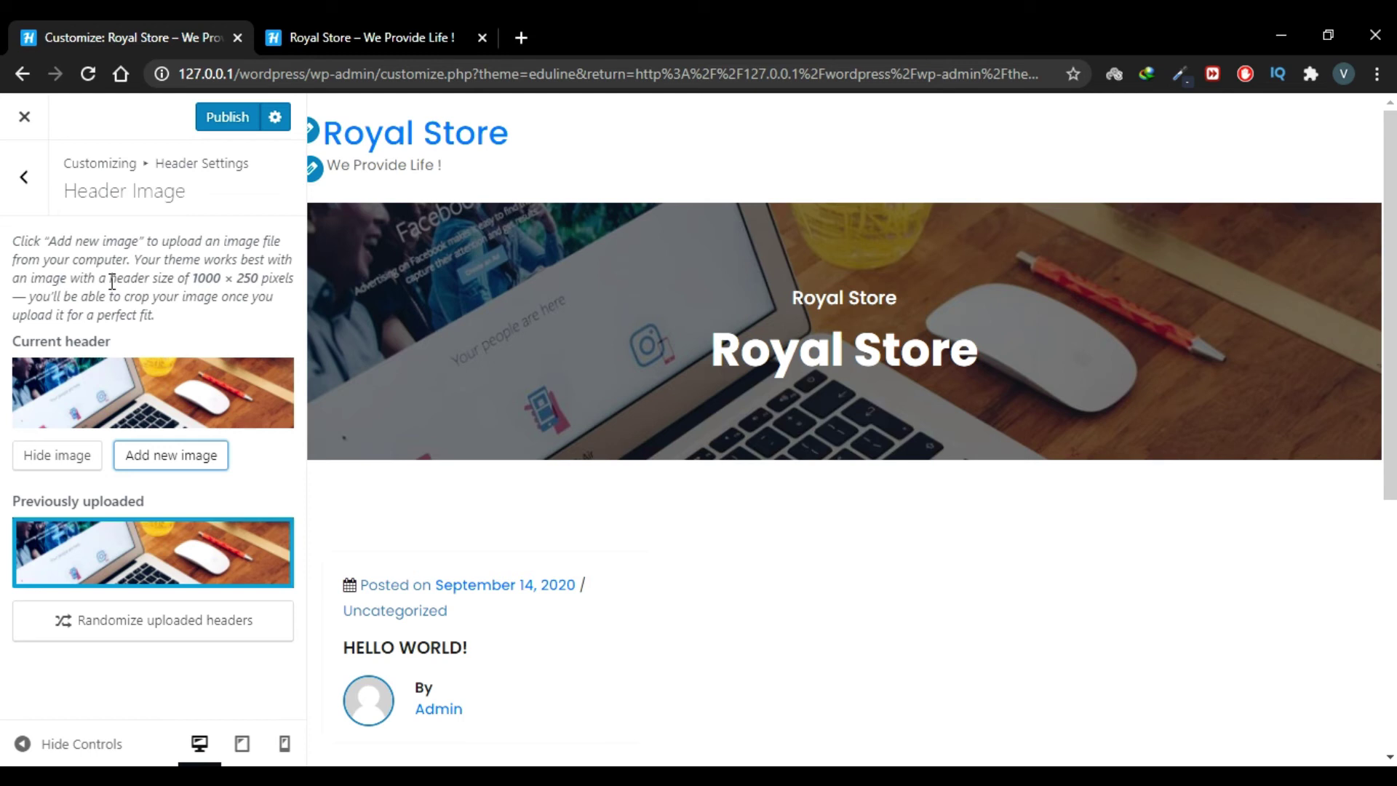
left_click(27, 205)
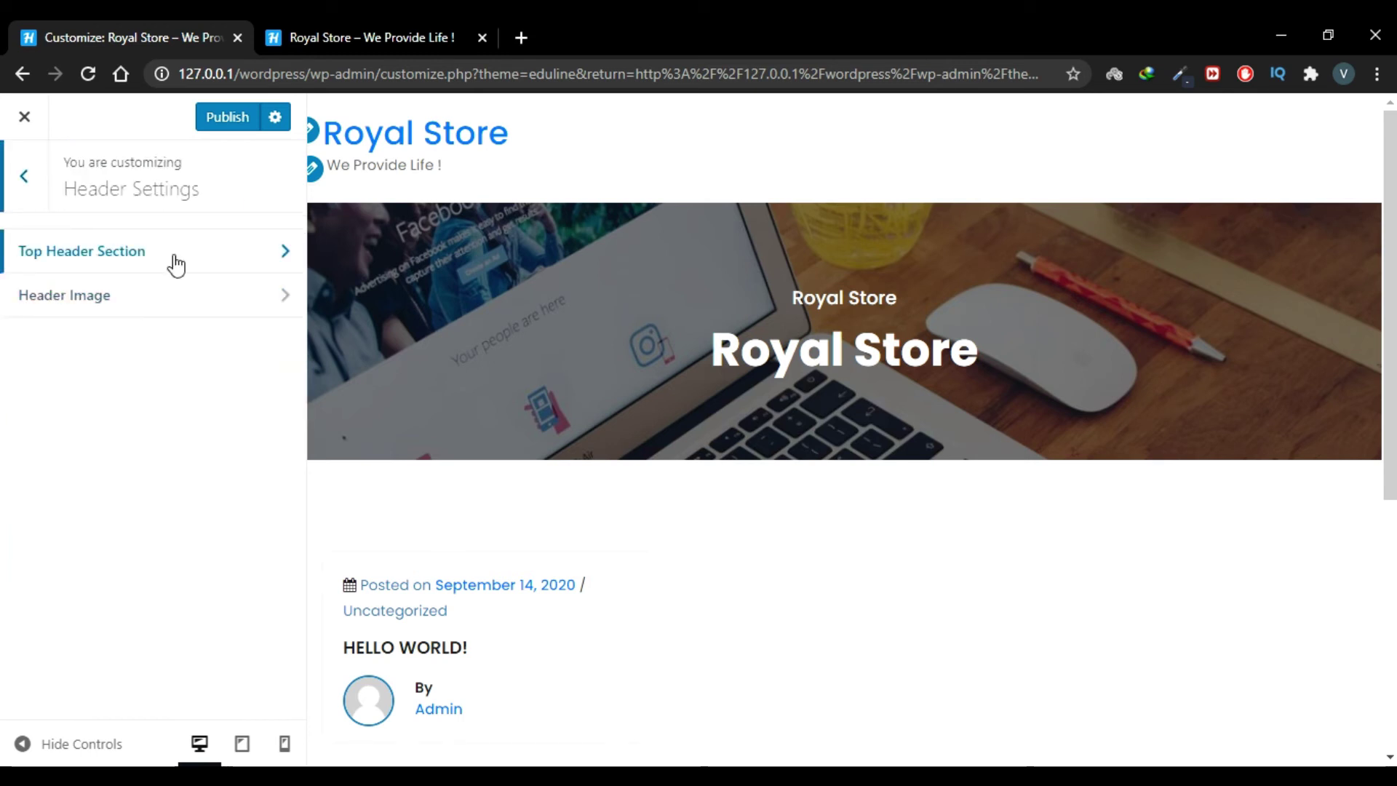
Step: Enable the top header bar and enter an e-mail address and phone number as contacts
left_click(166, 271)
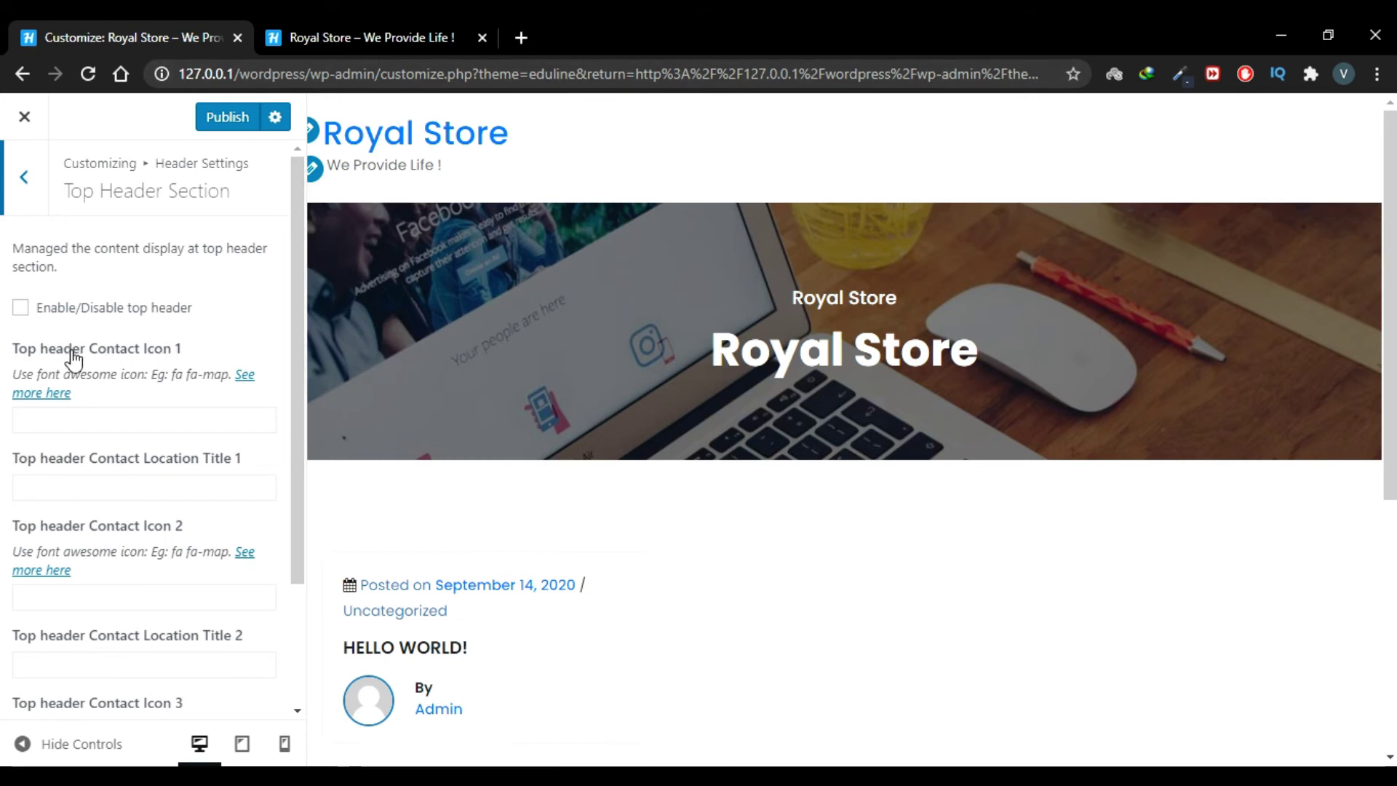
left_click(20, 308)
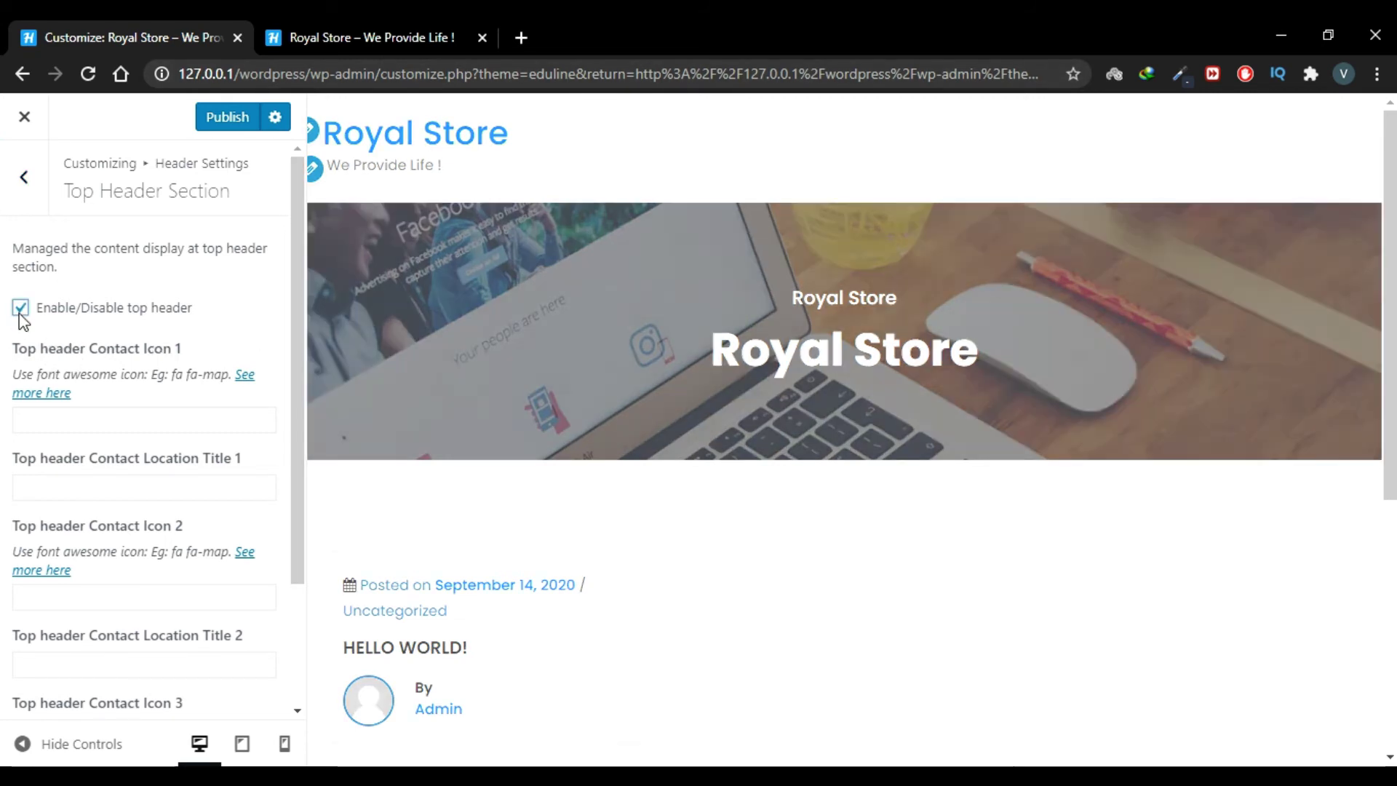
scroll(218, 298, "down", 1)
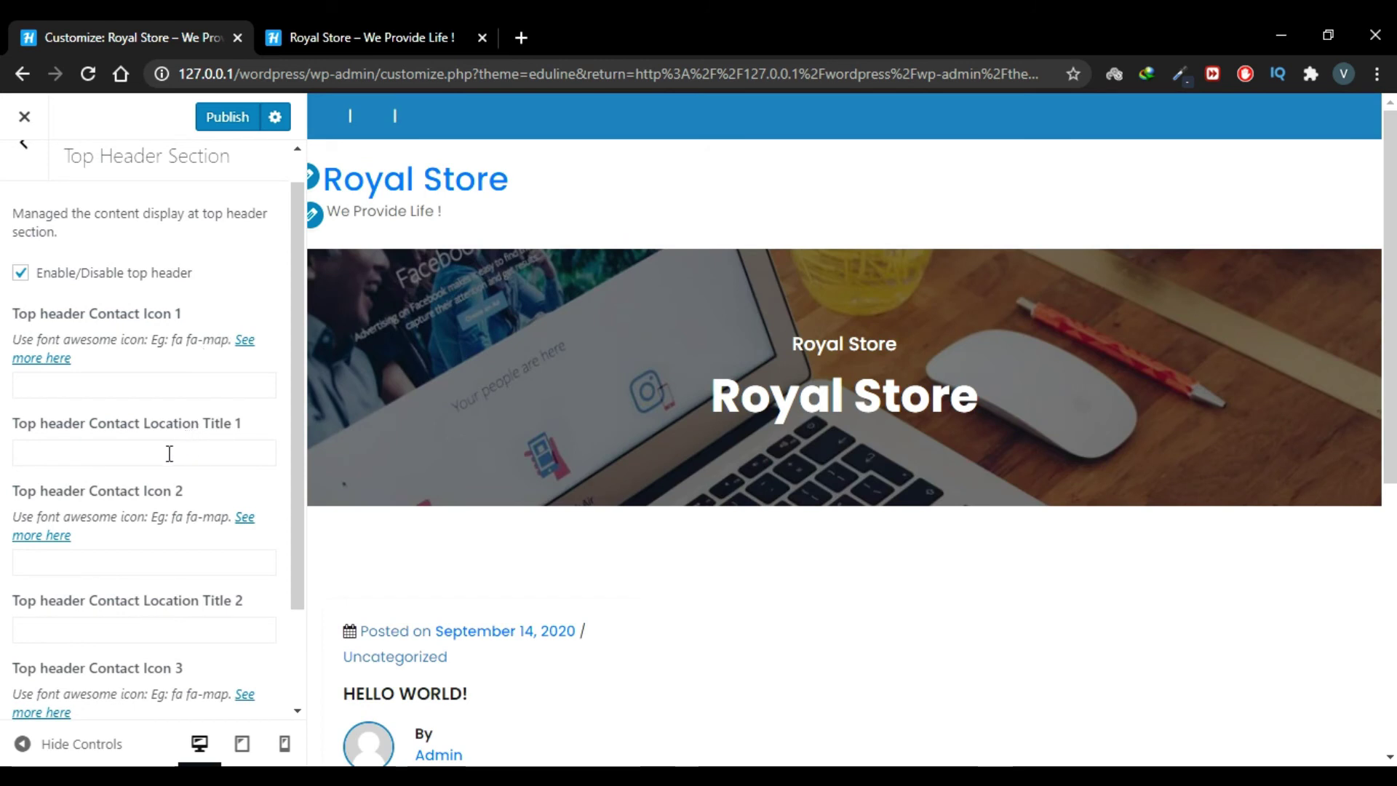
left_click(169, 454)
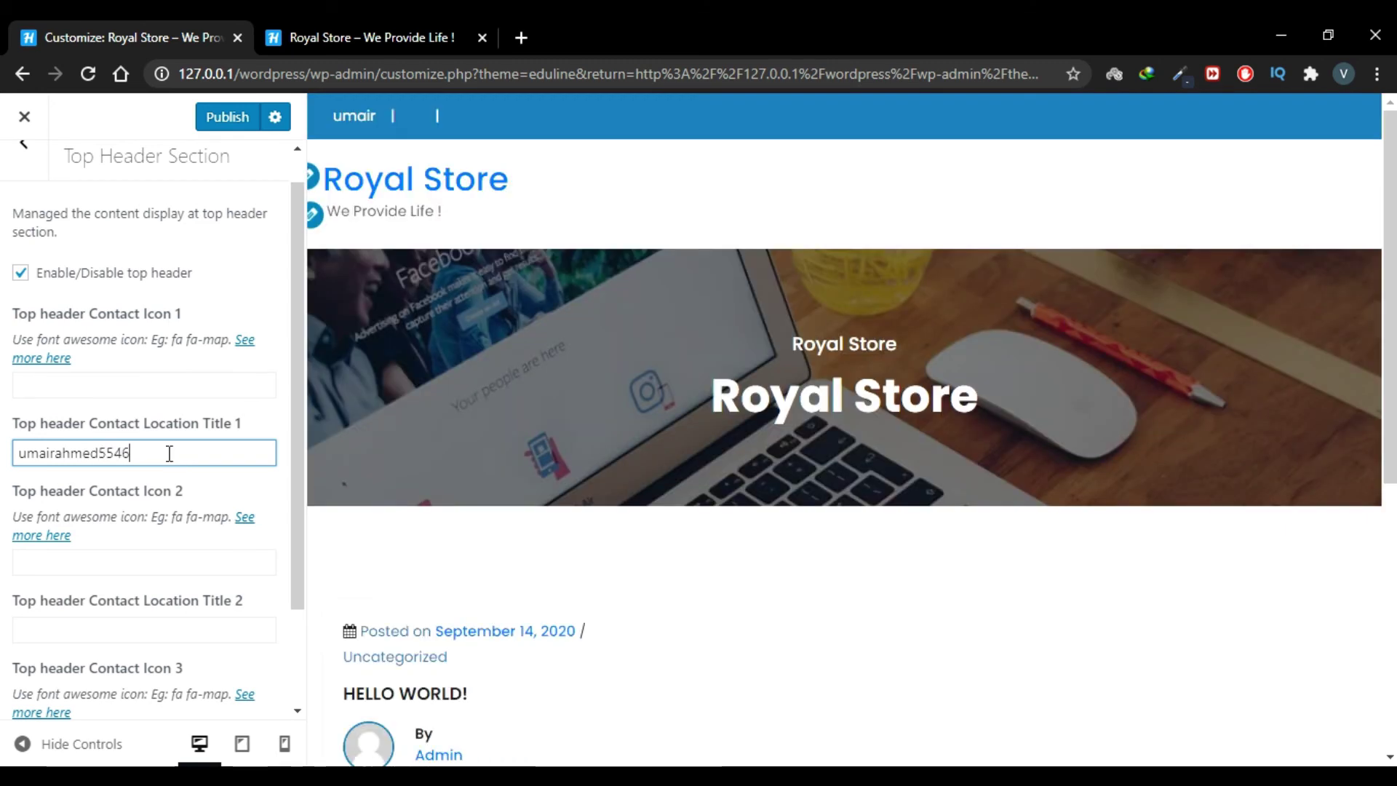
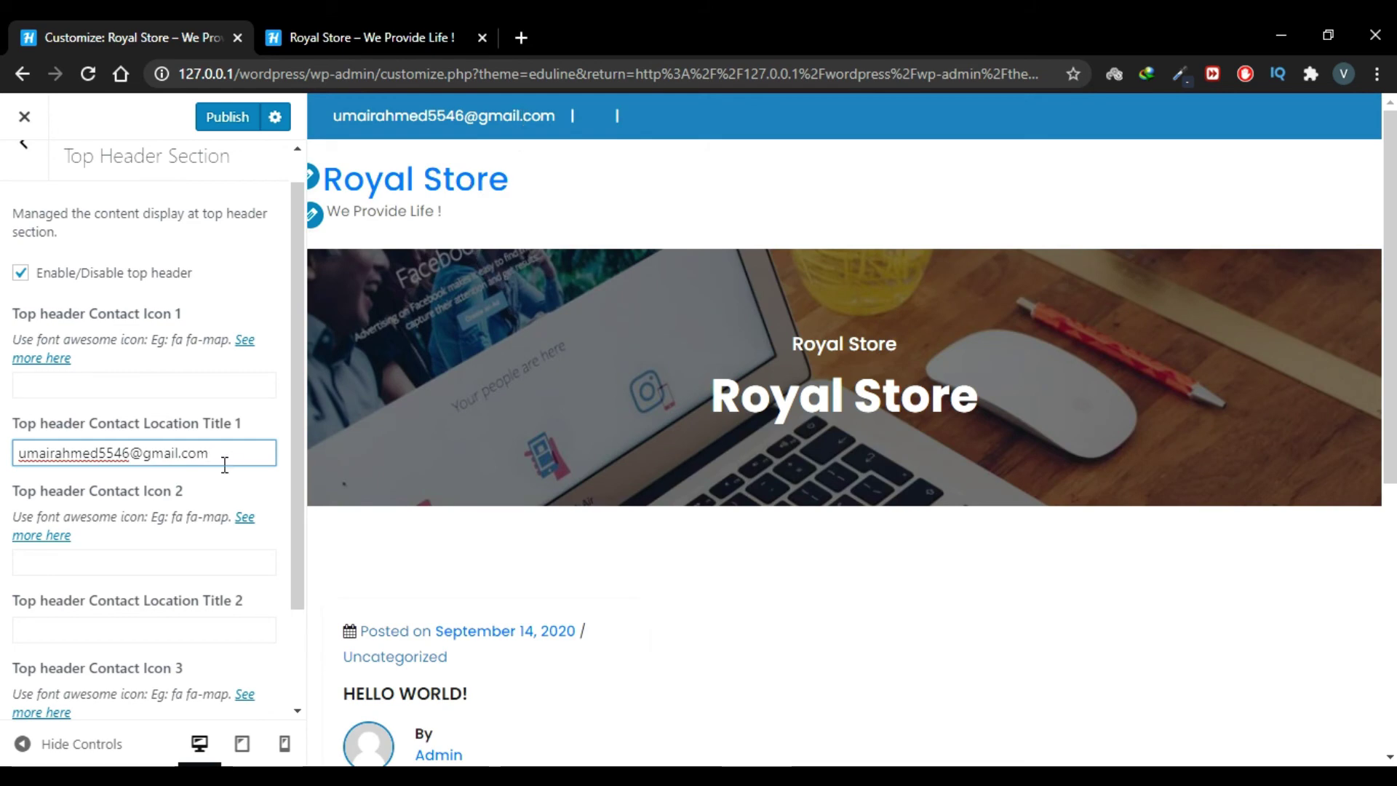
scroll(107, 565, "down", 1)
left_click(181, 594)
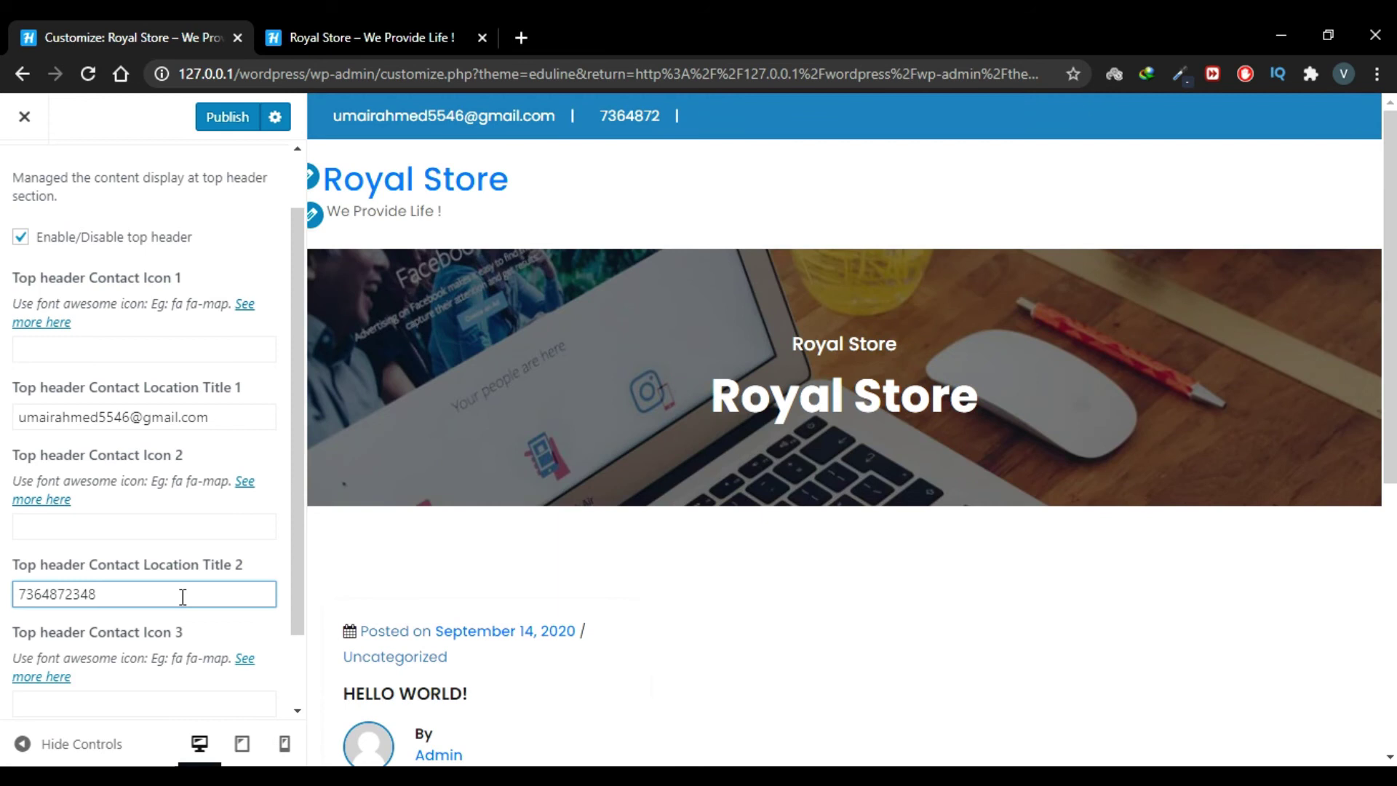
Step: Clear both the phone number and e-mail contact entries, leaving the top bar empty
scroll(196, 617, "up", 1)
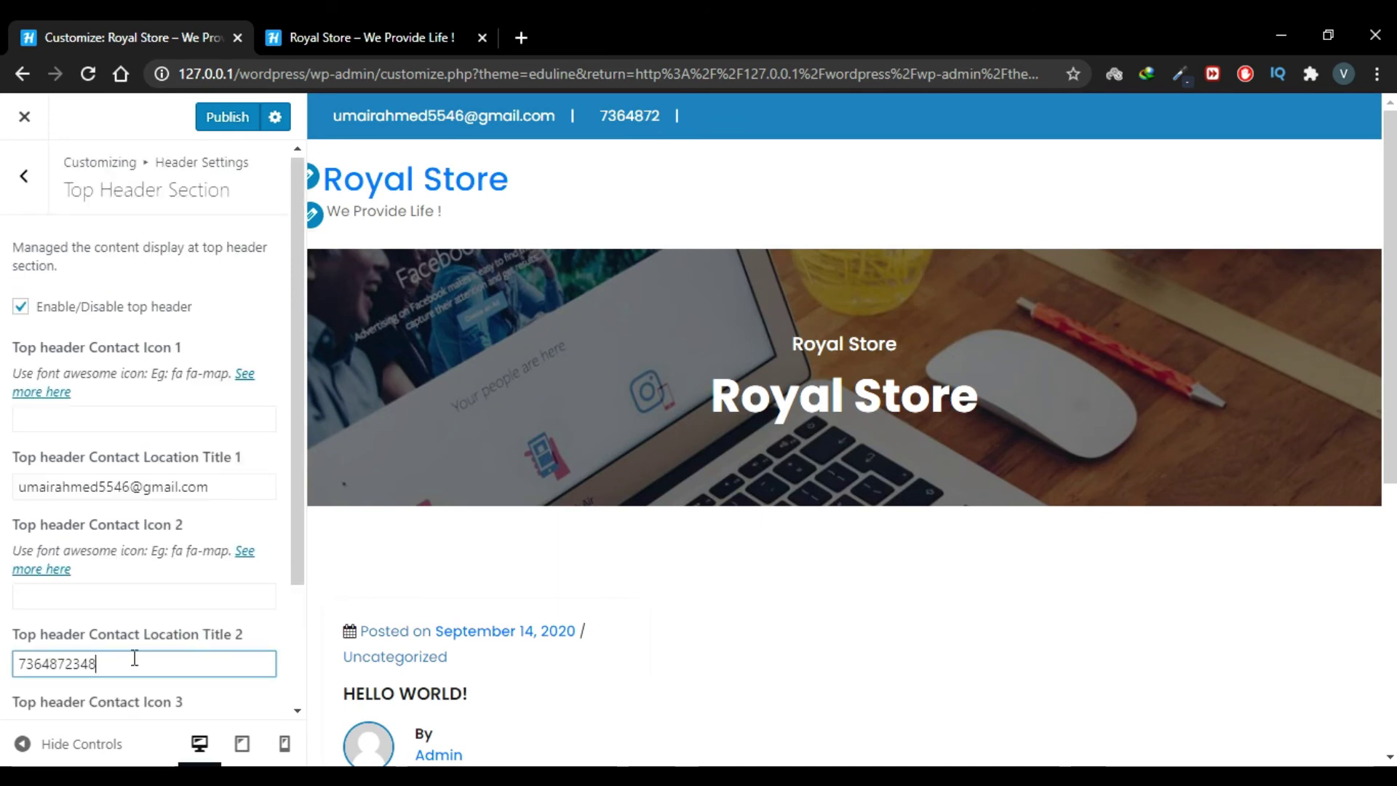
double_click(106, 667)
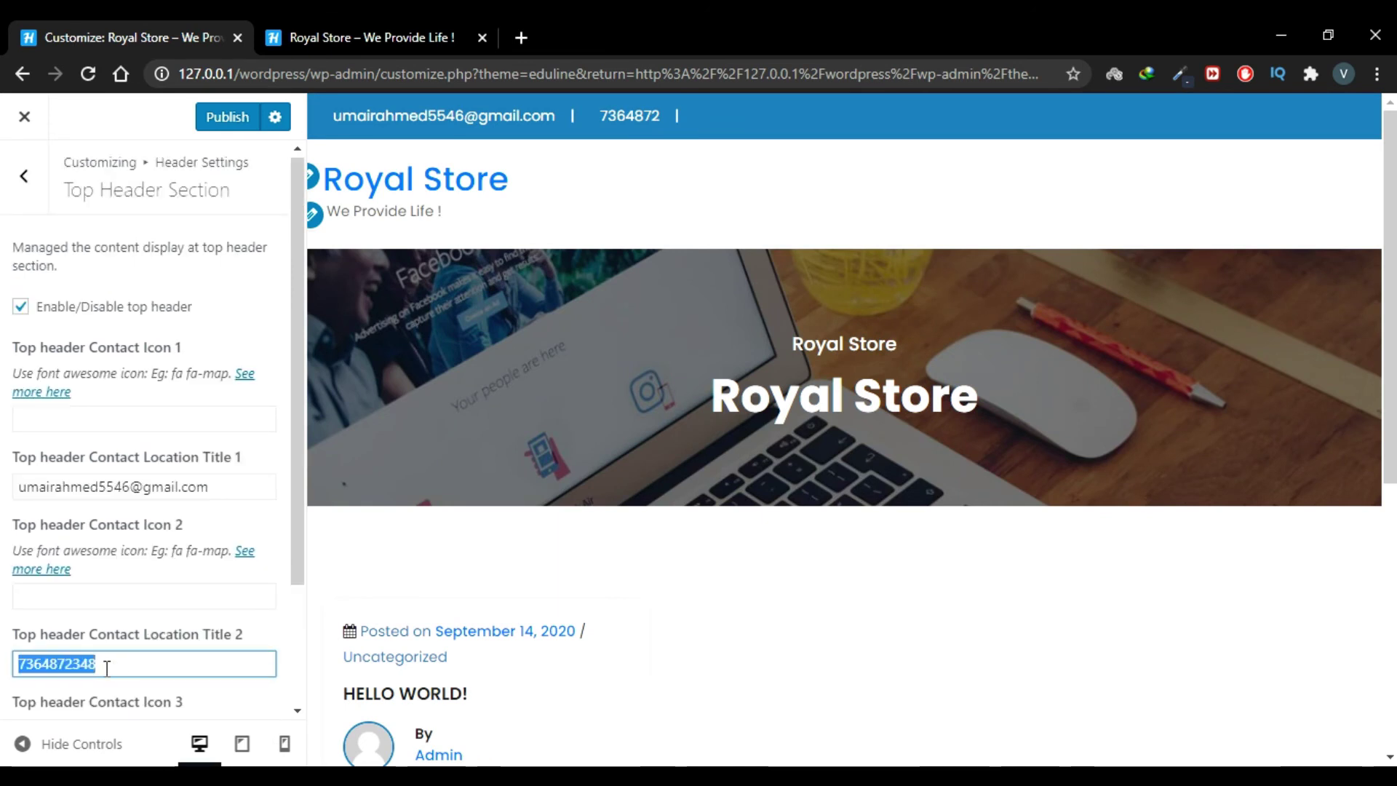
key("BackSpace")
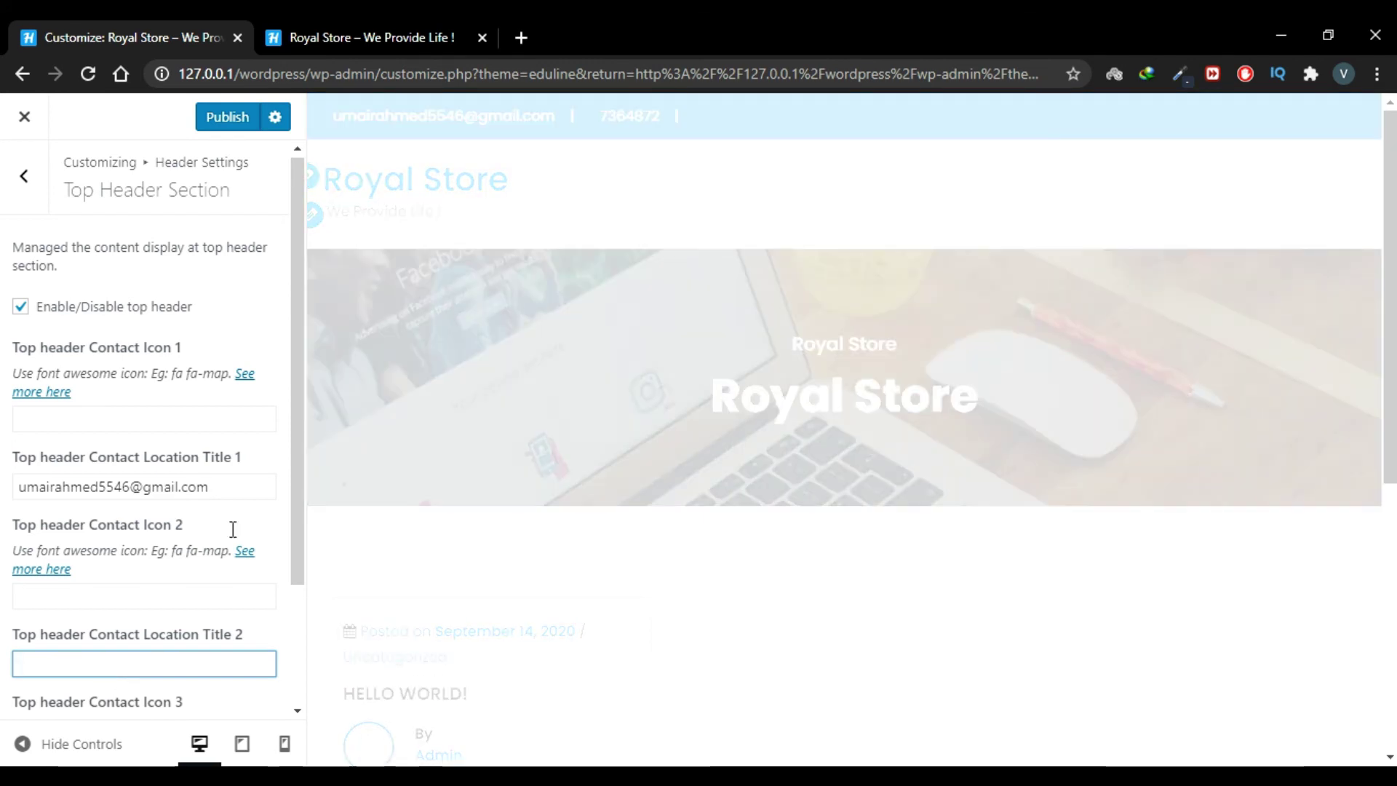
triple_click(174, 486)
key("BackSpace")
left_click(24, 176)
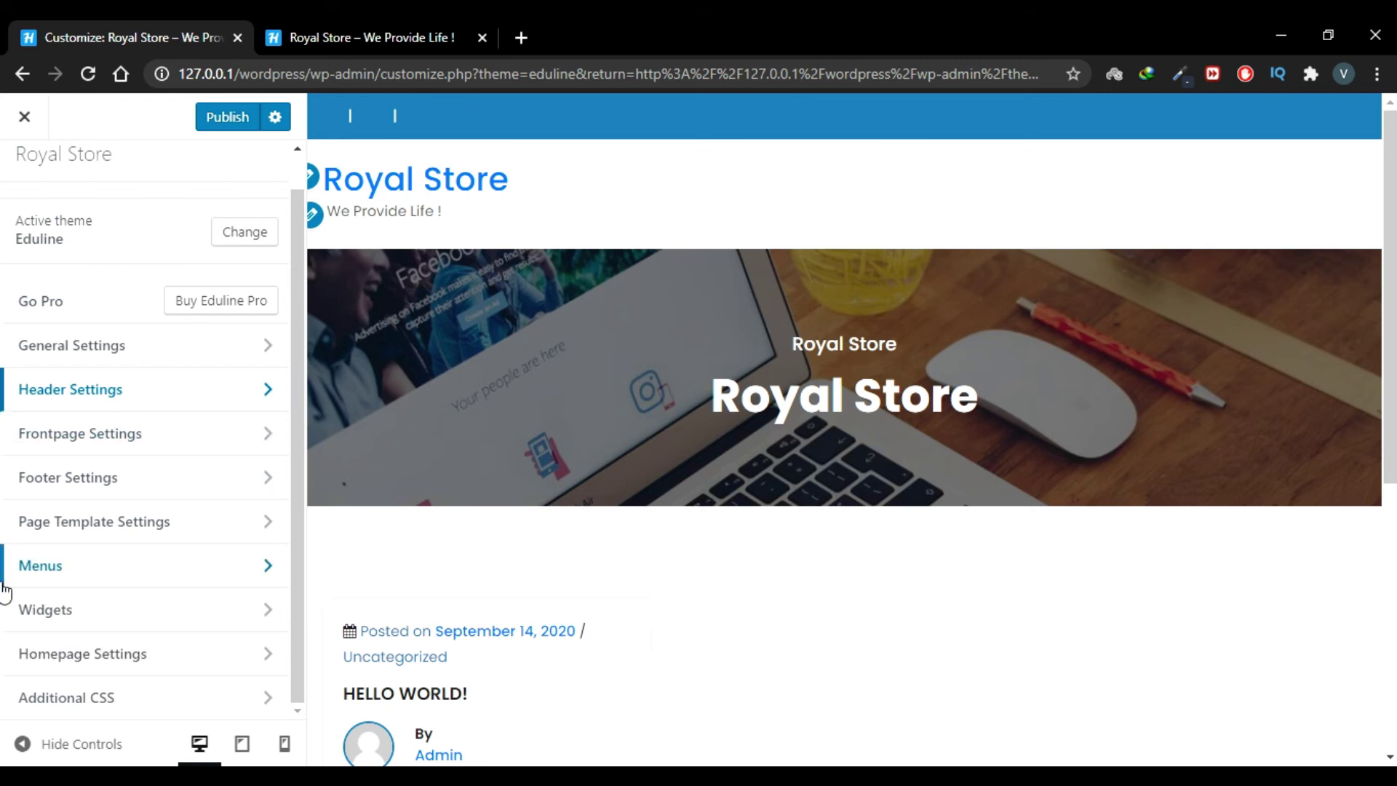
Step: Publish the header changes, check them on the reloaded live site, then close the Customizer
left_click(227, 119)
left_click(351, 21)
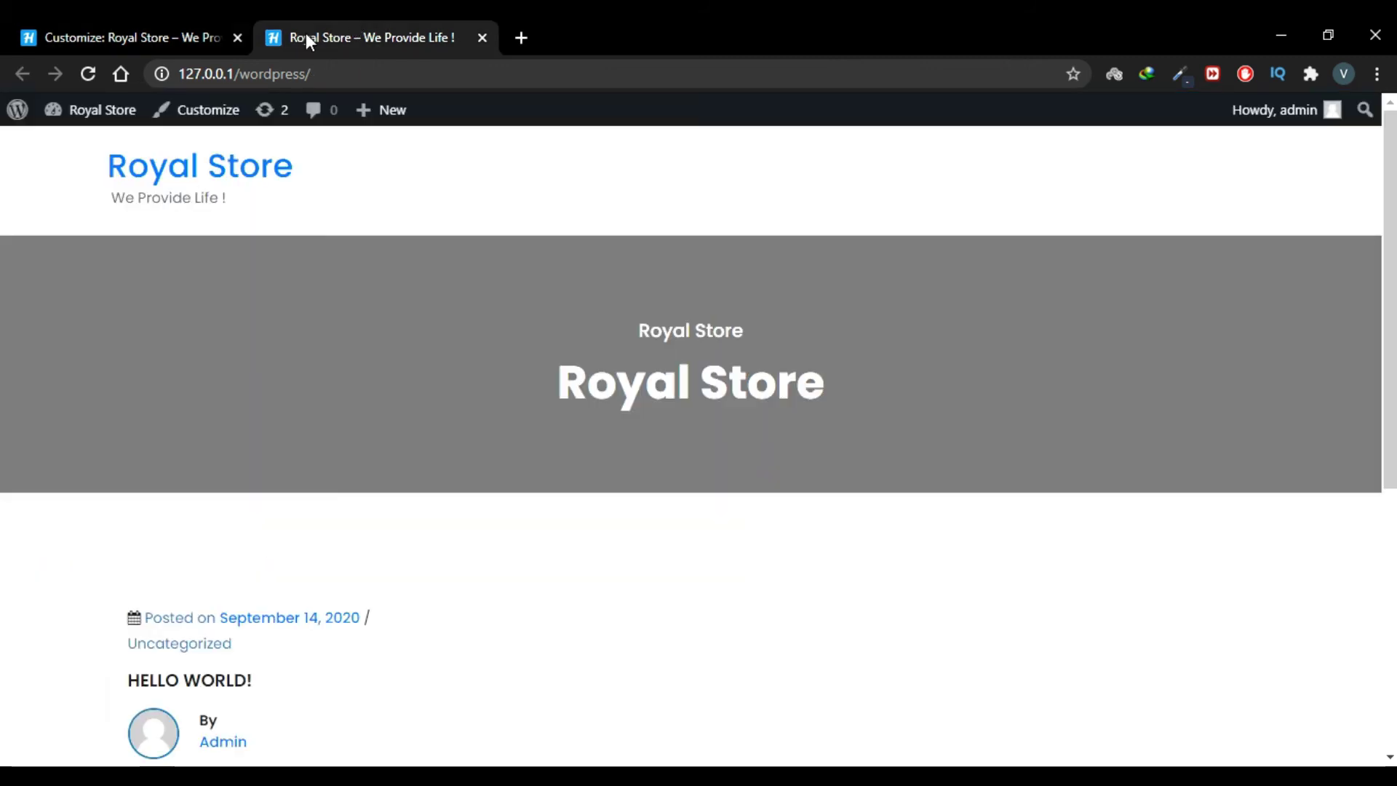
left_click(95, 69)
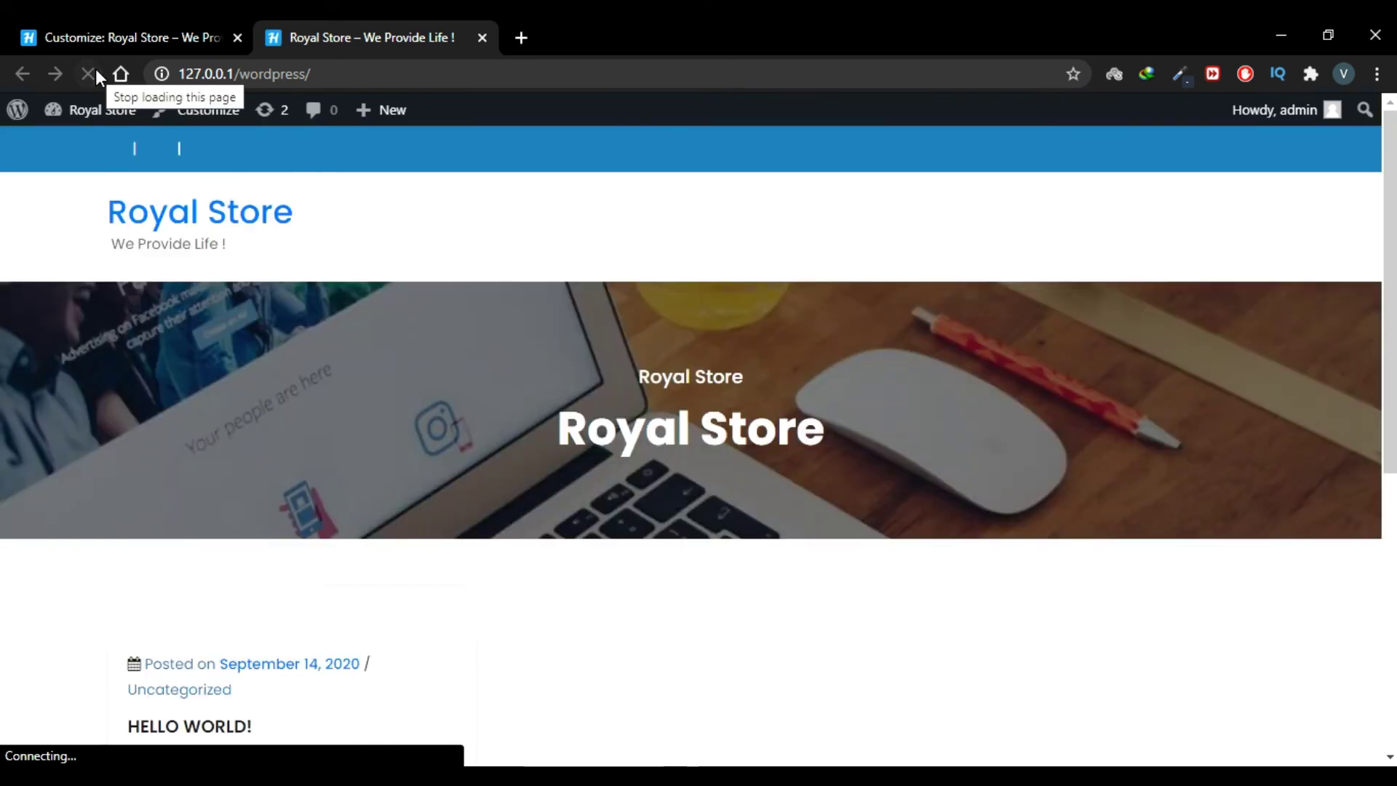
scroll(307, 393, "down", 4)
scroll(308, 396, "up", 5)
left_click(131, 37)
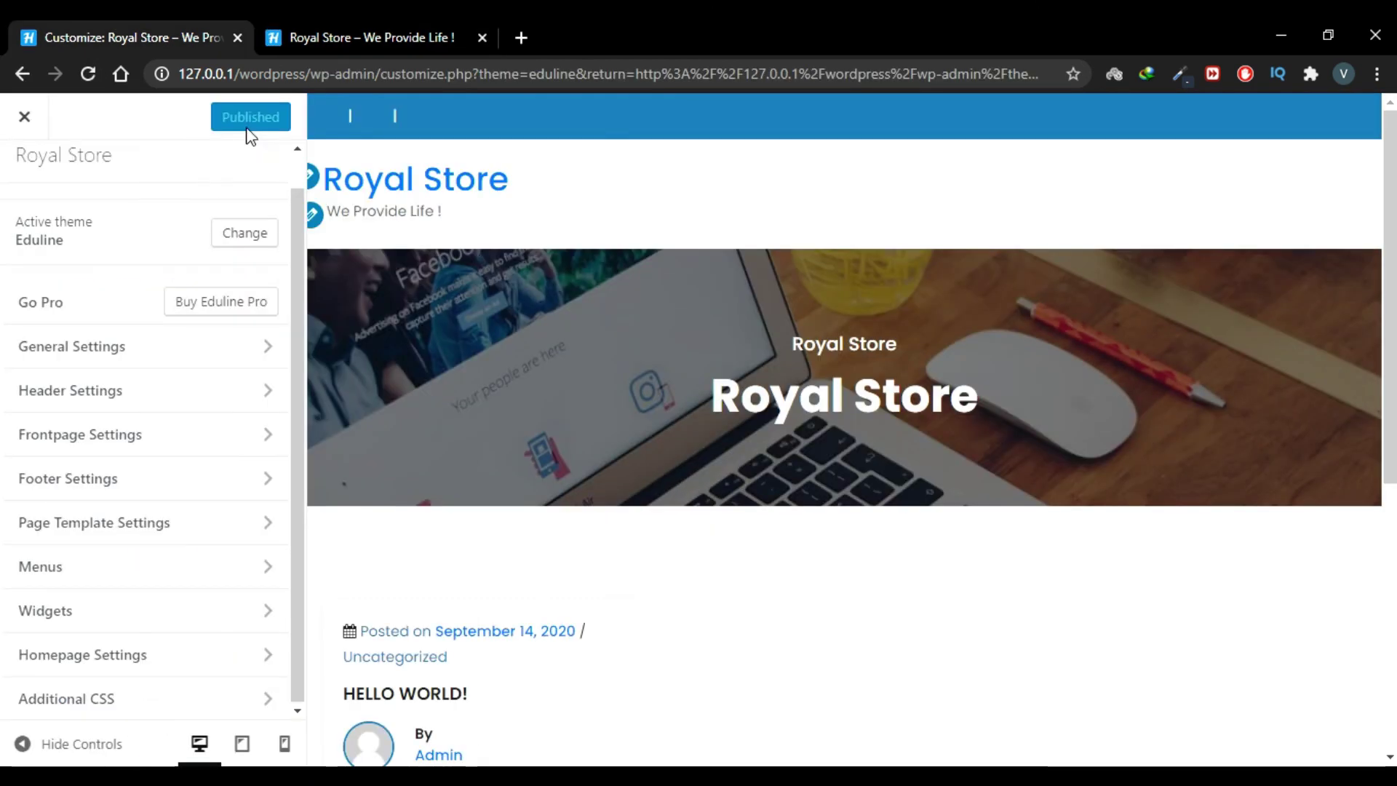
left_click(29, 127)
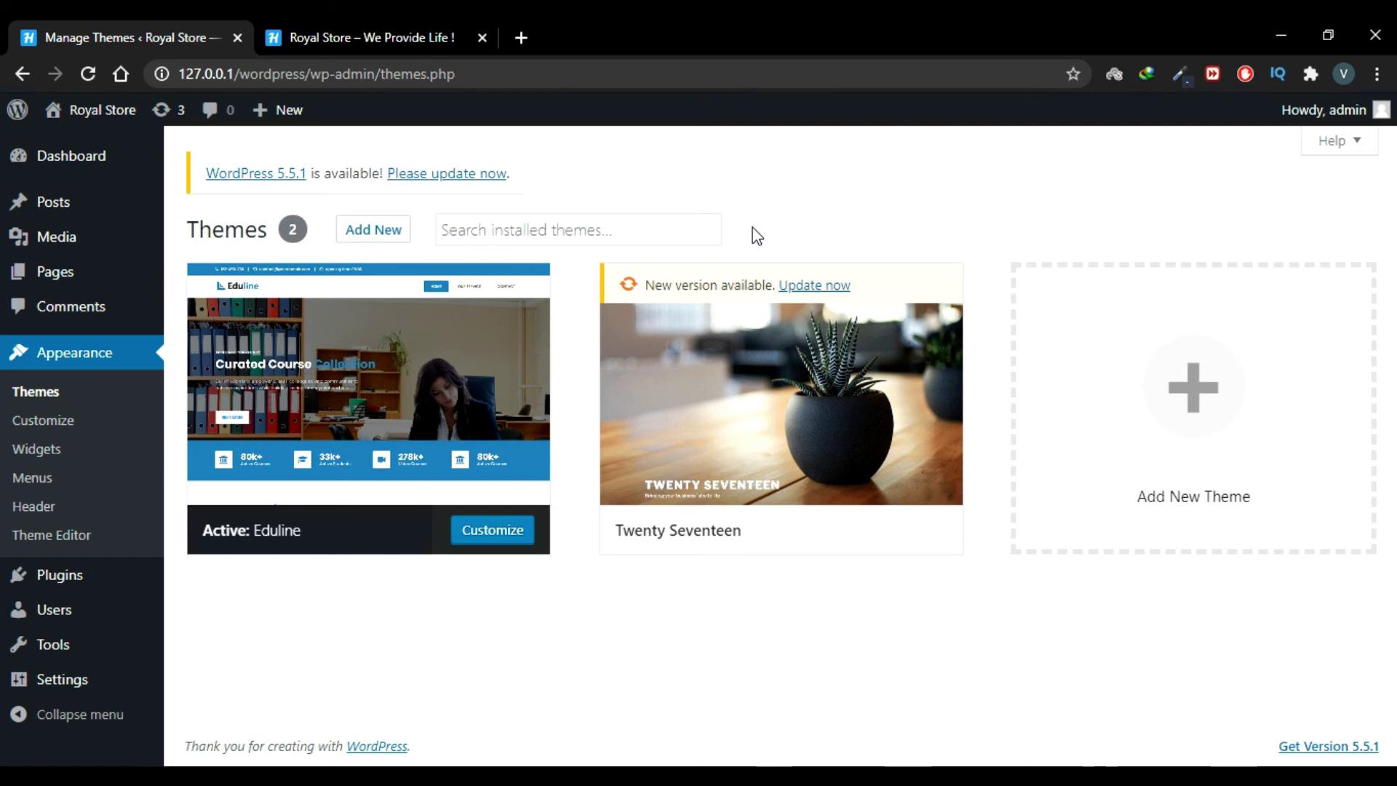
Step: Upload Astra.zip from F:\Freelance stuff\Themes as a new theme and install it
left_click(373, 240)
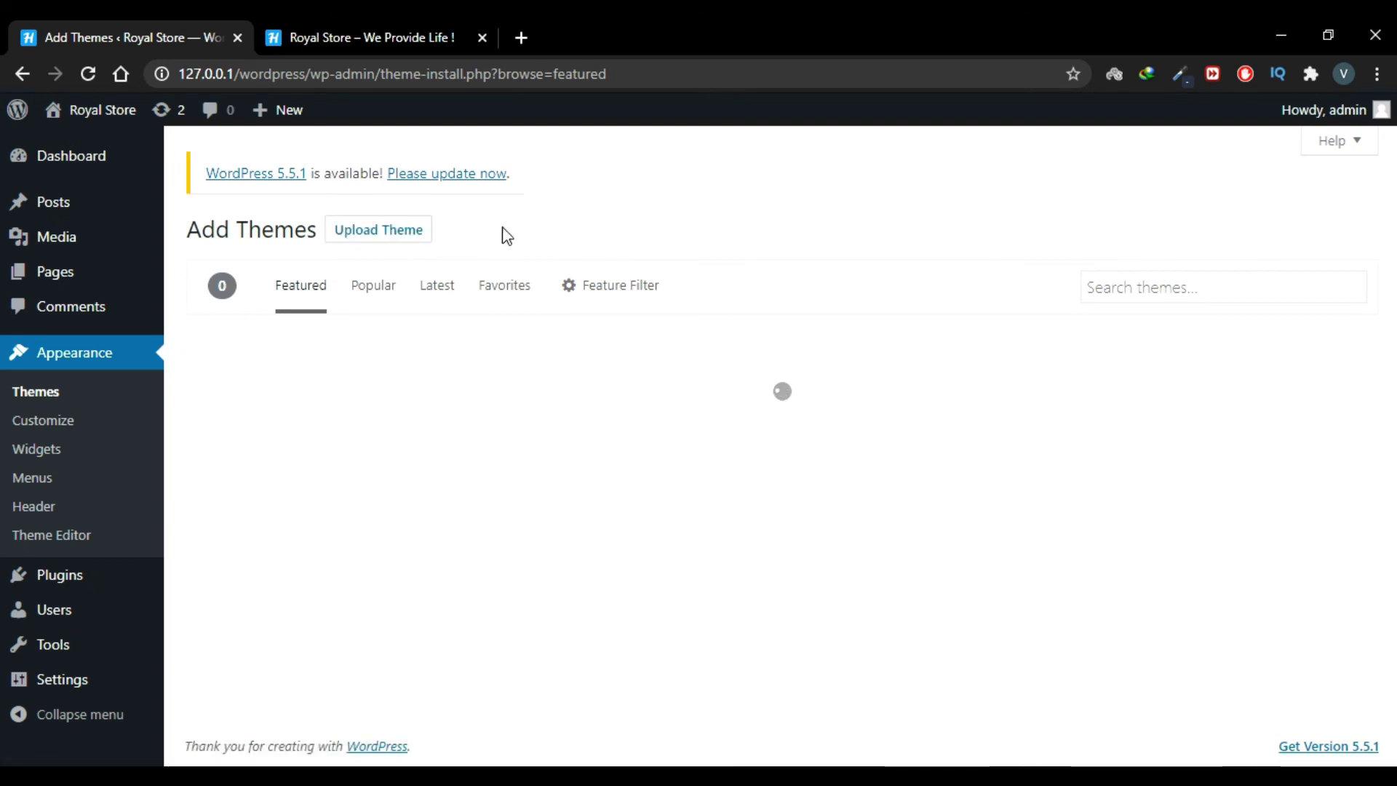
left_click(384, 232)
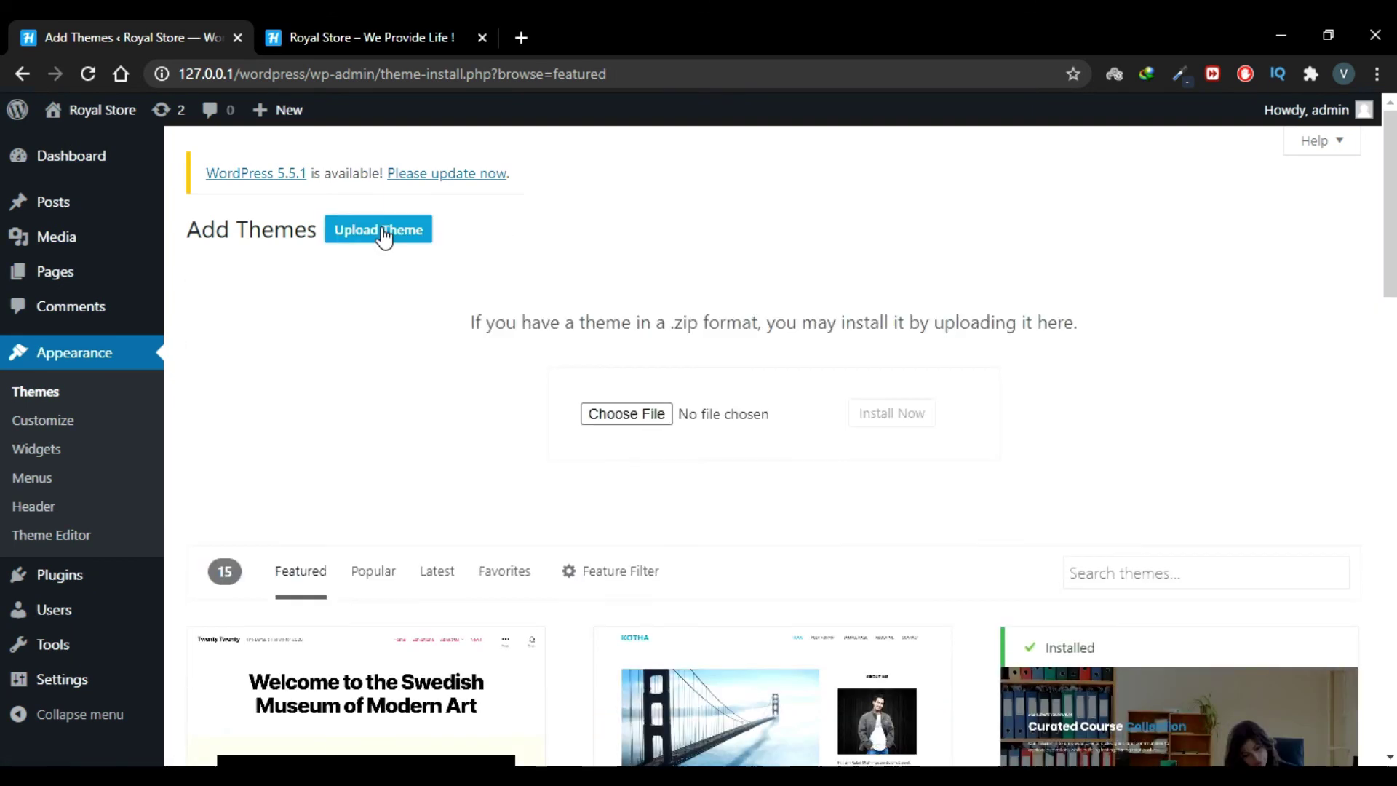
left_click(627, 415)
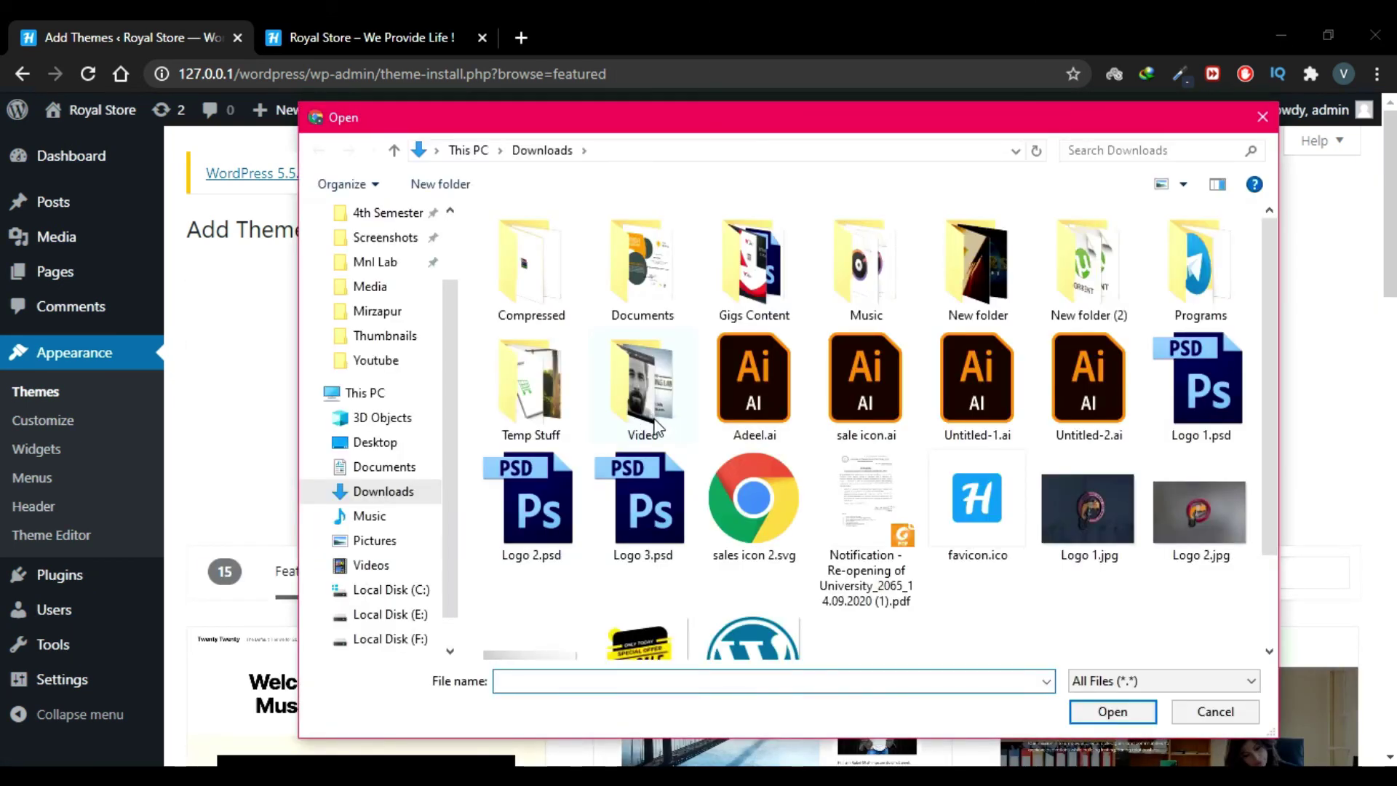
left_click(393, 640)
double_click(542, 248)
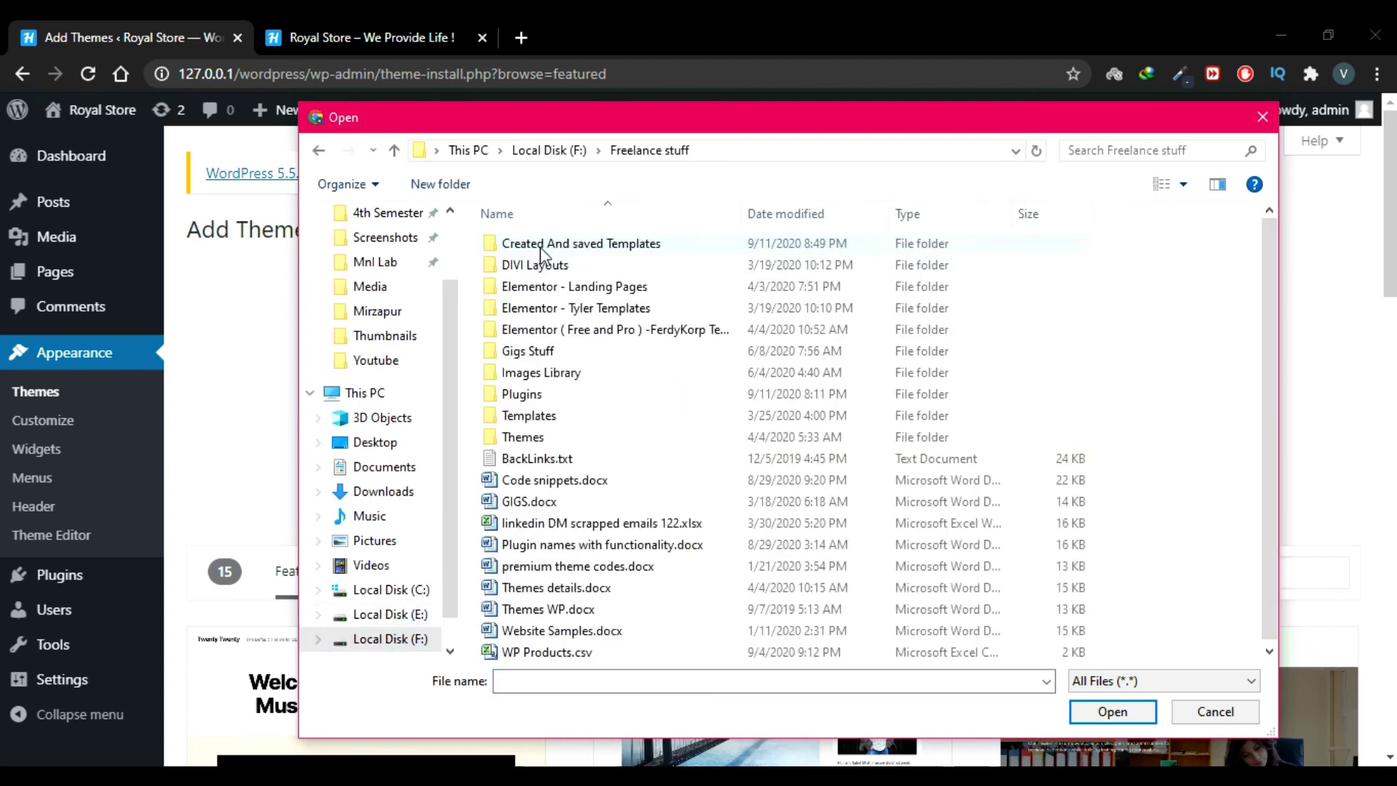
double_click(553, 438)
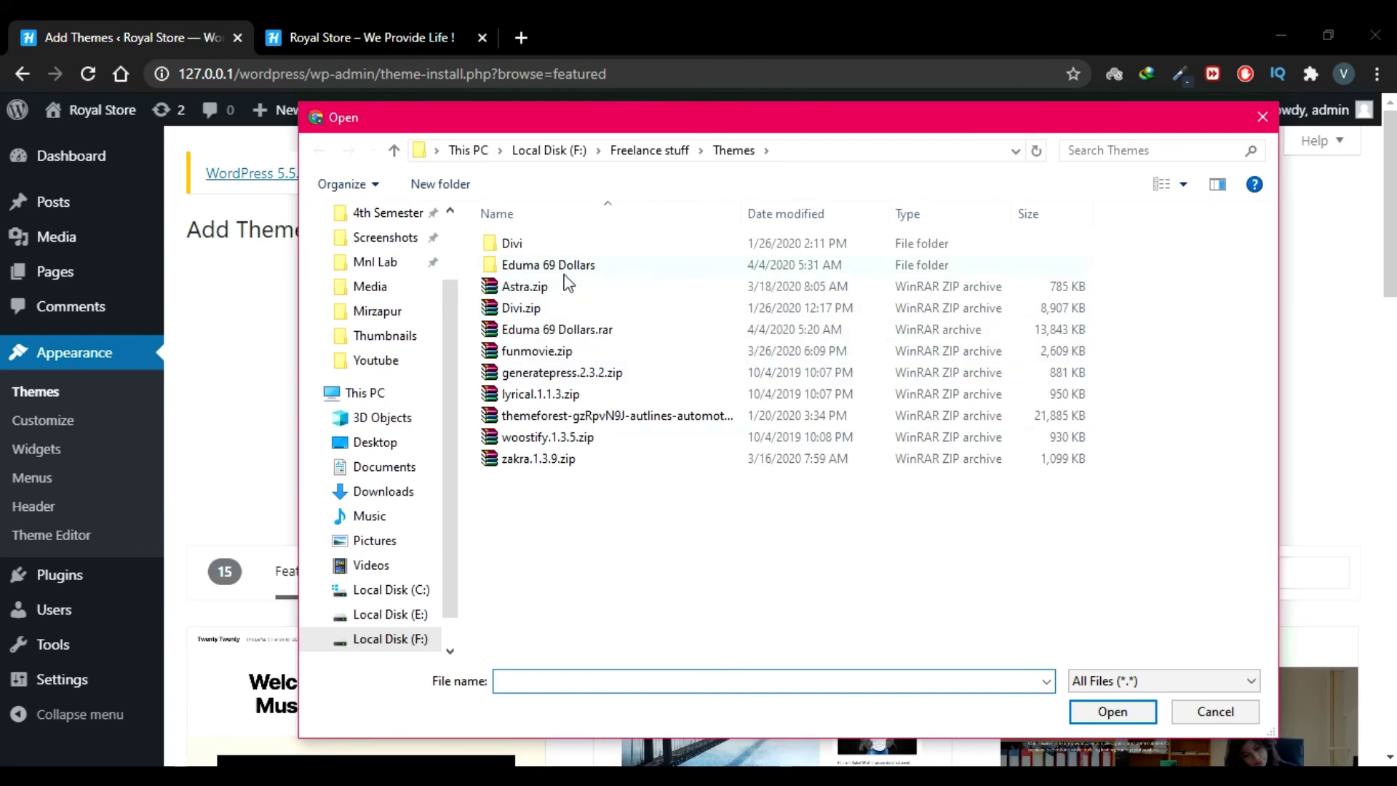
double_click(524, 287)
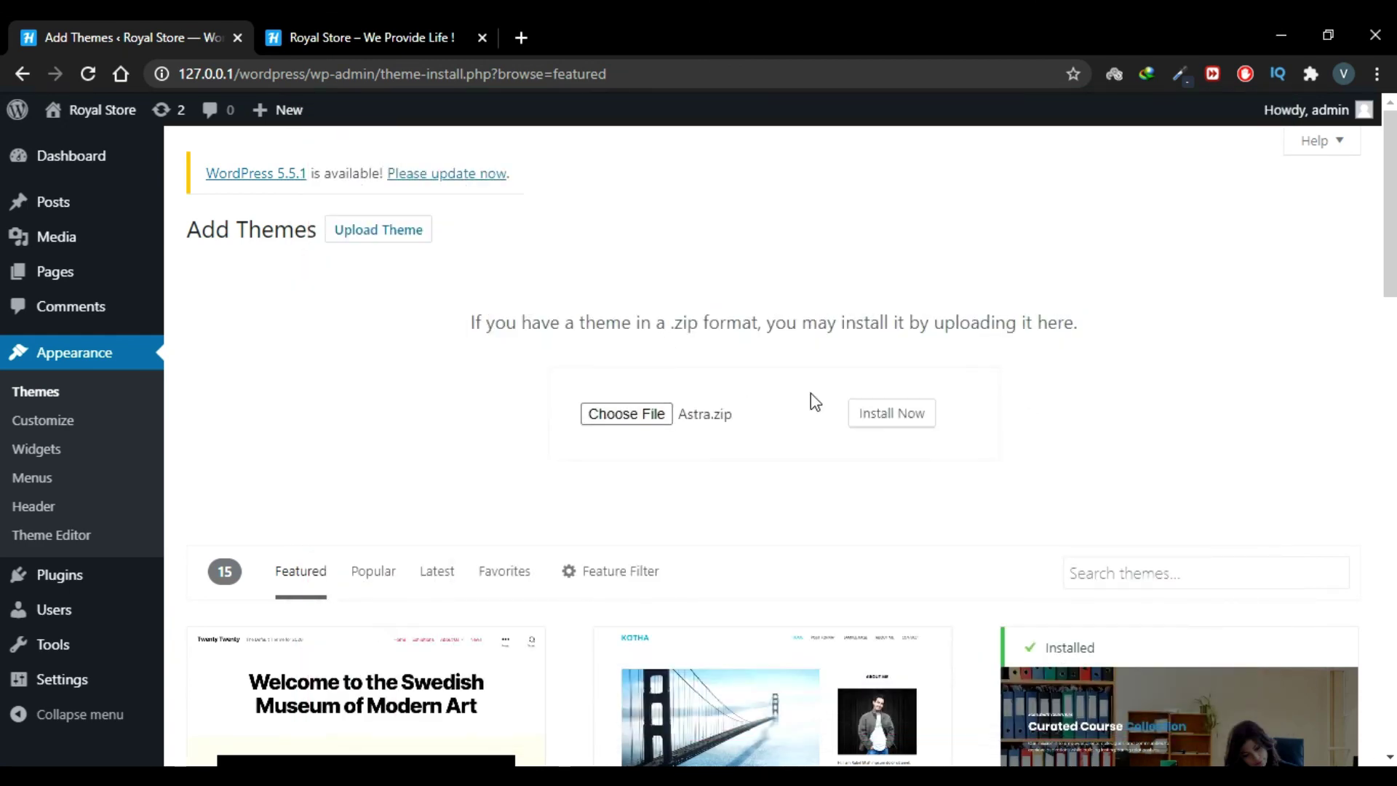
left_click(889, 421)
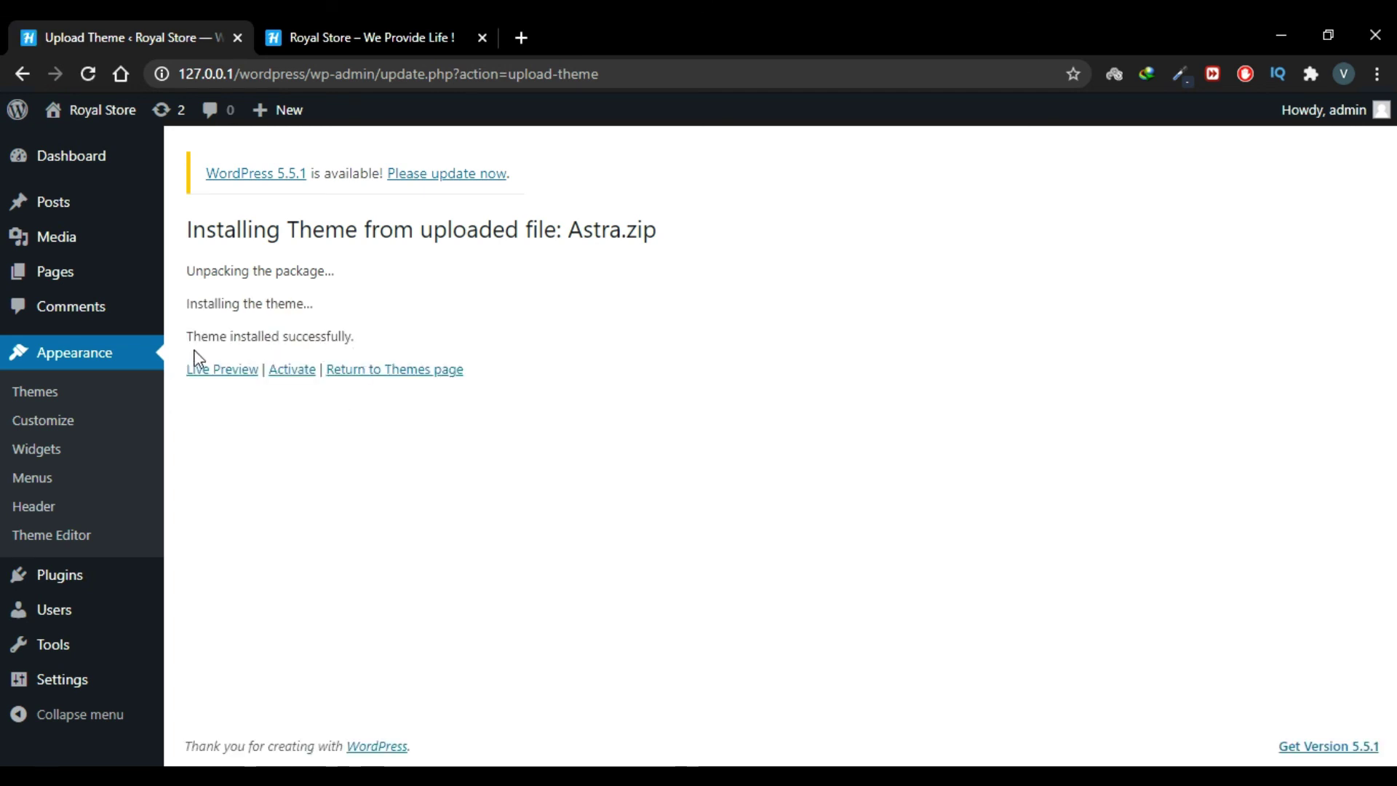
Step: Activate the newly installed Astra theme, now one of 3 installed themes
left_click_drag(191, 334, 347, 343)
left_click(346, 343)
left_click(291, 370)
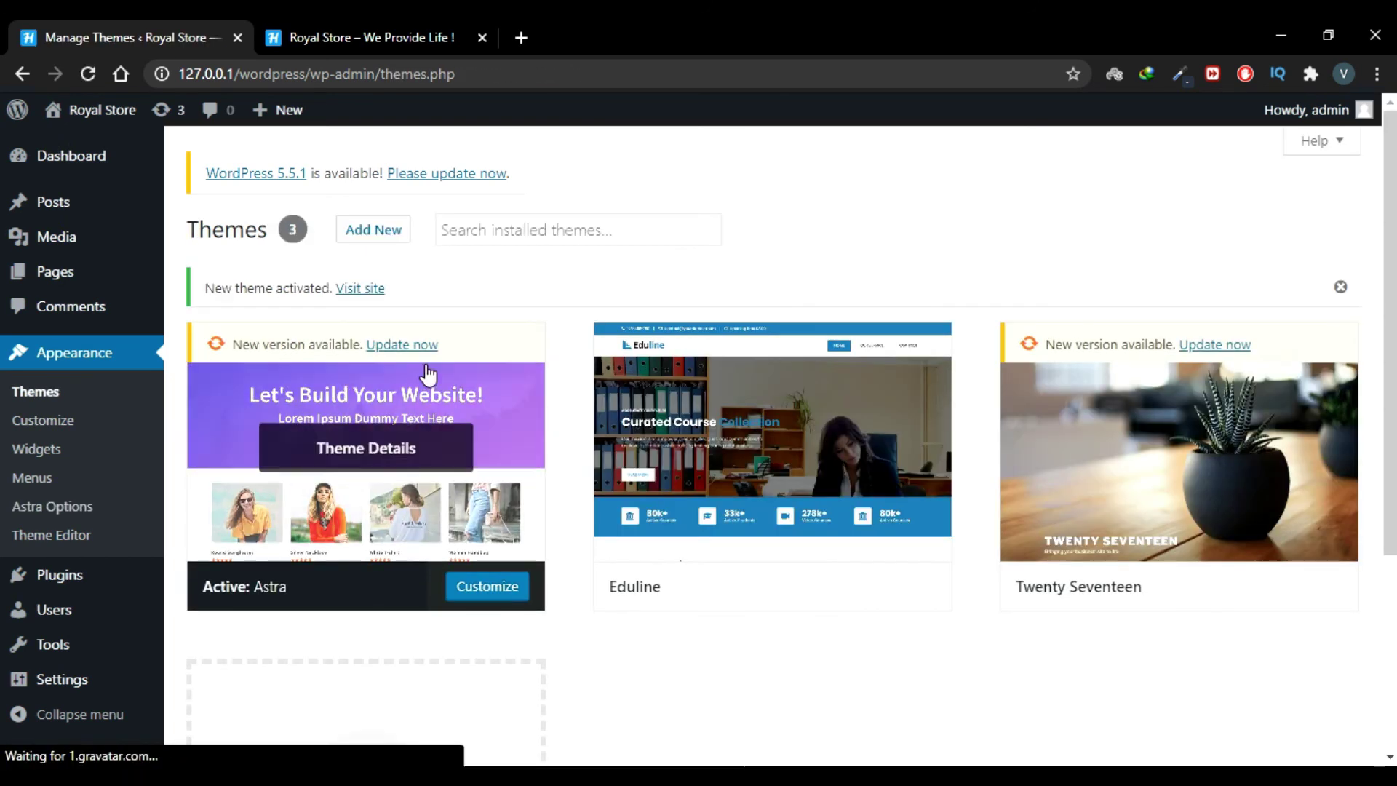
scroll(570, 658, "down", 1)
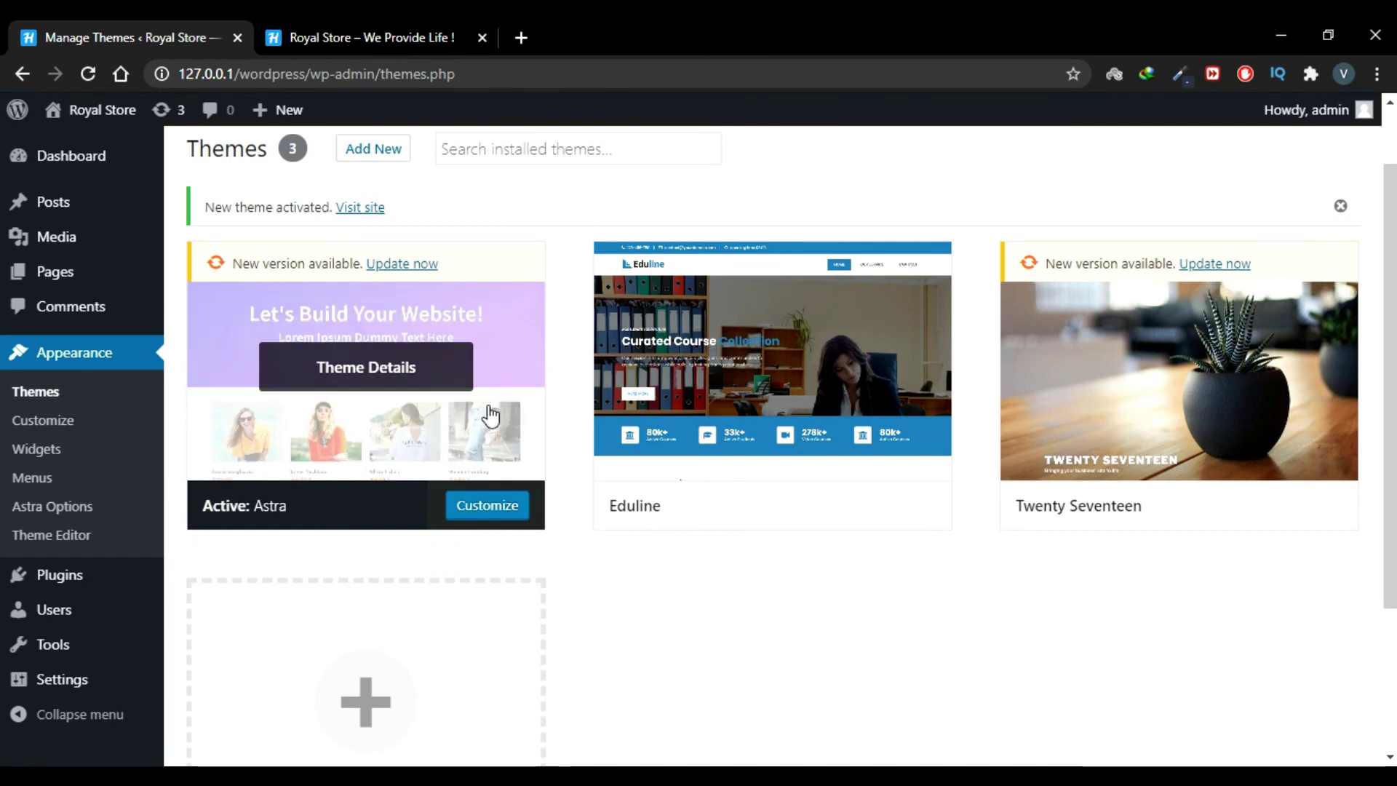